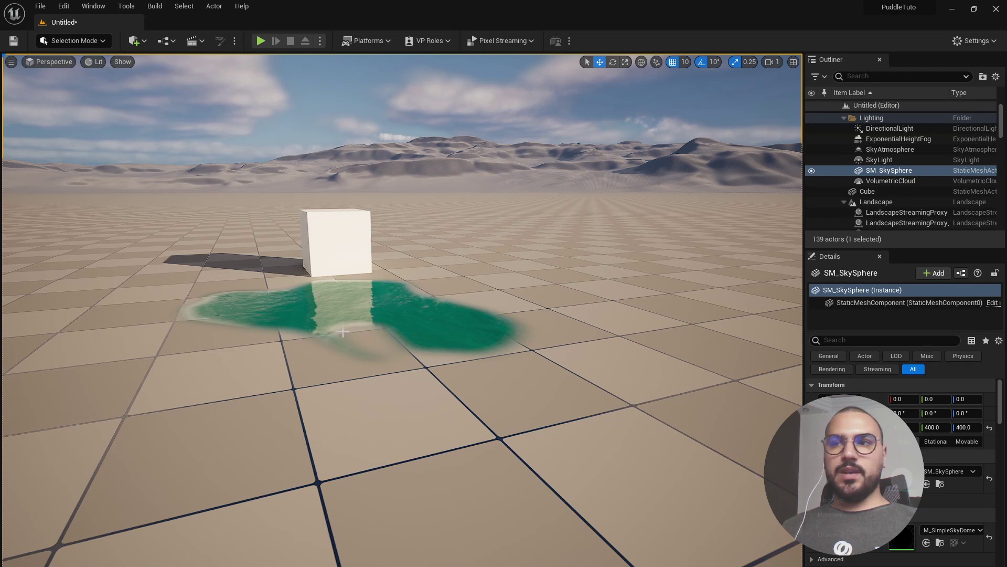
Create a new material named puddle01 in the Content folder and open it for editing
alt+drag(343, 332, 350, 337)
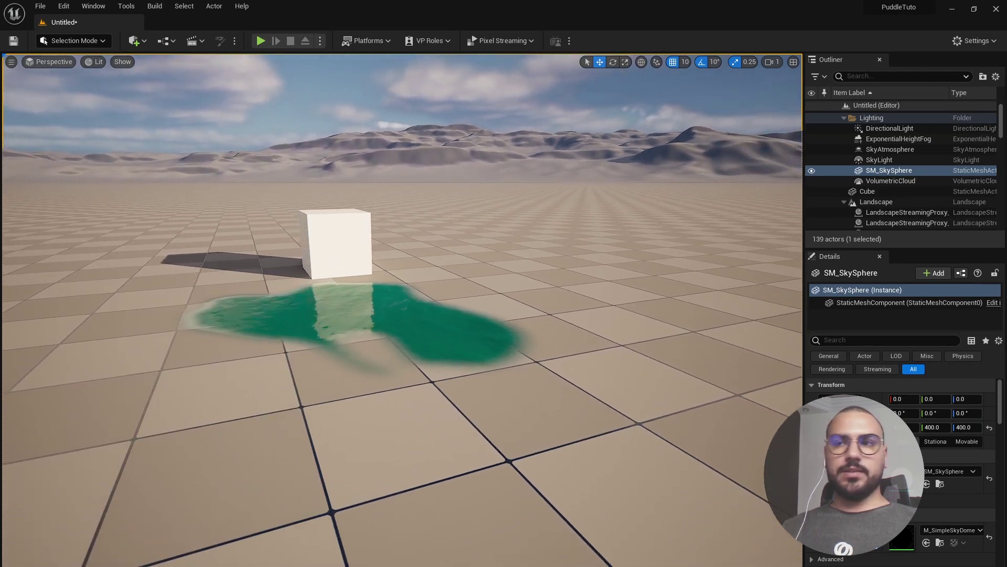
mouse_move(349, 340)
alt+right_down()
mouse_move(381, 339)
mouse_move(346, 337)
alt+right_up()
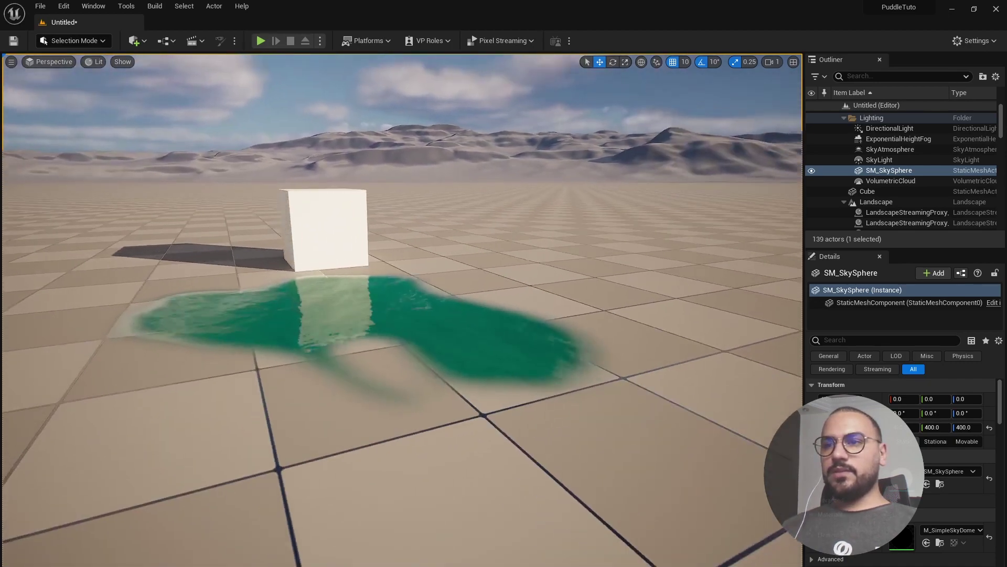
key(ctrl+space)
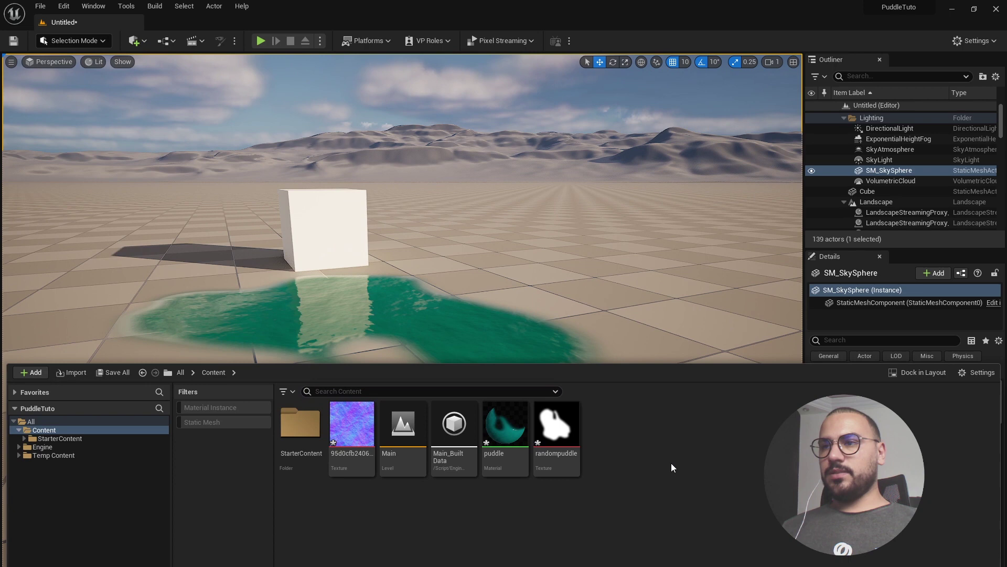
right_click(672, 463)
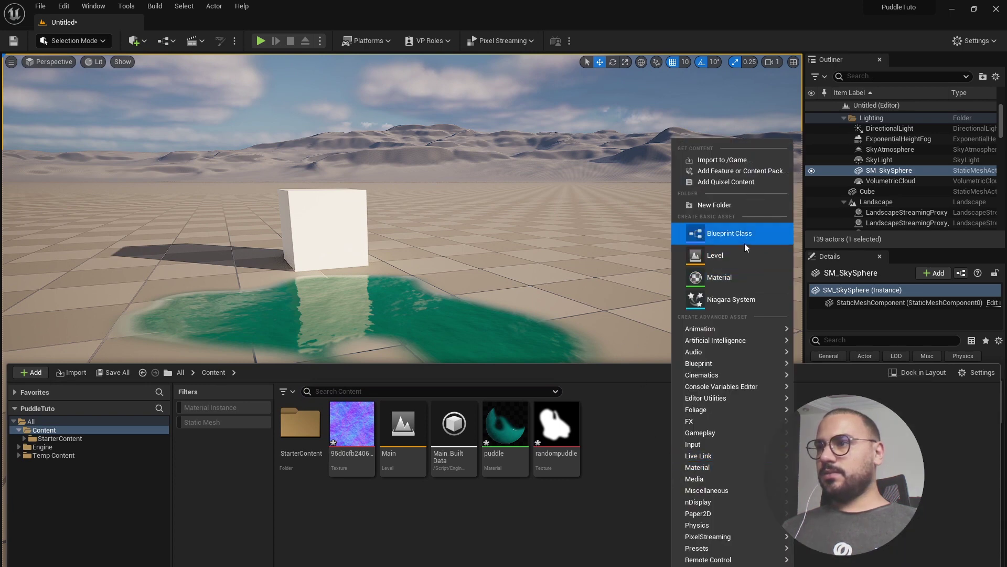
click(723, 277)
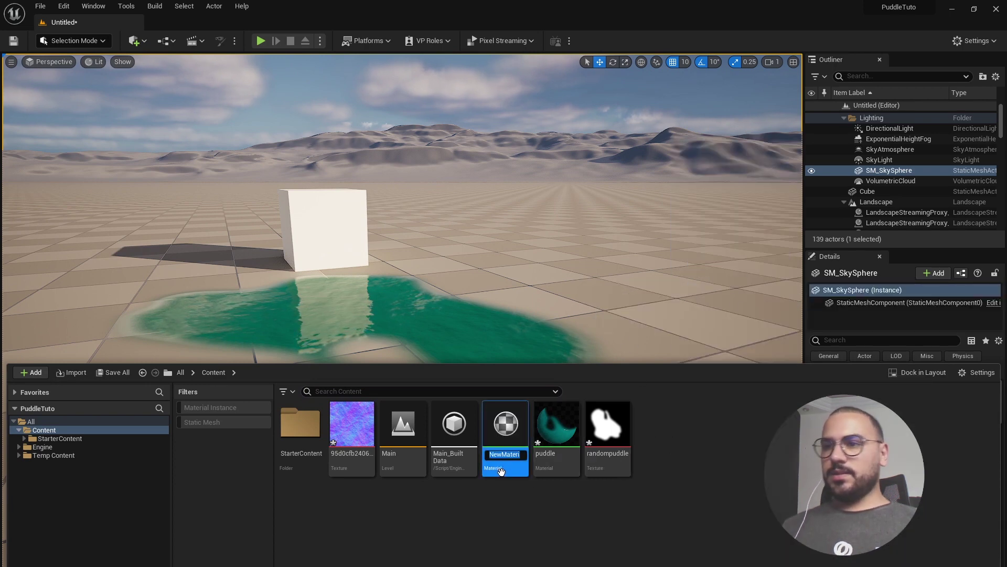
text(puddle)
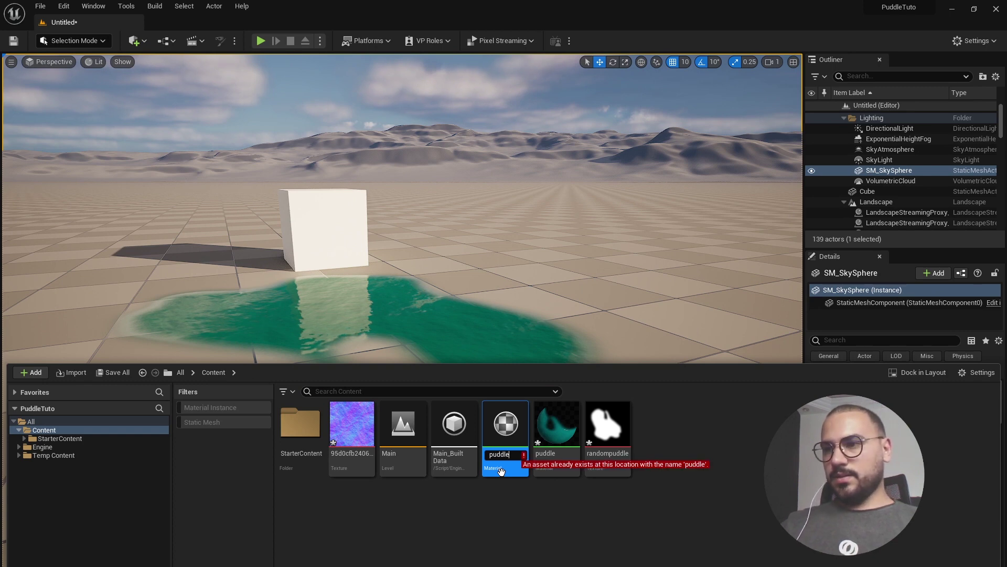
text(01)
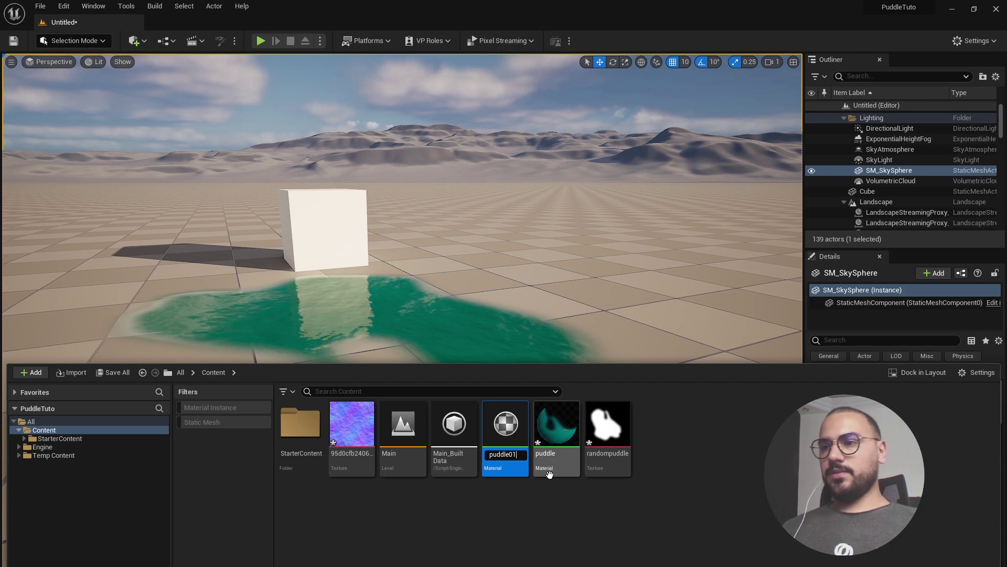
key(Return)
double_click(557, 434)
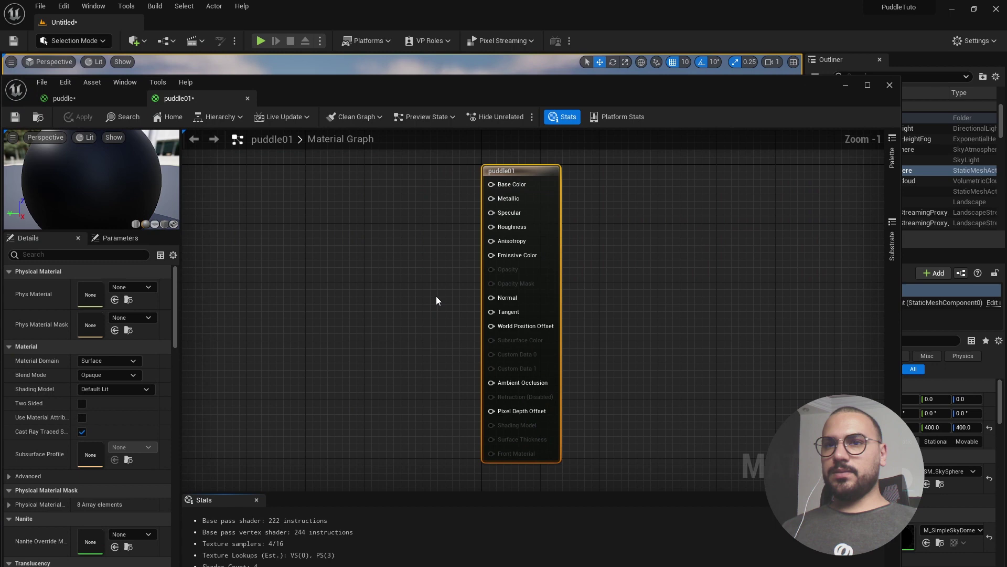
Set the puddle01 material's domain to Deferred Decal and its blend mode to Translucent
click(134, 360)
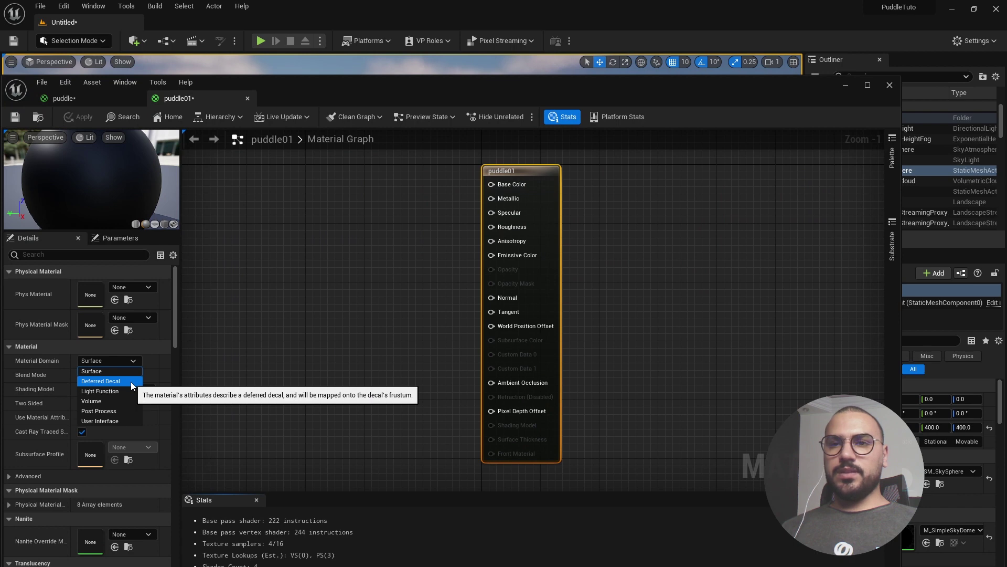
click(130, 382)
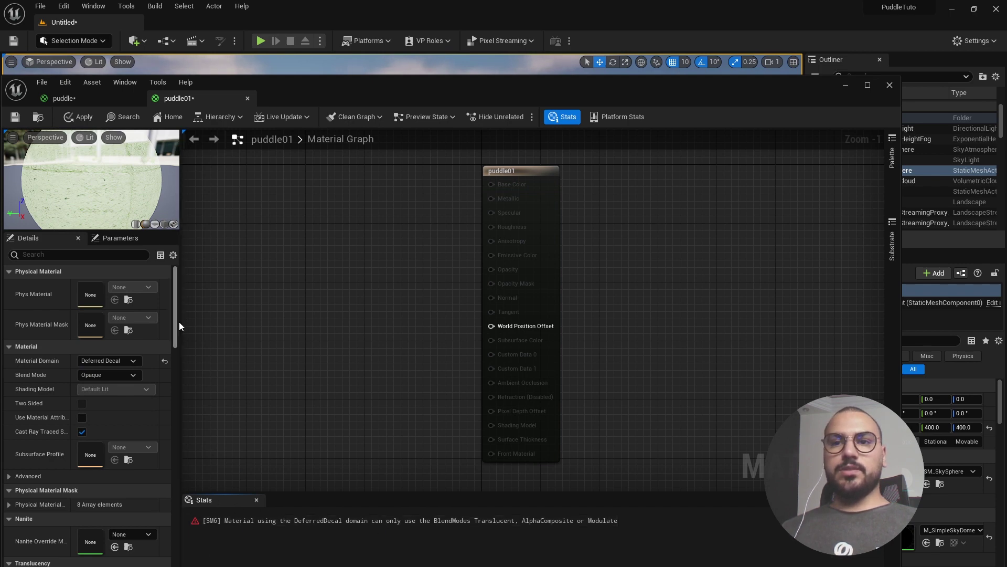
click(134, 374)
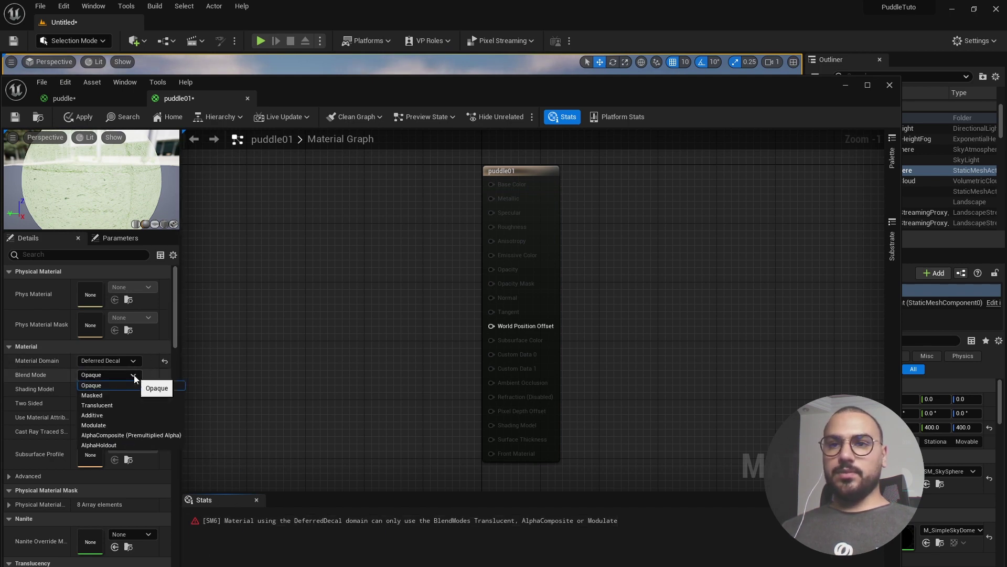
click(133, 405)
scroll(428, 251, down, 1)
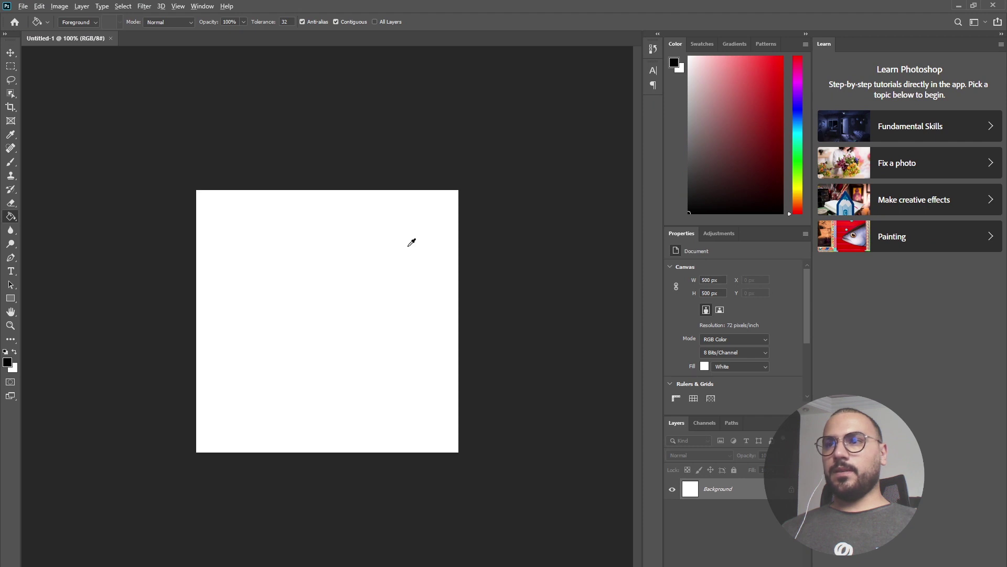
alt+scroll(371, 211, down, 1)
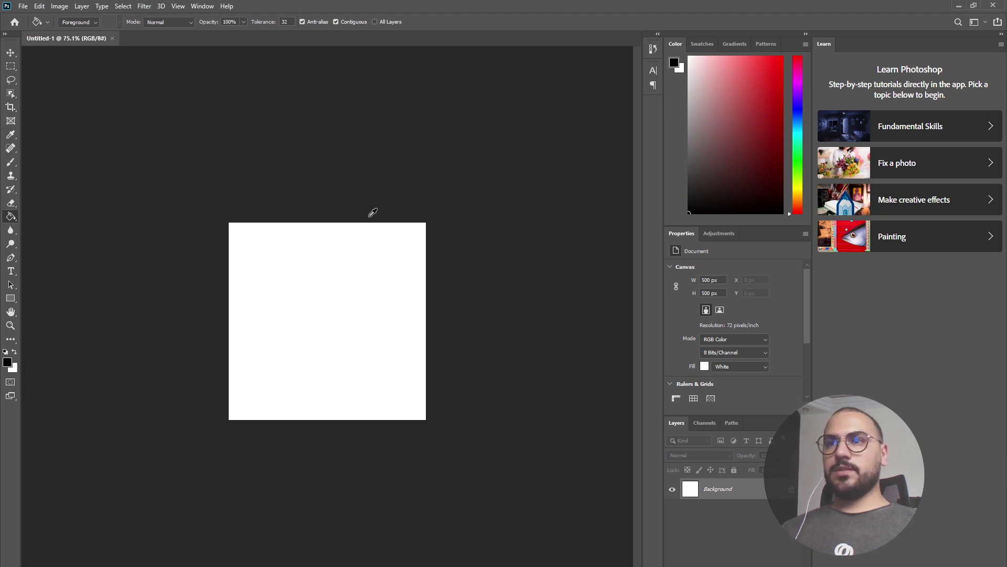
alt+scroll(327, 277, up, 2)
key(v)
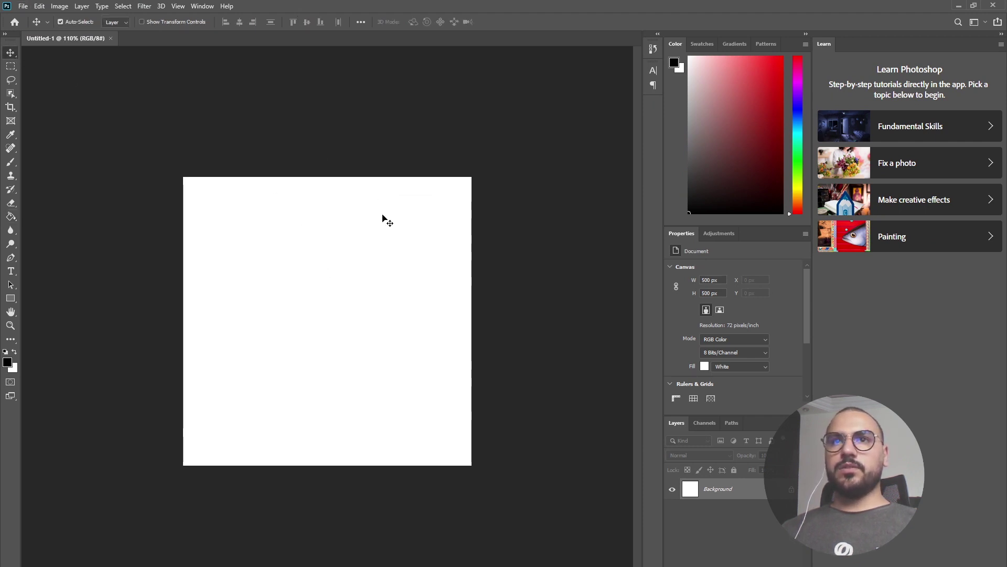
alt+scroll(337, 257, down, 2)
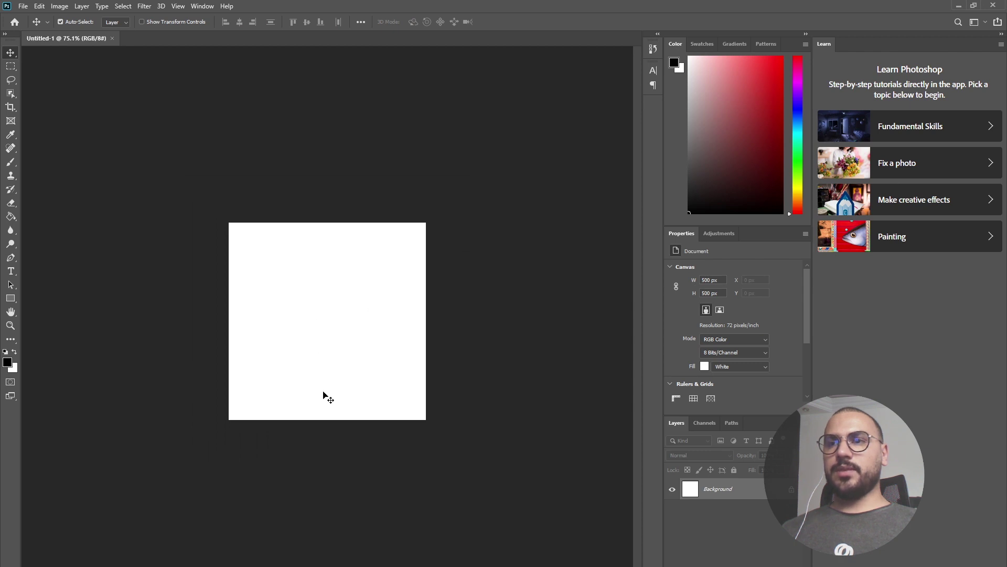
alt+scroll(279, 306, up, 3)
alt+scroll(329, 331, down, 1)
alt+scroll(312, 307, up, 2)
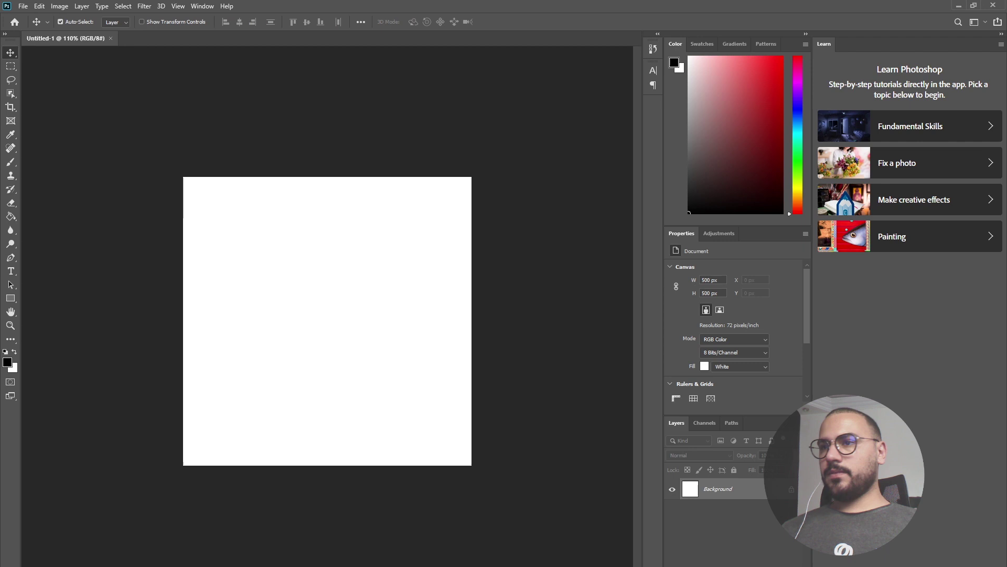
Add a new layer and lasso an irregular puddle-shaped selection about 403 by 455 px on the canvas
key(ctrl+shift+alt+n)
click(12, 83)
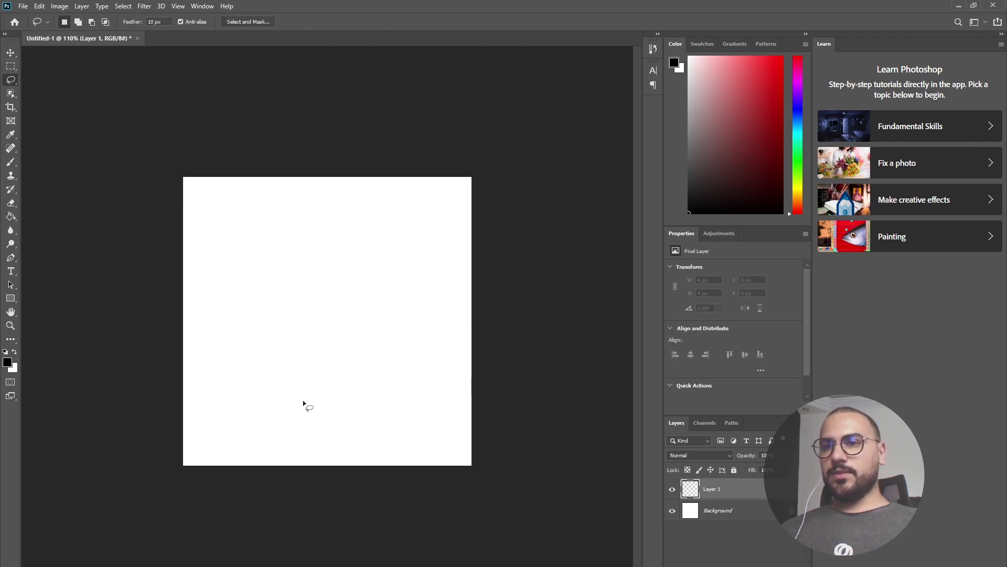
drag(334, 430, 256, 387)
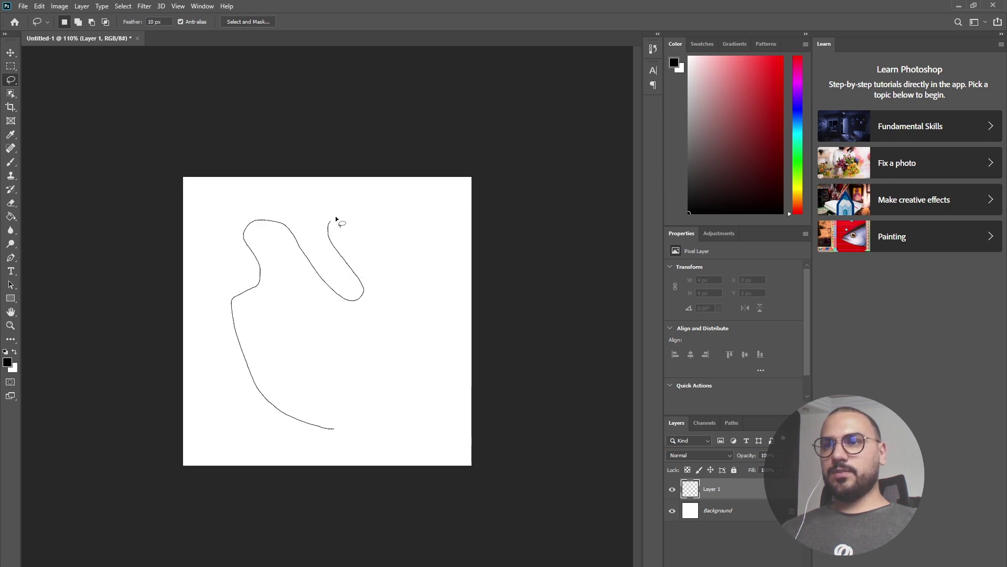
drag(336, 219, 429, 349)
drag(337, 434, 342, 436)
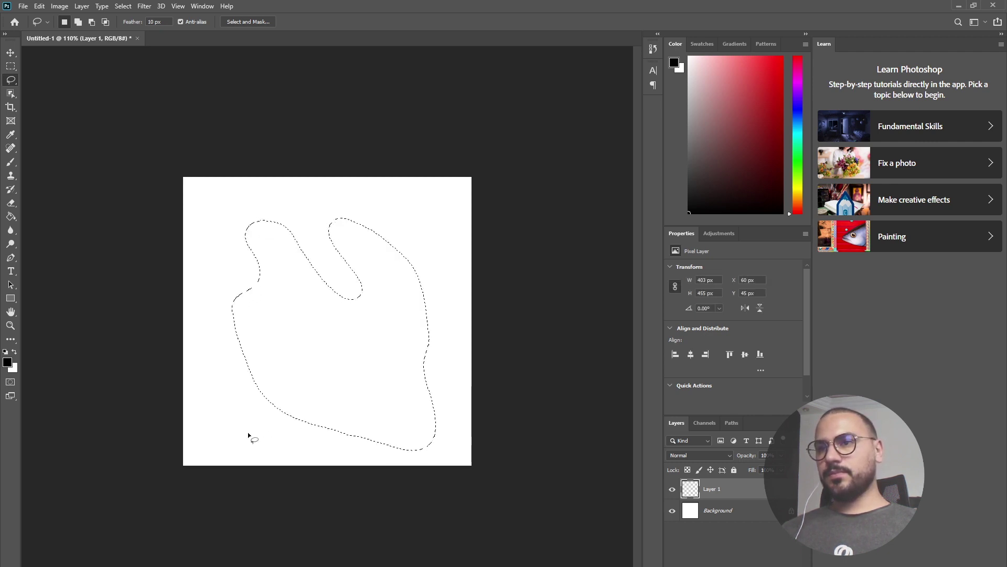
Set the Lasso feather to 5 px and fill the puddle selection on Layer 1 with white
click(155, 21)
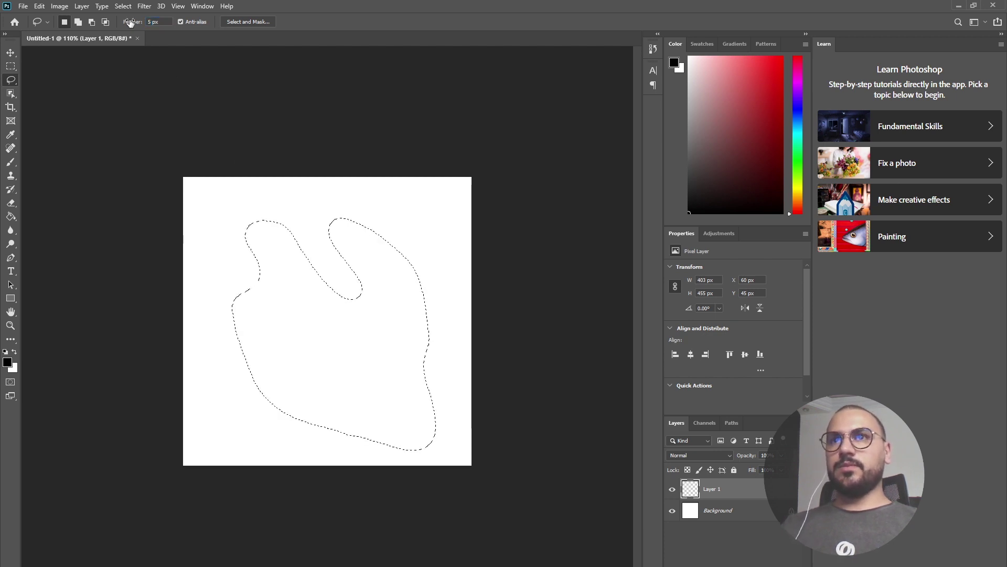
key(Return)
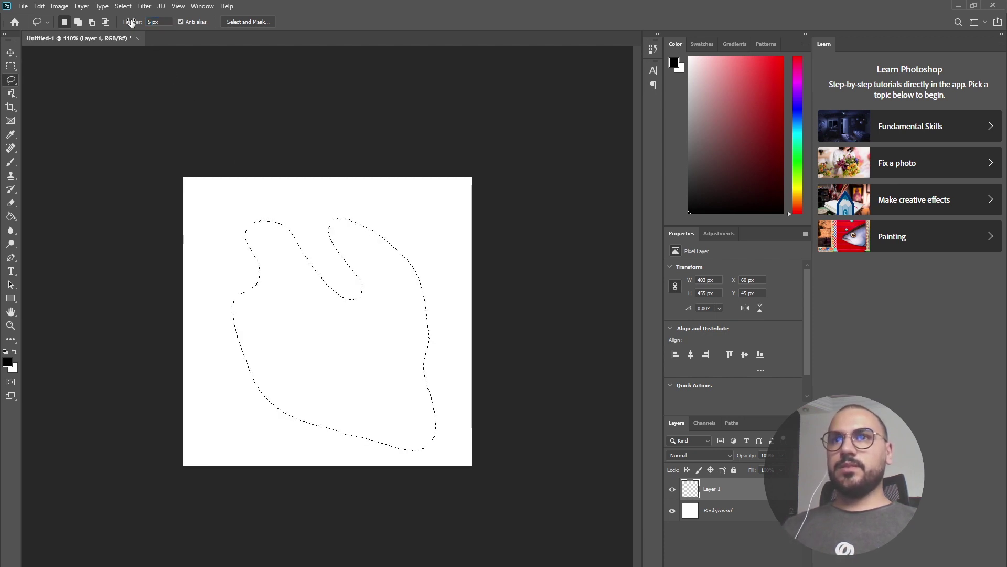
click(14, 351)
key(g)
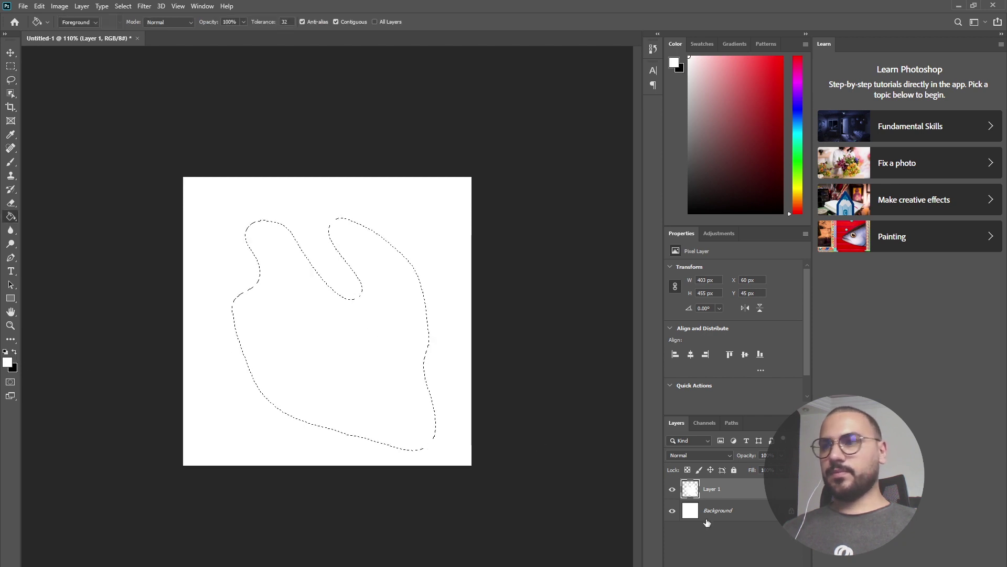
Clear the selection and fill a new layer beneath the white puddle shape with black
click(729, 512)
key(ctrl+shift+alt+n)
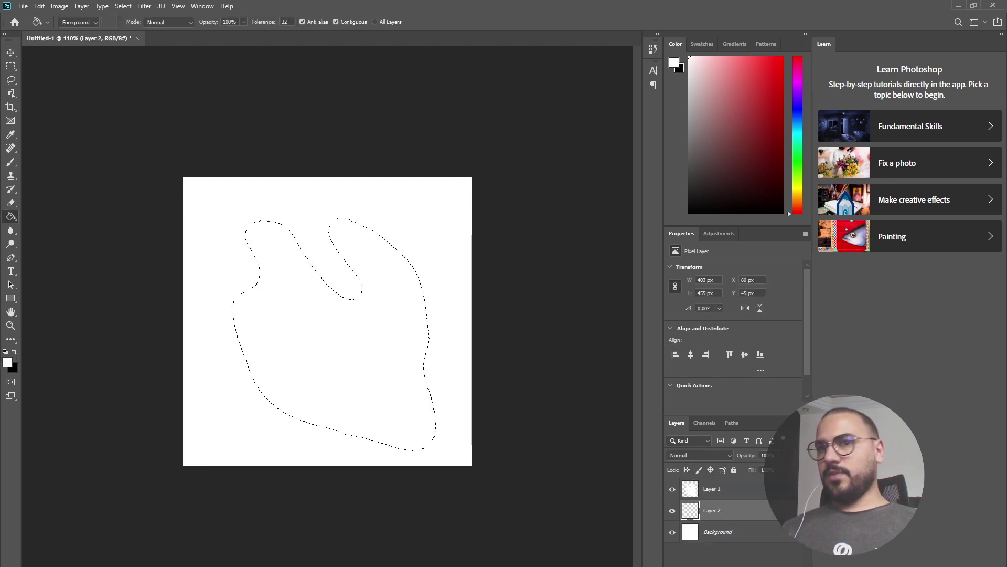
key(ctrl+d)
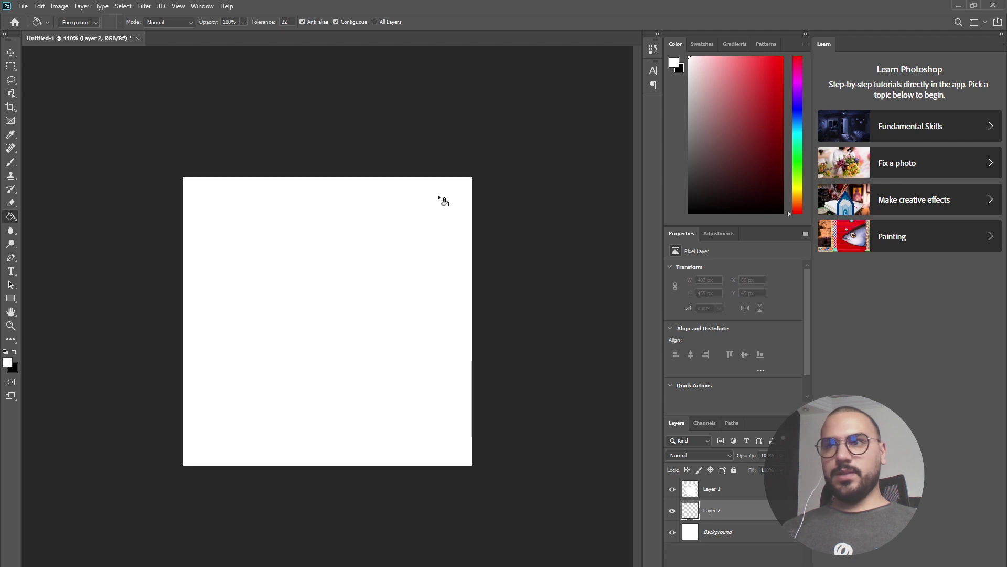
click(439, 198)
click(14, 352)
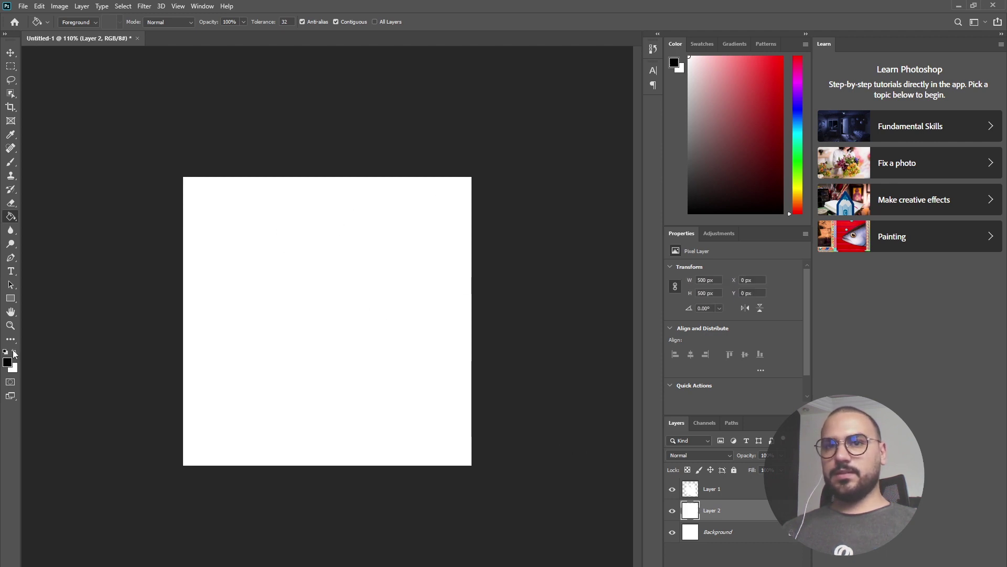
click(438, 215)
key(v)
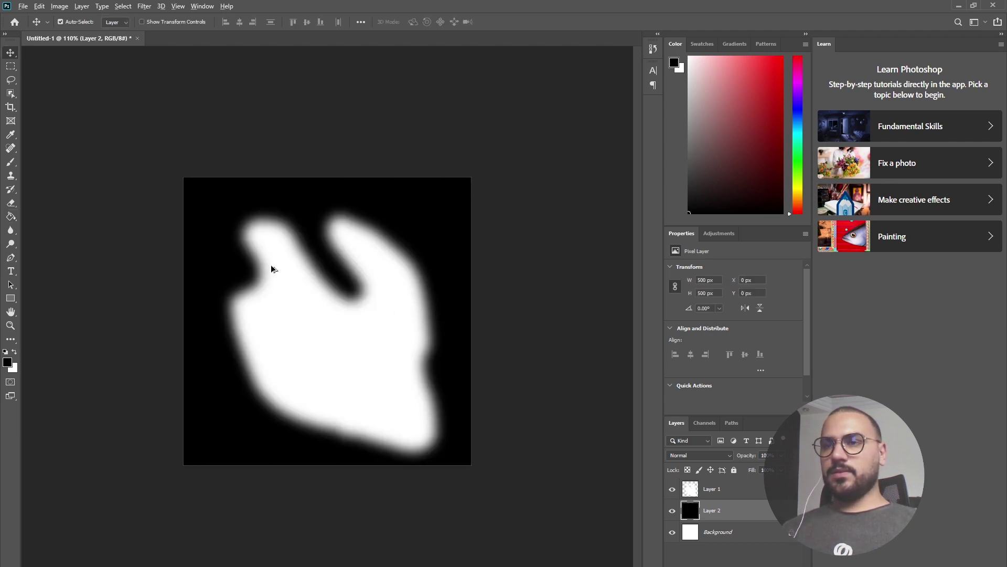
alt+scroll(315, 315, down, 1)
alt+scroll(344, 346, up, 5)
alt+scroll(345, 317, down, 5)
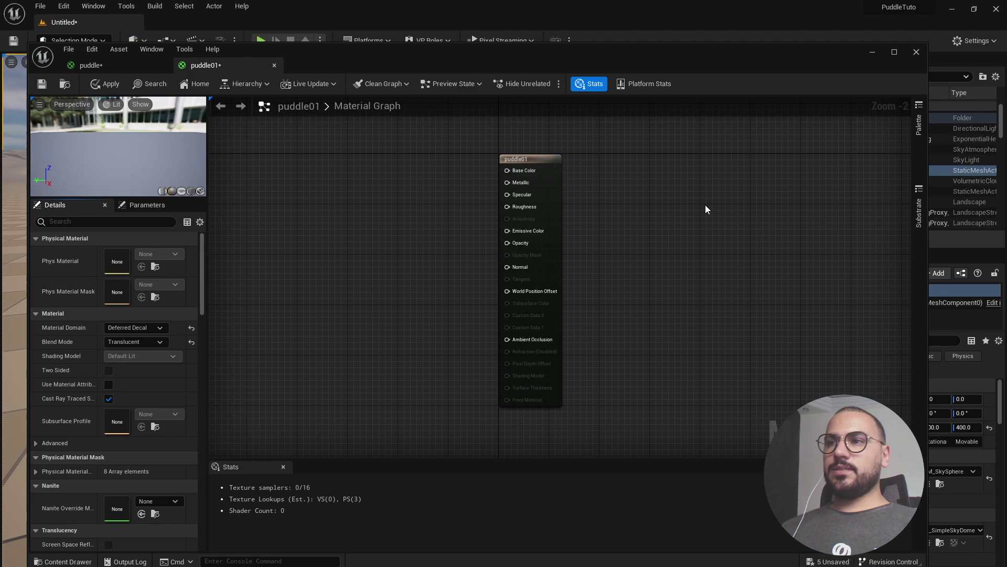
Switch to Unreal Engine and import the PuddleShape texture into the Content folder
key(ctrl+space)
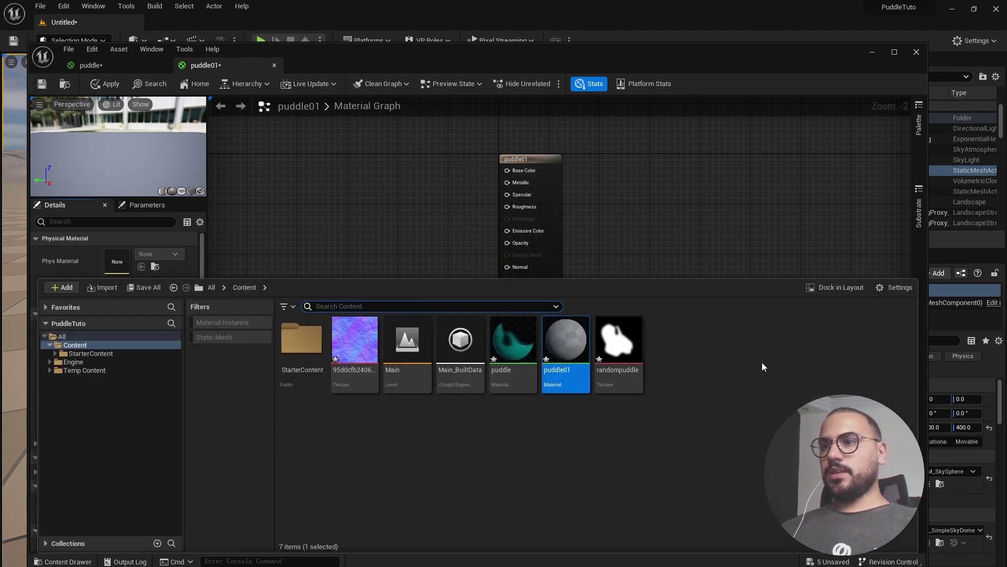
drag(48, 372, 735, 371)
key(ctrl+space)
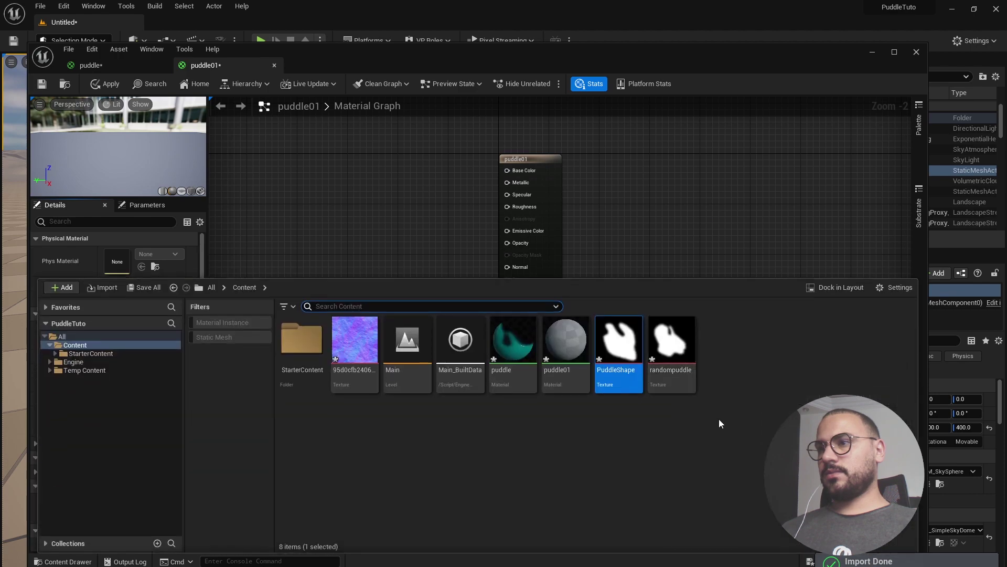
Add the PuddleShape texture to the puddle01 graph with its RGB output connected to Opacity, and apply the material
drag(622, 359, 520, 247)
scroll(435, 220, up, 1)
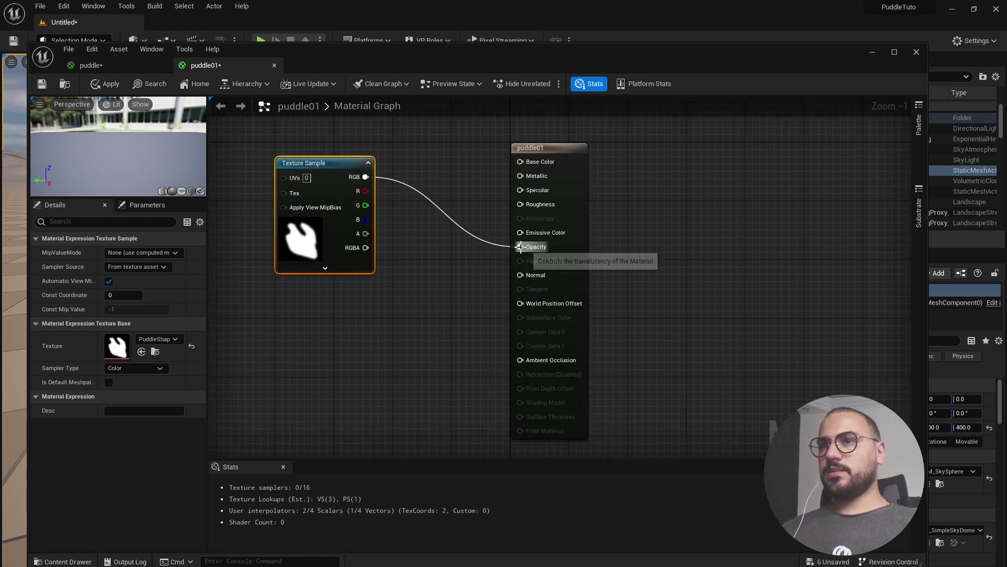
drag(326, 164, 341, 252)
click(104, 84)
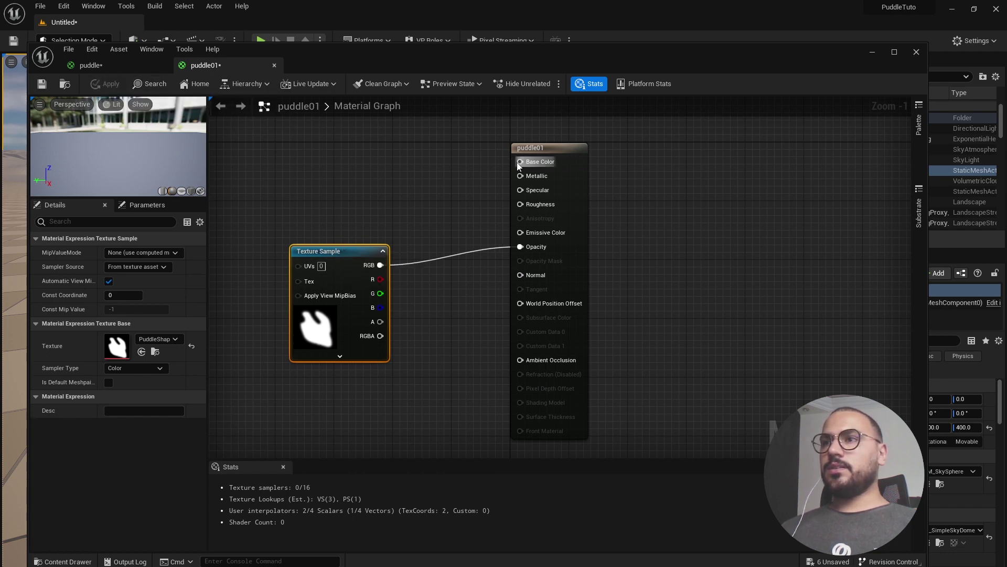
Create a Constant3Vector node connected to the puddle01 material's Base Color input
drag(520, 161, 353, 161)
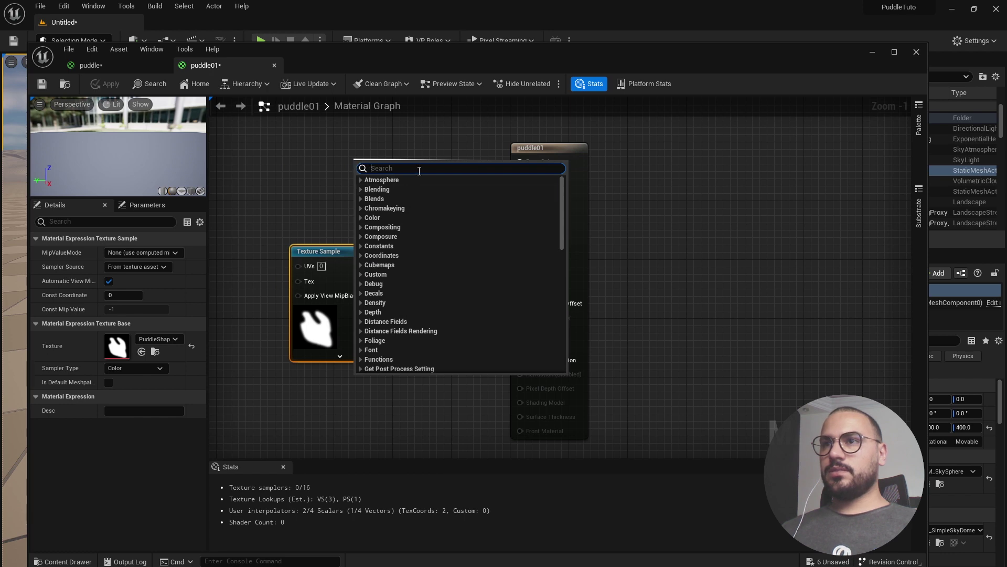
text(vect)
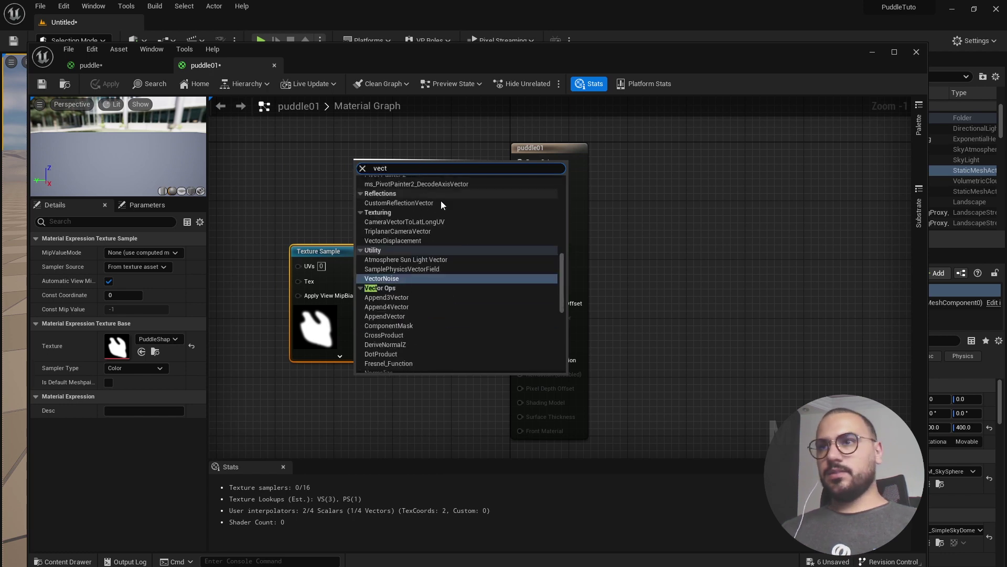
scroll(446, 226, up, 3)
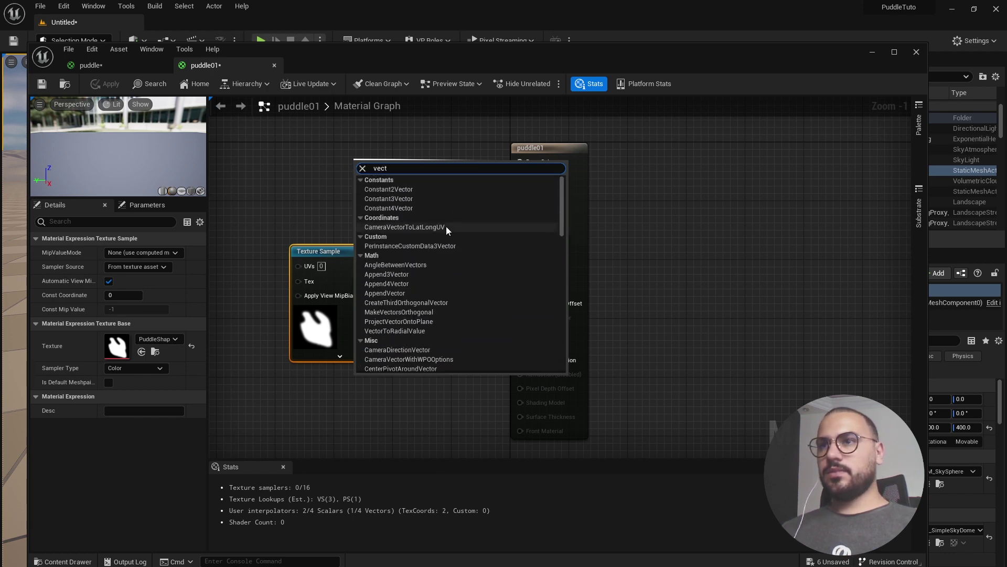
click(423, 197)
scroll(431, 337, down, 1)
right_drag(431, 336, 475, 405)
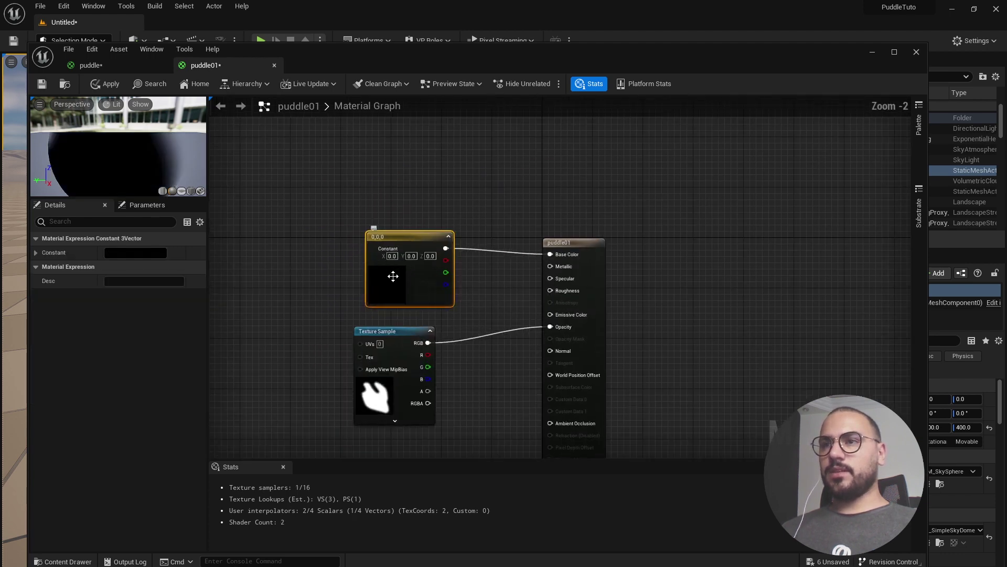
Set the Constant3Vector node's colour to a muted blue with R 0.06168, G 0.212903 and B 0.28125
double_click(385, 282)
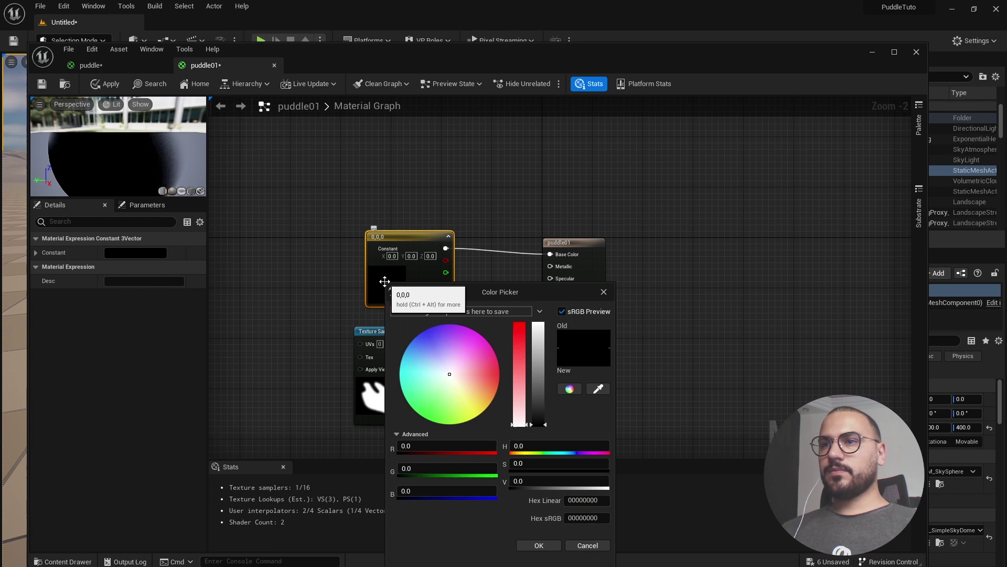
click(412, 353)
drag(538, 373, 538, 386)
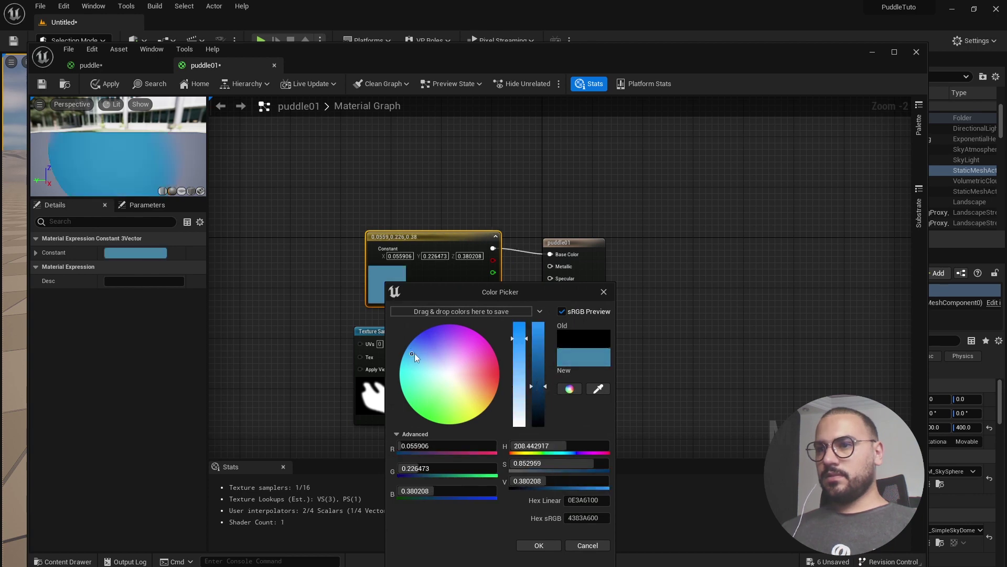
drag(414, 354, 410, 357)
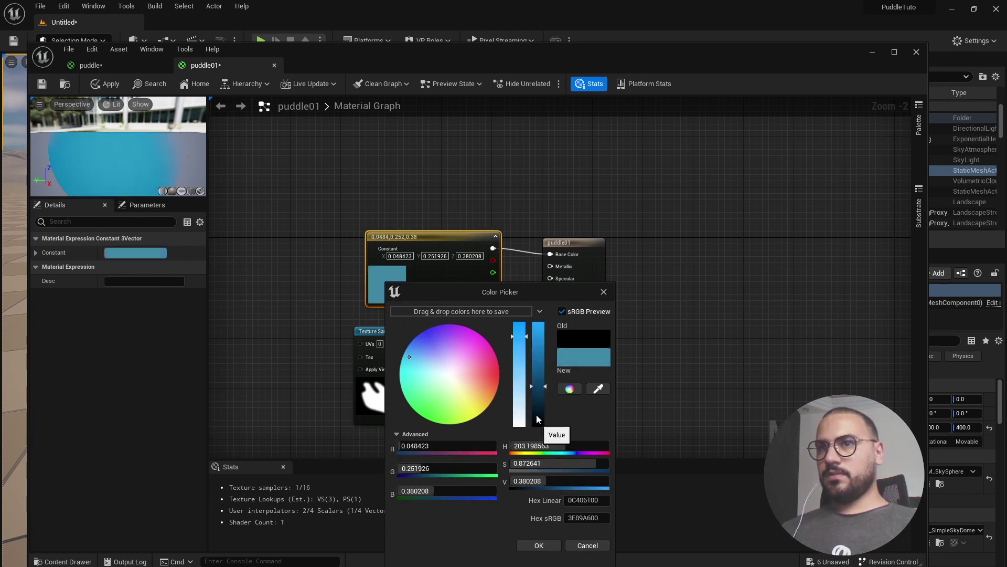
click(538, 397)
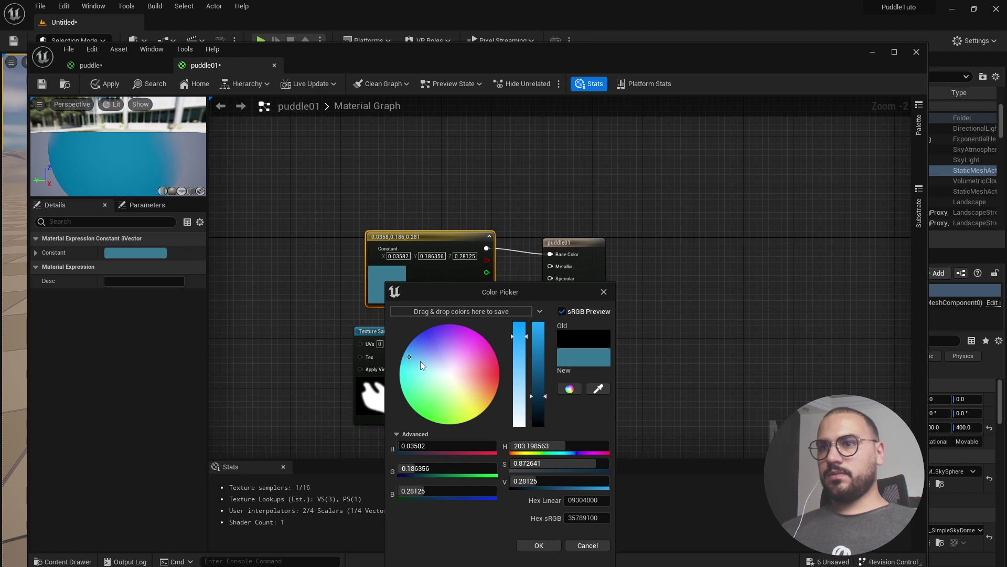
drag(420, 361, 412, 362)
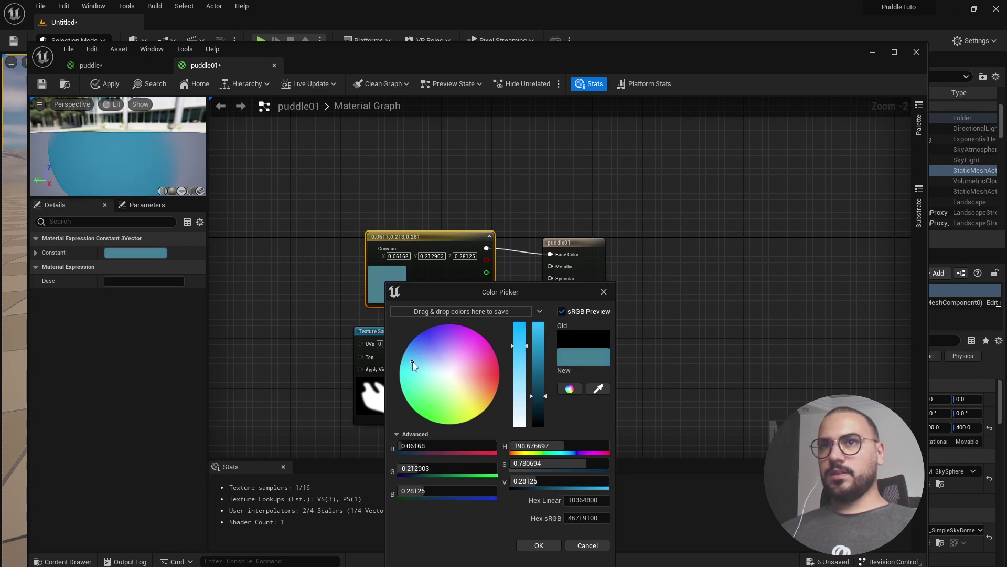
click(539, 545)
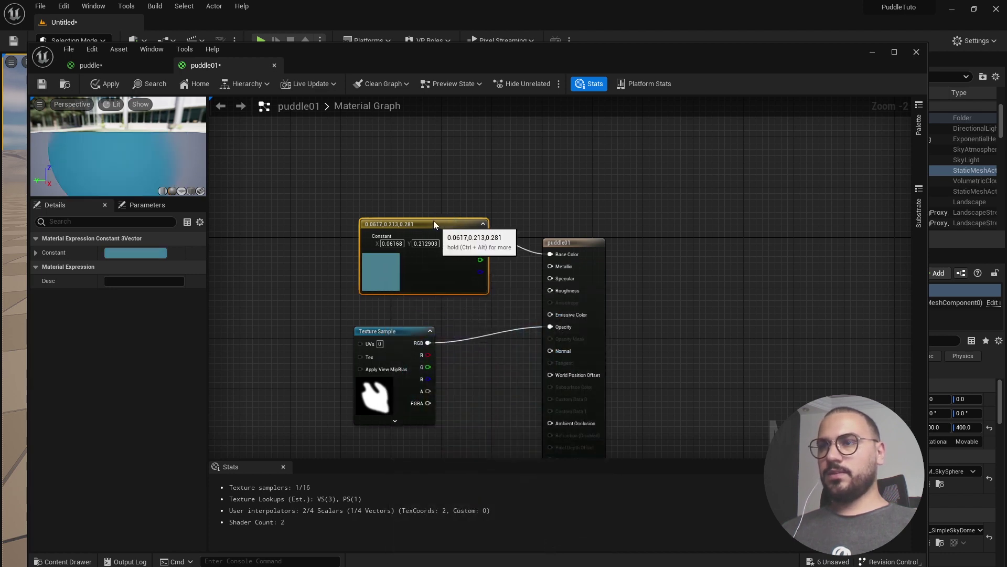
Rearrange the constant, texture sample and puddle01 output nodes to leave more space between inputs and output
drag(439, 235, 413, 198)
drag(604, 243, 642, 224)
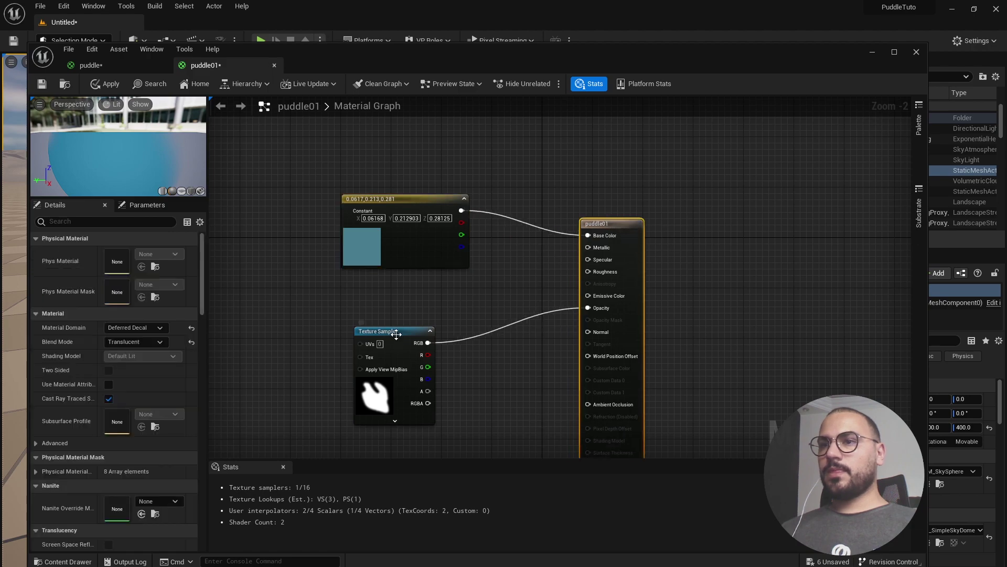
drag(399, 330, 375, 294)
scroll(479, 236, down, 2)
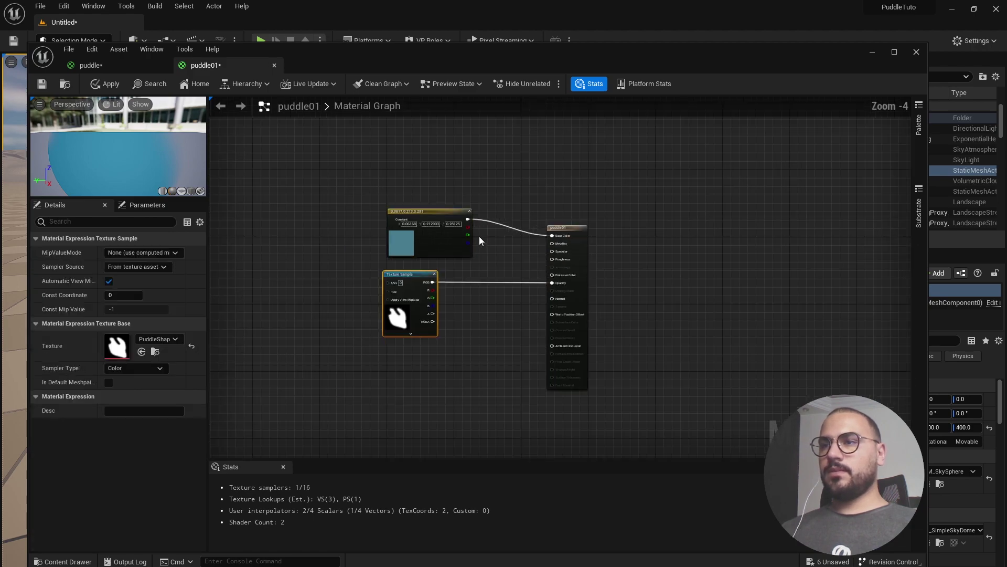
scroll(497, 326, up, 2)
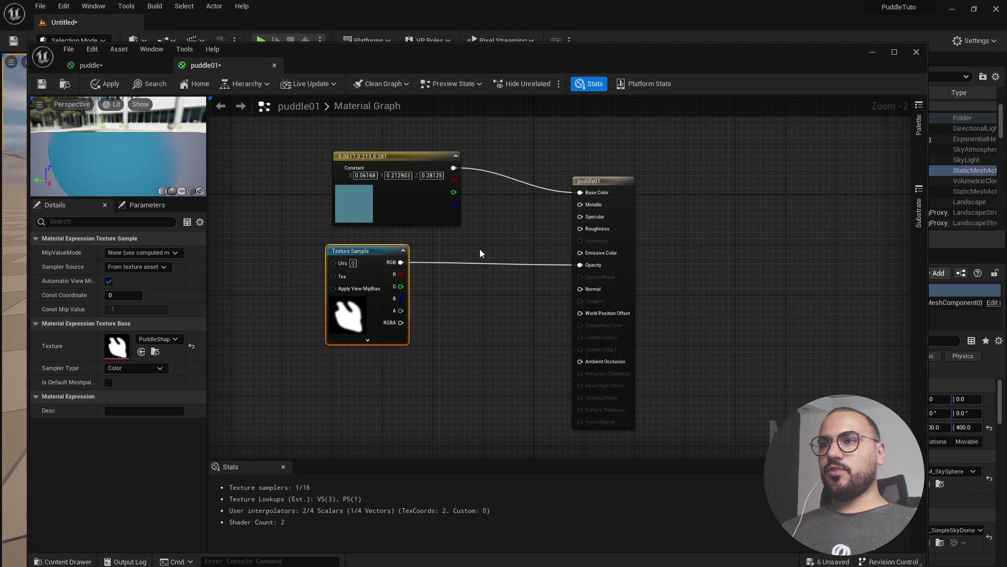
scroll(480, 248, down, 2)
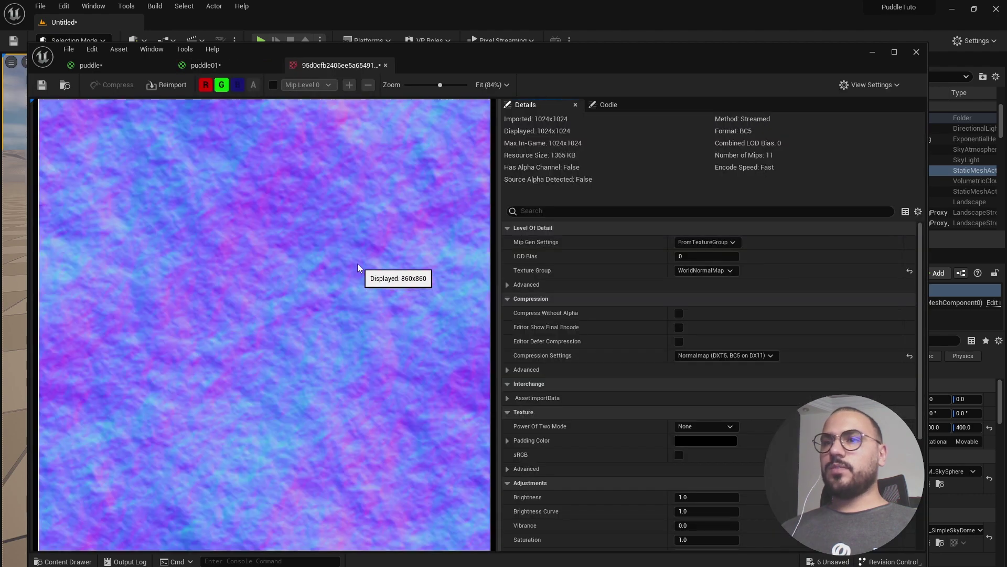
Examine the water normal map texture at different zoom levels in the texture editor
scroll(356, 258, down, 2)
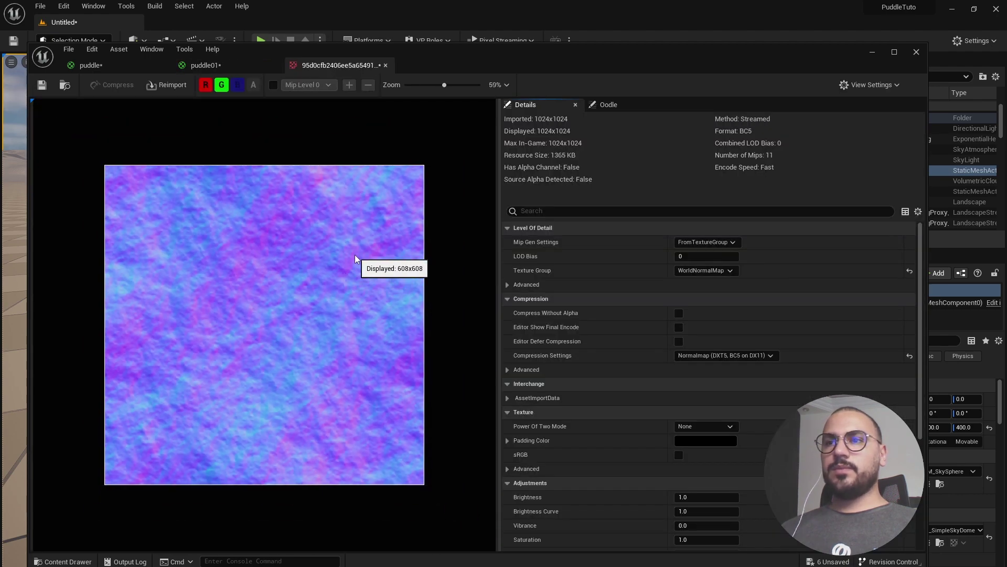
scroll(302, 328, up, 3)
scroll(330, 319, down, 4)
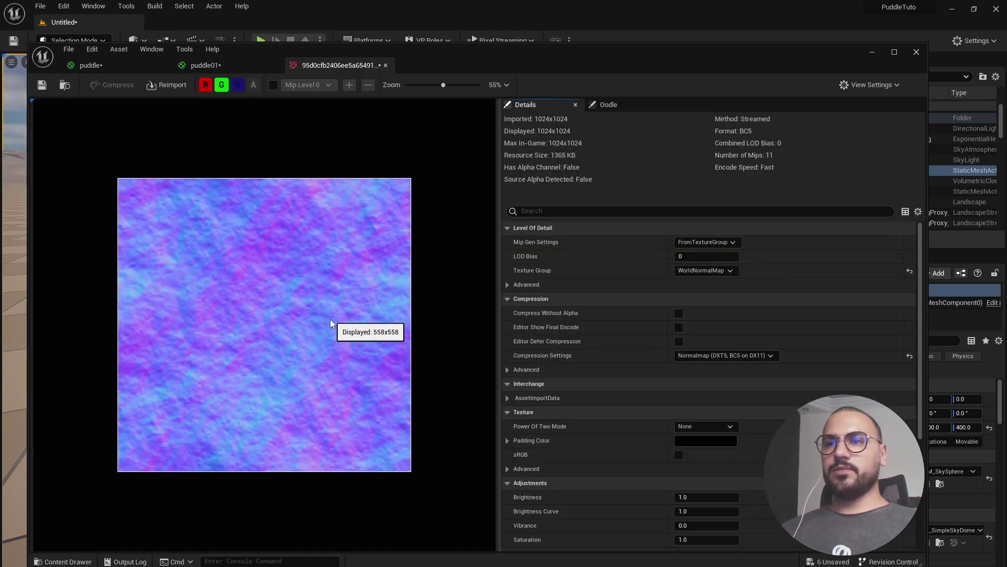
scroll(329, 319, up, 3)
scroll(310, 257, down, 3)
scroll(262, 315, down, 2)
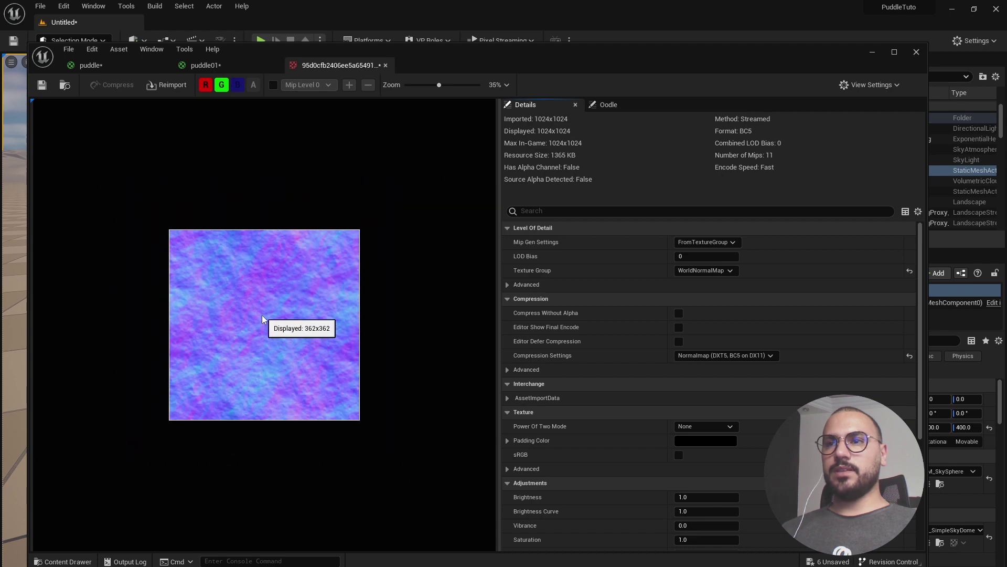
scroll(263, 319, up, 4)
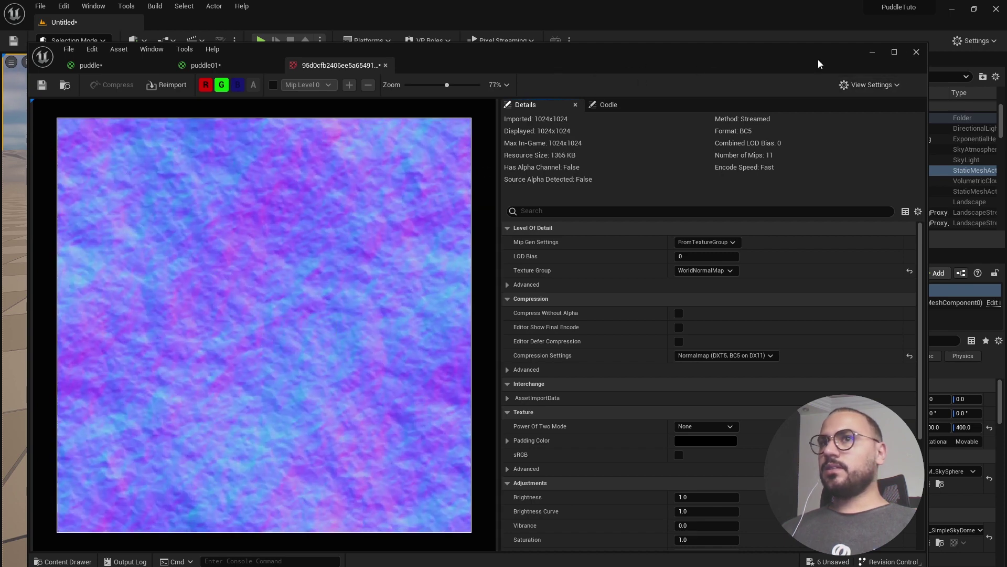
Close the asset editors without applying the puddle01 changes and reopen the puddle01 material
click(917, 53)
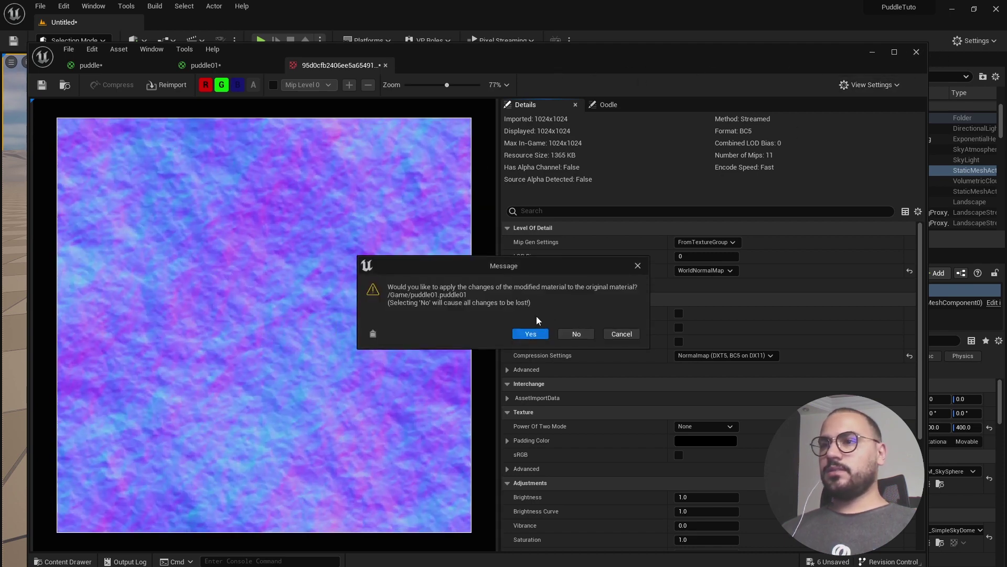
click(570, 332)
key(ctrl+space)
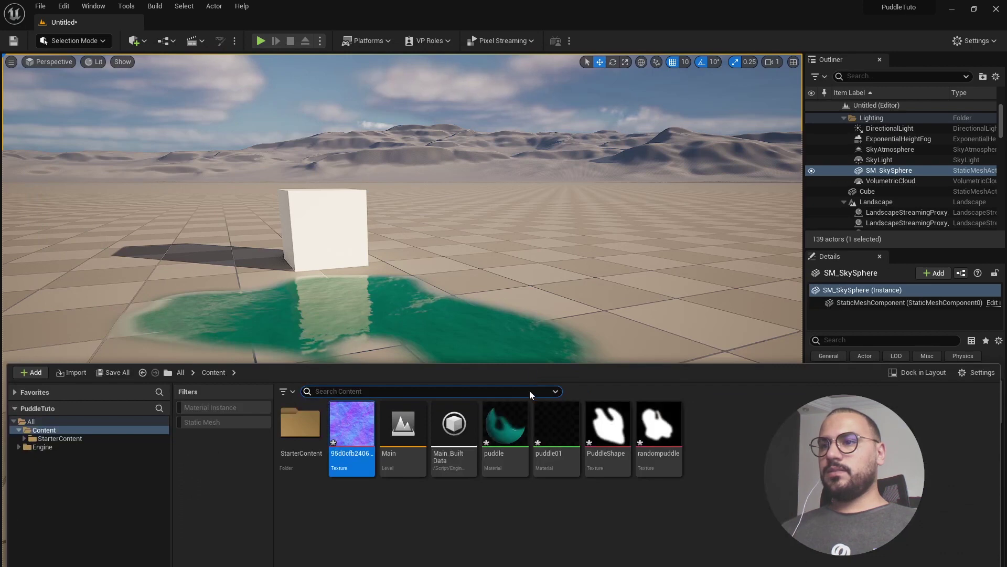
double_click(557, 427)
Add the blue-purple normal map texture to the puddle01 graph below the mask sample and connect its RGB output to Normal
key(ctrl+space)
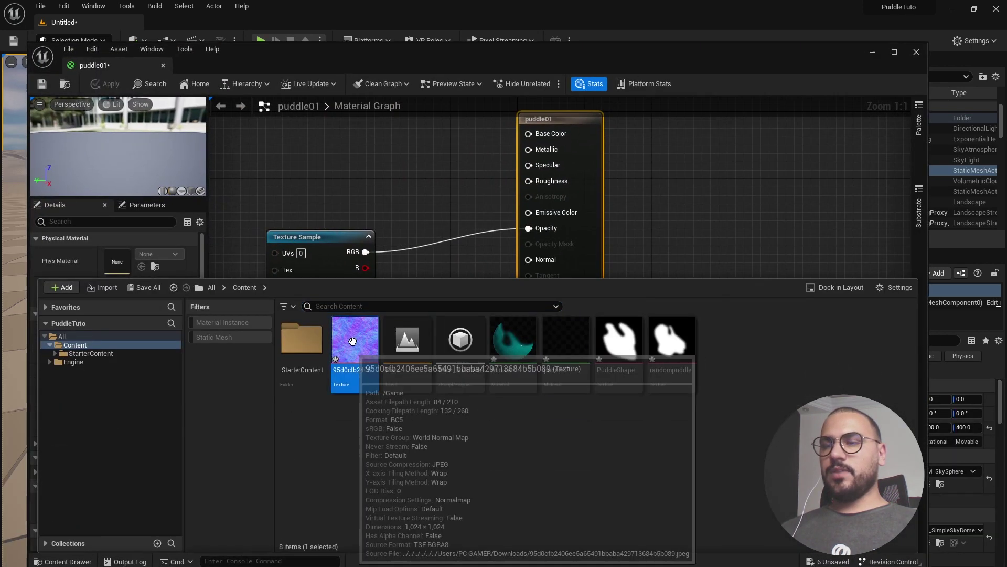
drag(355, 363, 343, 390)
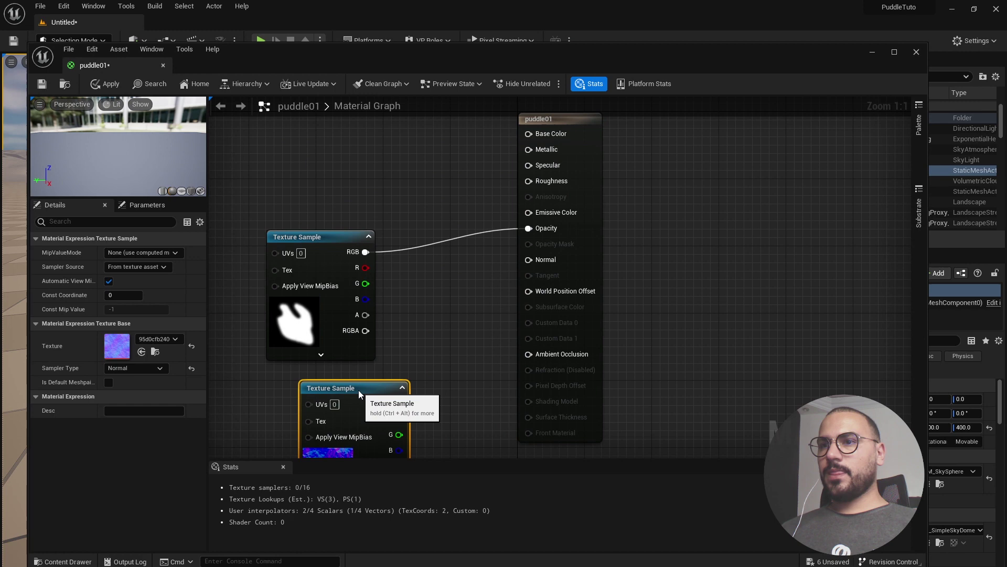
click(329, 234)
drag(329, 233, 320, 175)
drag(391, 404, 529, 259)
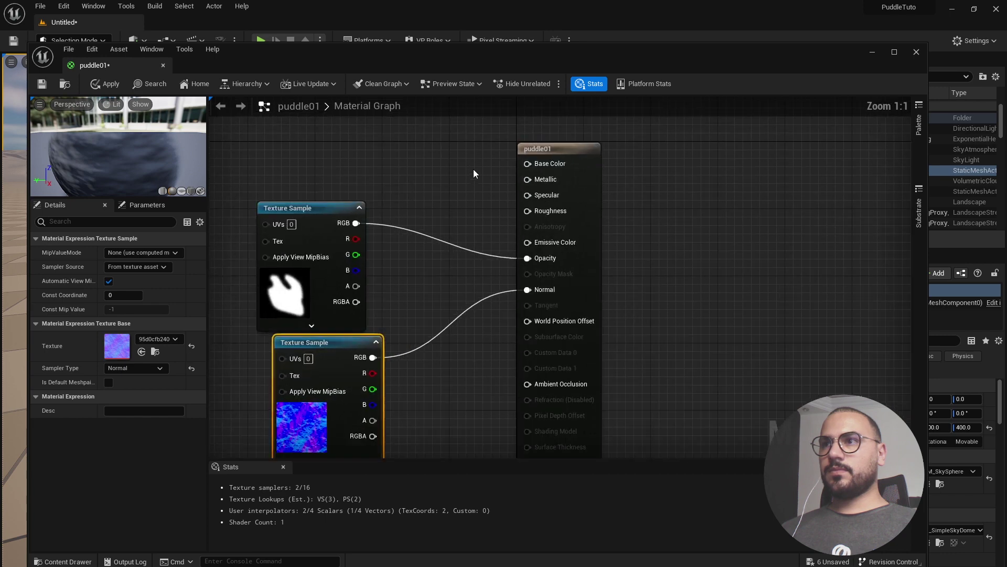
Create a Constant3Vector node from the puddle01 material's Base Color input, placed above the texture samples
scroll(487, 307, down, 3)
scroll(487, 194, up, 3)
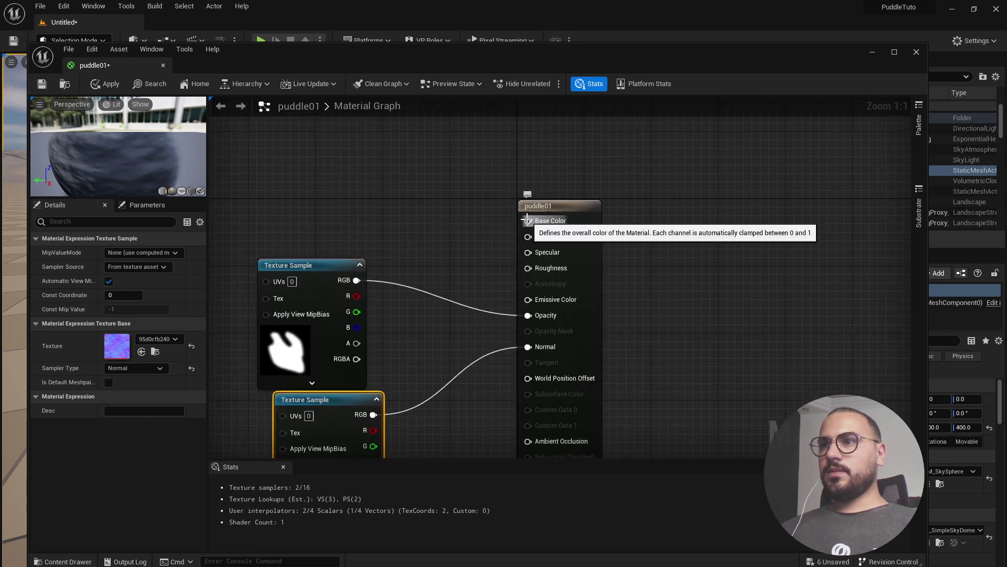
drag(526, 221, 328, 154)
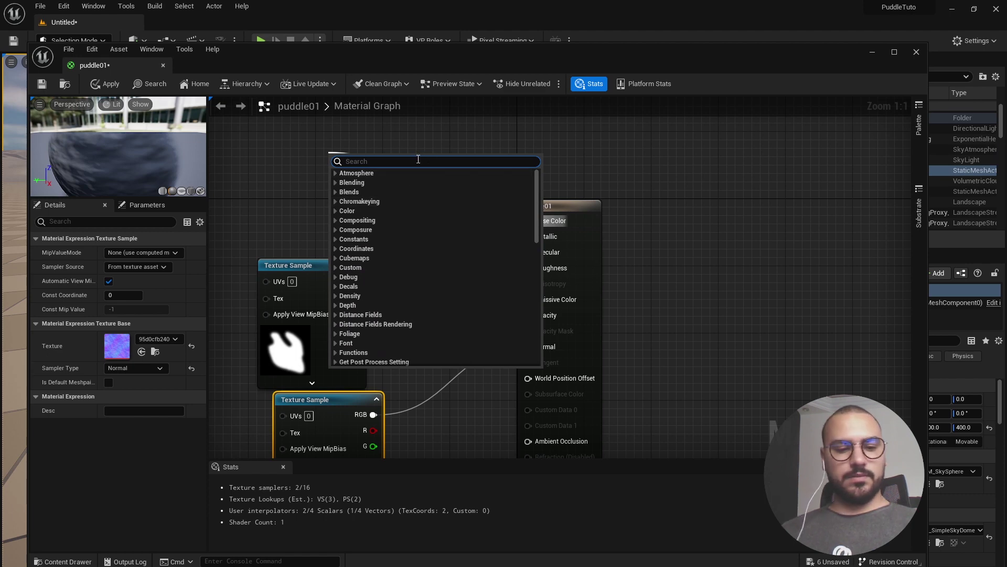
text(vector)
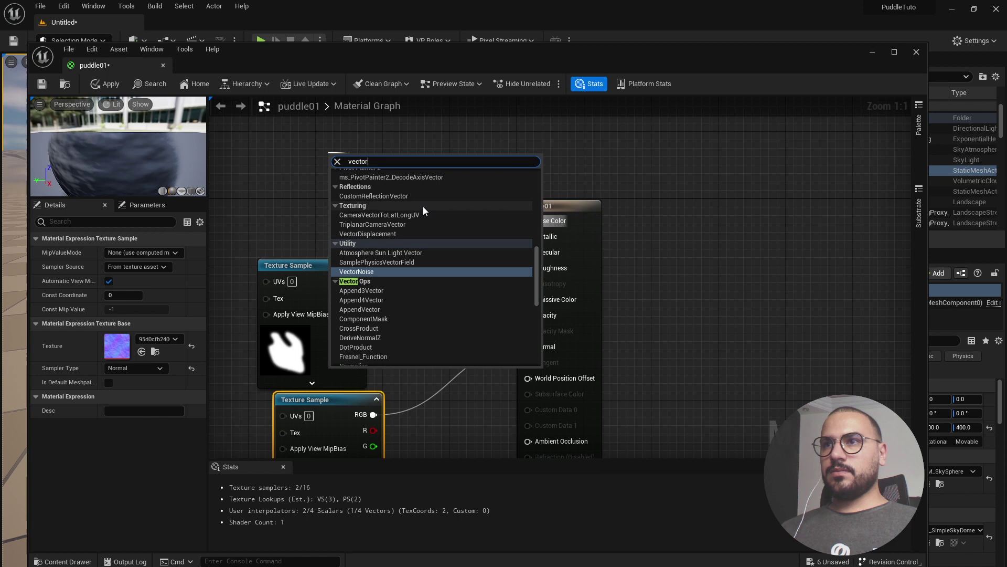
scroll(423, 207, up, 10)
click(402, 195)
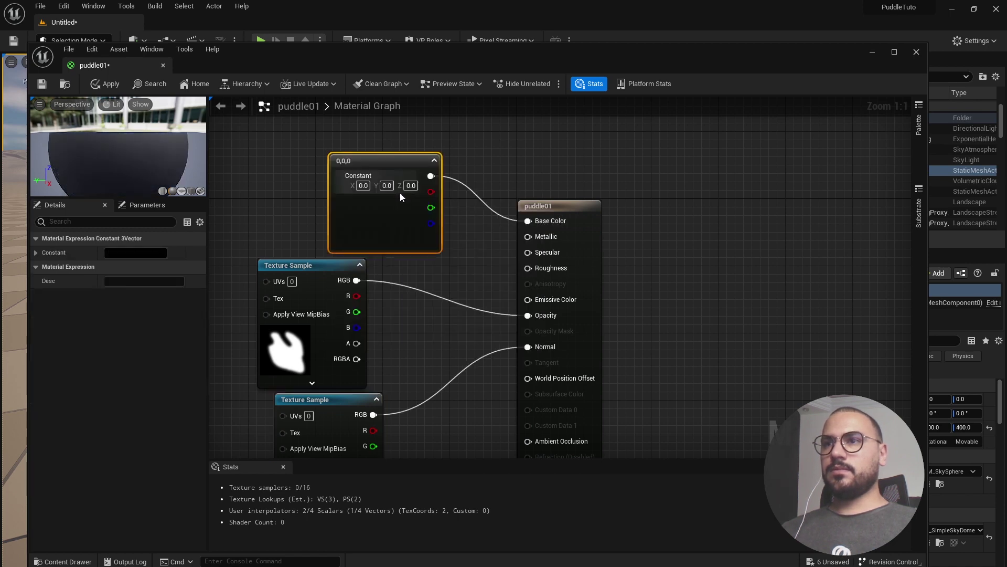
Set the Constant3Vector node's colour to teal with R 0.096974, G 0.349676 and B 0.432292
scroll(398, 251, down, 3)
scroll(379, 231, up, 3)
double_click(379, 232)
drag(537, 371, 537, 332)
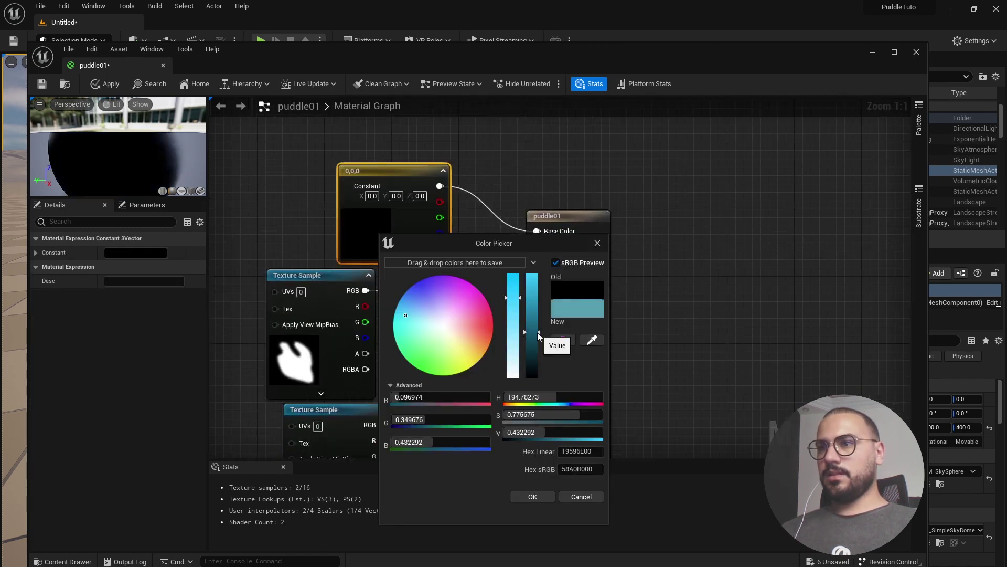
click(532, 497)
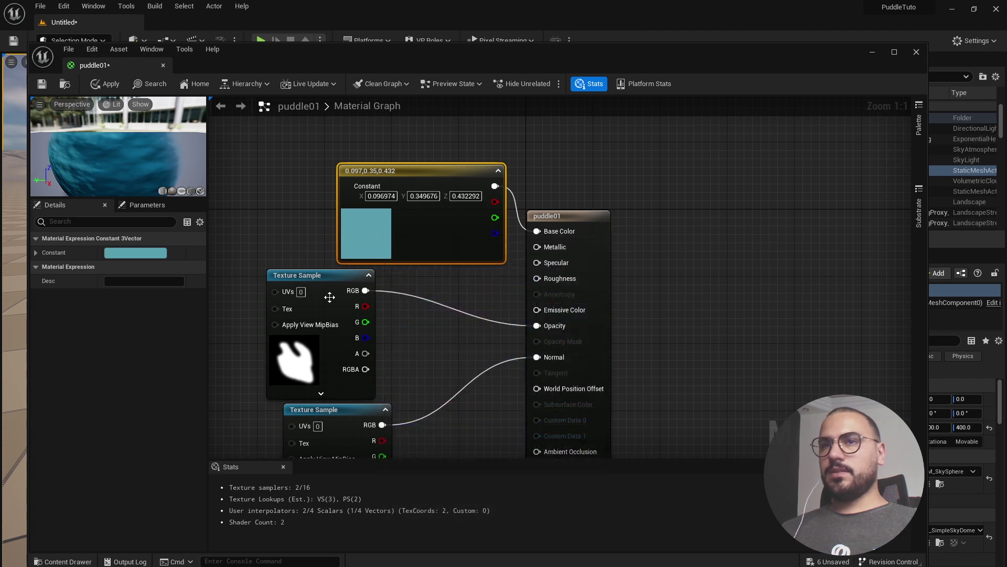
Check the material on the preview sphere, apply the puddle01 changes and return to the level viewport
drag(118, 198, 137, 226)
drag(128, 263, 105, 208)
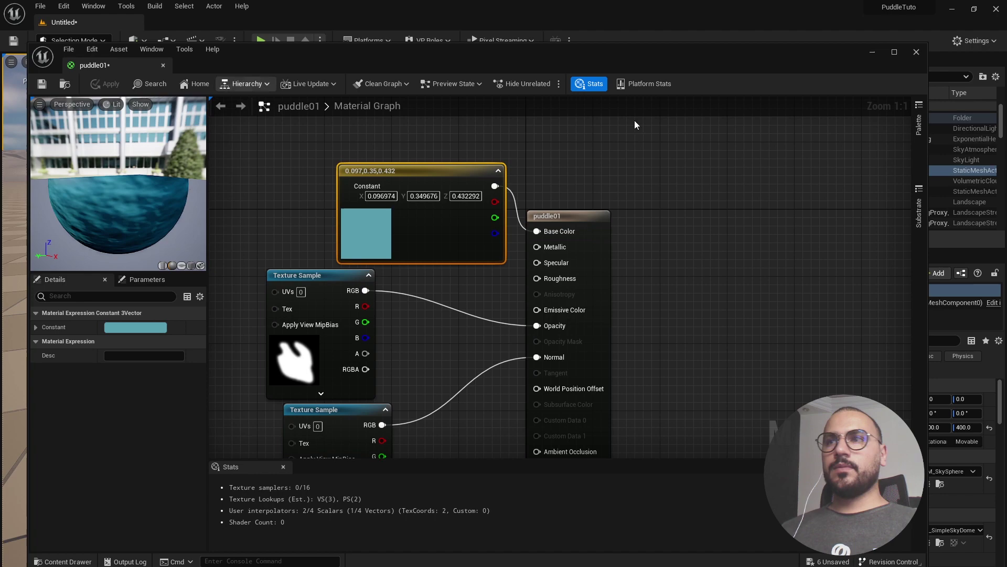
click(872, 52)
Place the puddle01 material in the level as a decal on the ground near the cube and the green puddle
key(ctrl+space)
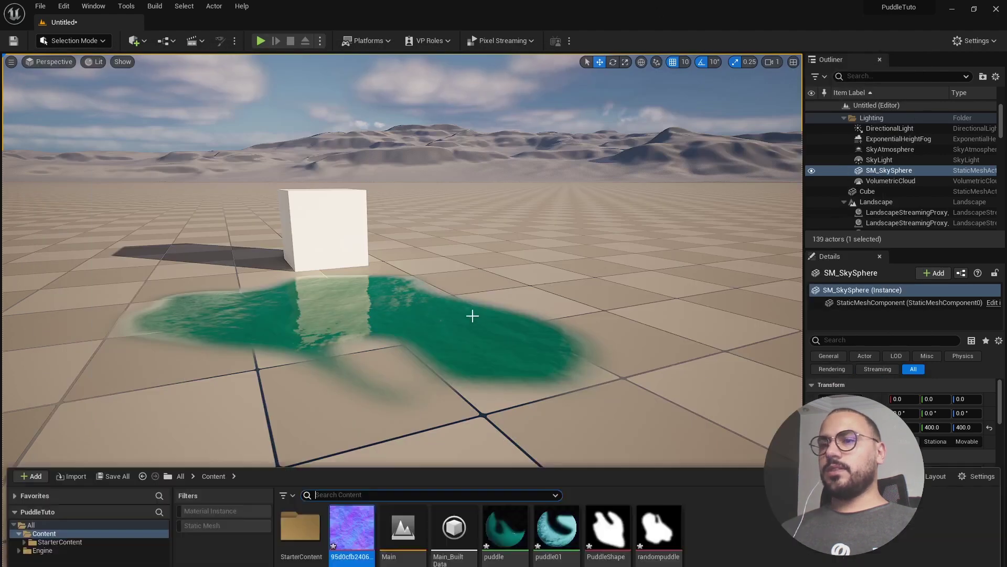
scroll(508, 239, down, 5)
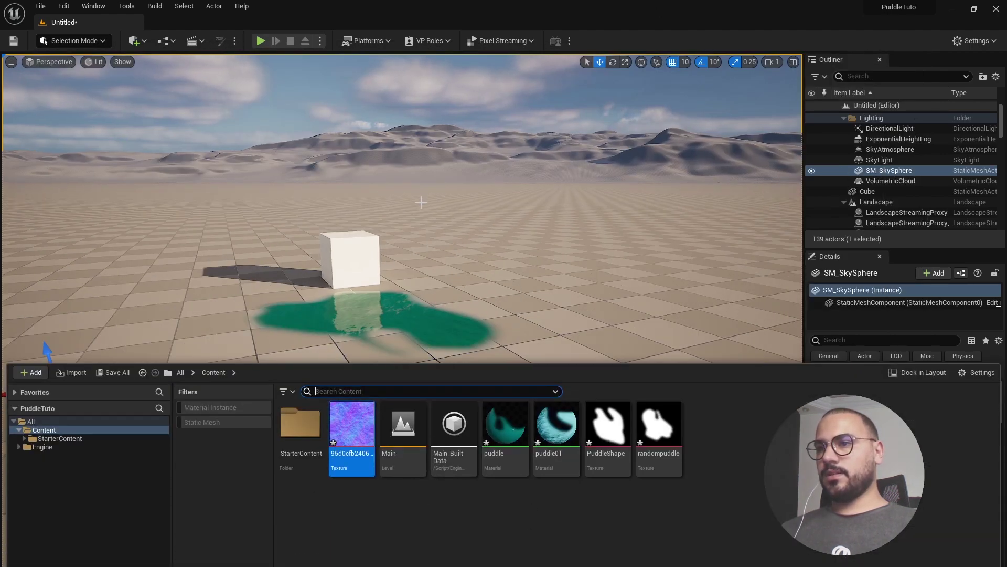
middle_drag(463, 274, 464, 314)
right_drag(454, 401, 454, 472)
key(ctrl+space)
drag(551, 435, 565, 343)
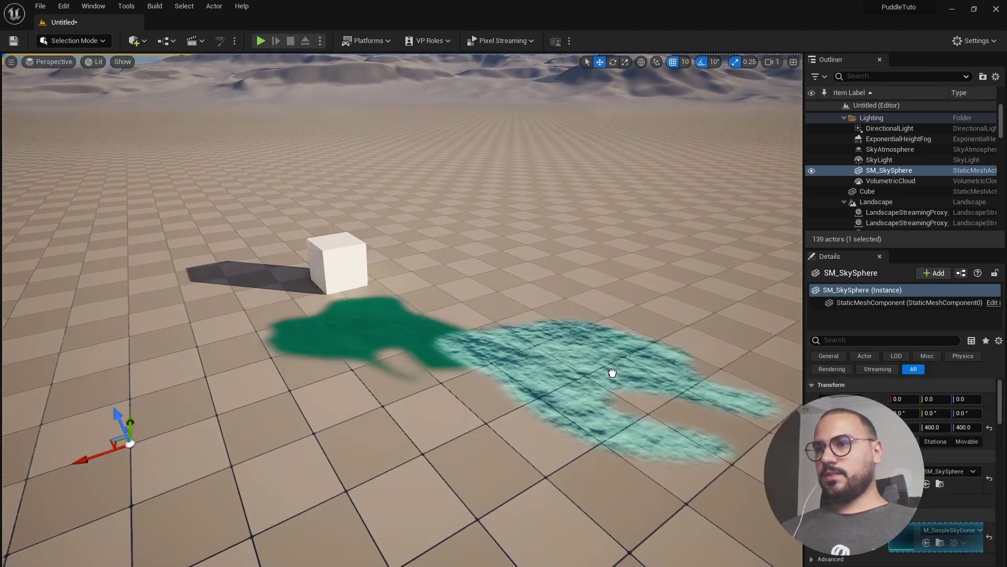
drag(612, 373, 153, 391)
Examine the puddle01 decal from several angles and compare its surface and reflections with the green puddle decal
scroll(587, 301, down, 2)
scroll(587, 301, up, 2)
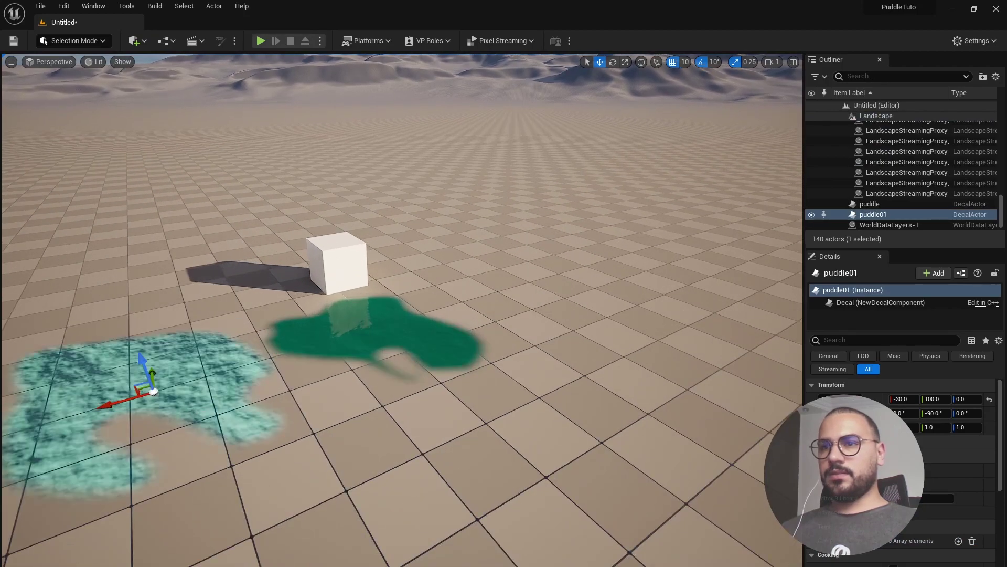
alt+drag(342, 391, 505, 354)
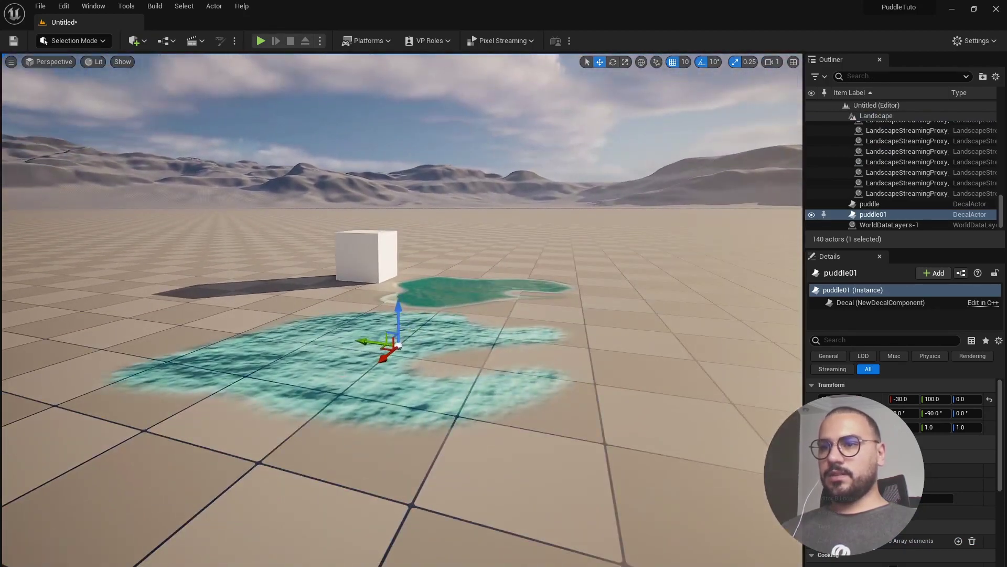
alt+right_drag(505, 354, 574, 355)
alt+drag(574, 355, 537, 364)
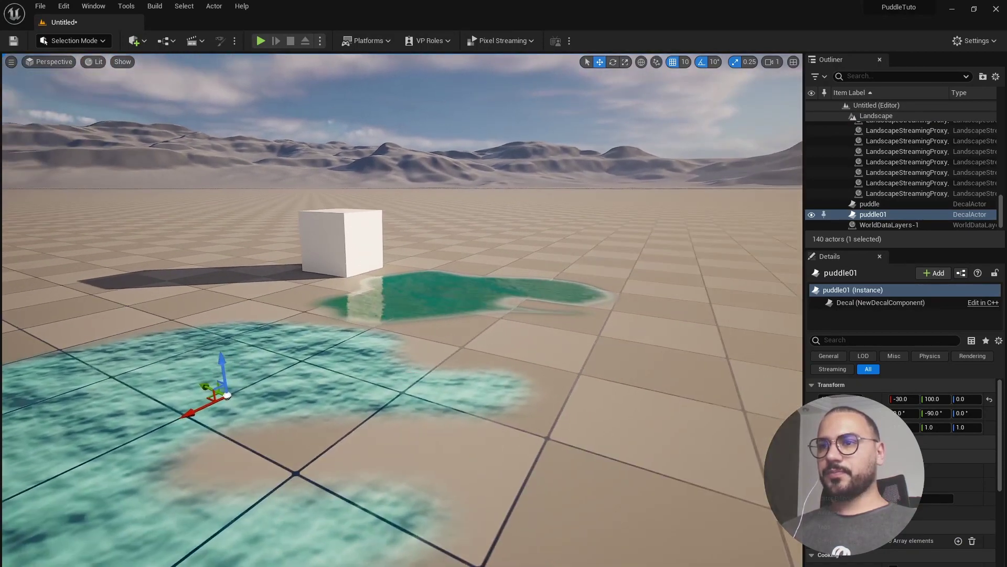
alt+middle_drag(360, 396, 418, 362)
mouse_move(418, 362)
alt+mouse_down()
mouse_move(418, 404)
mouse_move(435, 367)
alt+mouse_up()
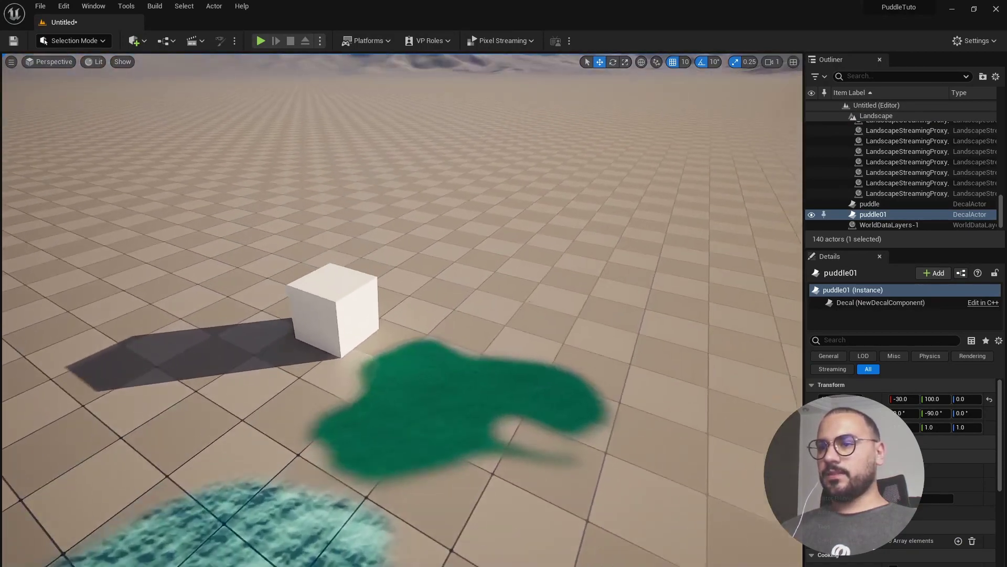
alt+middle_drag(399, 462, 464, 361)
Reopen the puddle01 material and move the output node and the colour constant node further apart
key(ctrl+space)
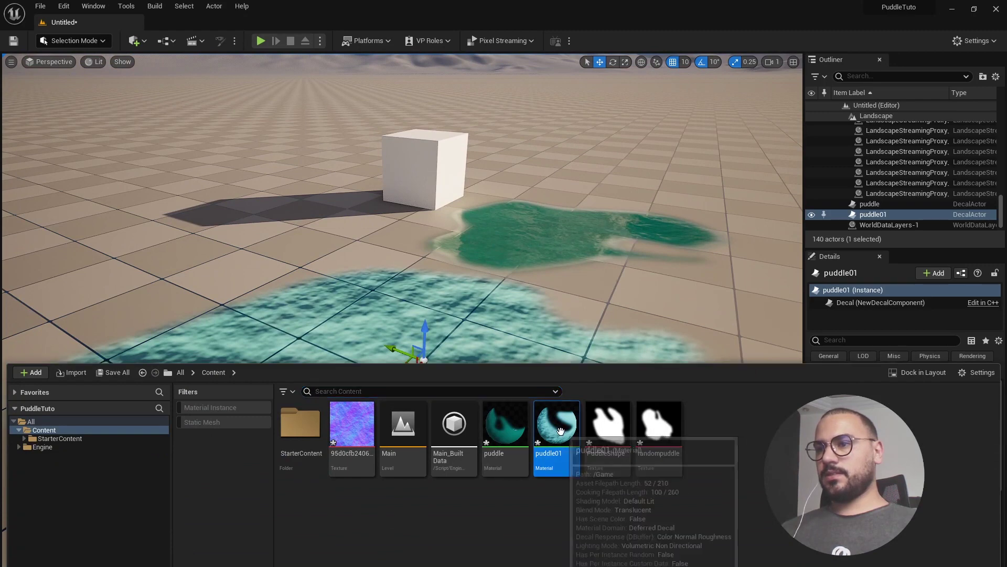
double_click(560, 431)
drag(576, 219, 701, 217)
drag(442, 174, 387, 152)
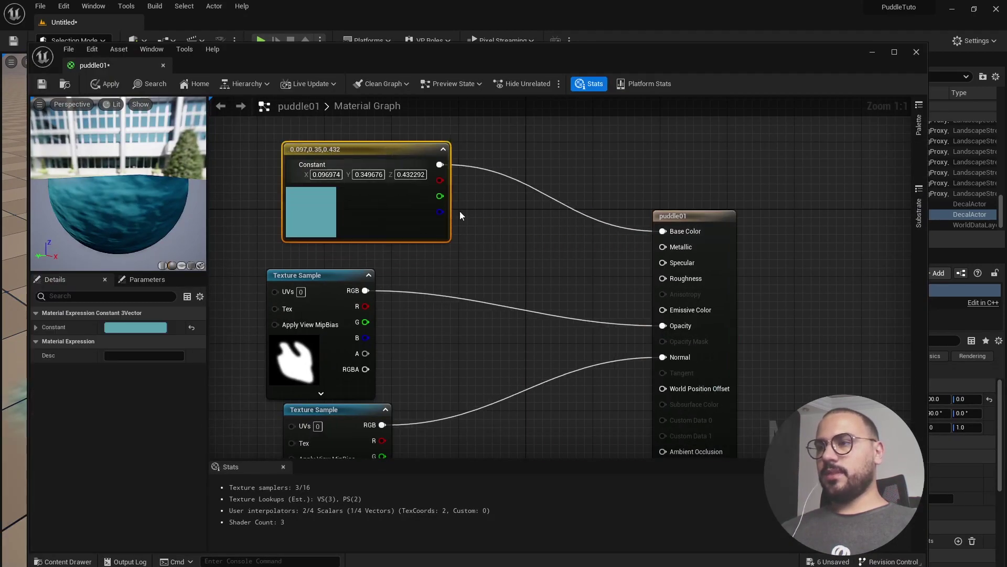
Promote the output node's Roughness input to a parameter with value 0, apply the material and check the decal in the level
right_click(685, 282)
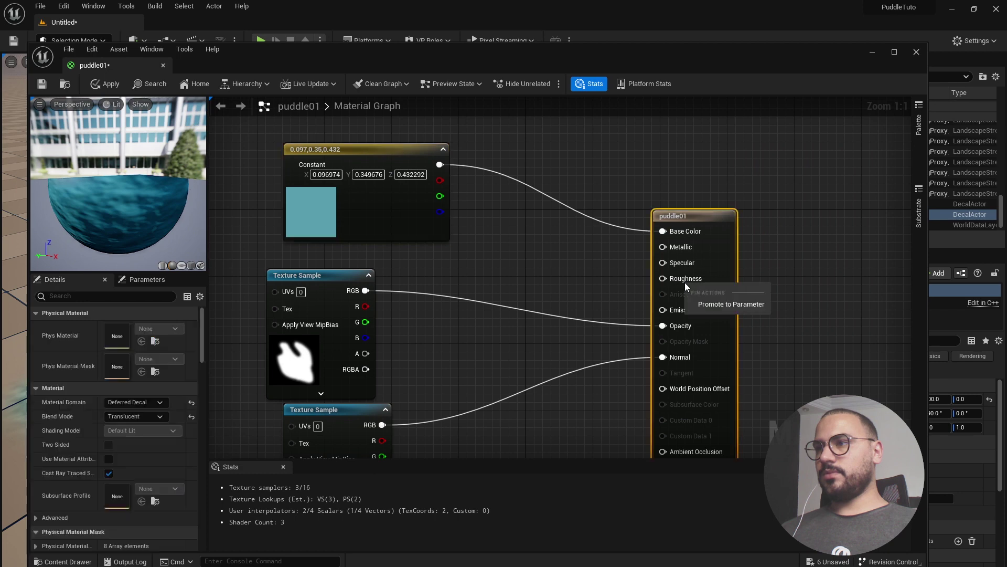
click(719, 306)
drag(605, 220, 507, 255)
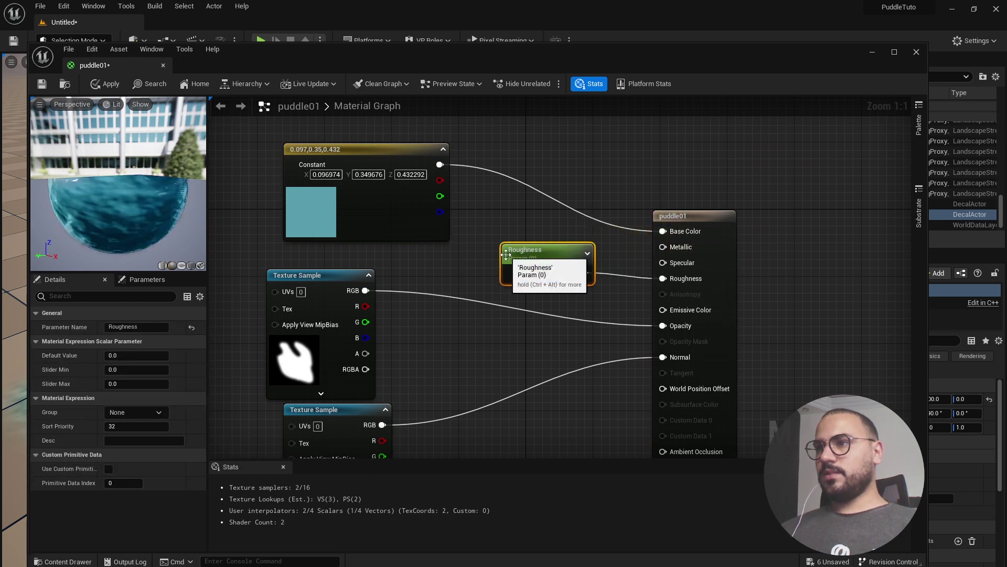
click(98, 84)
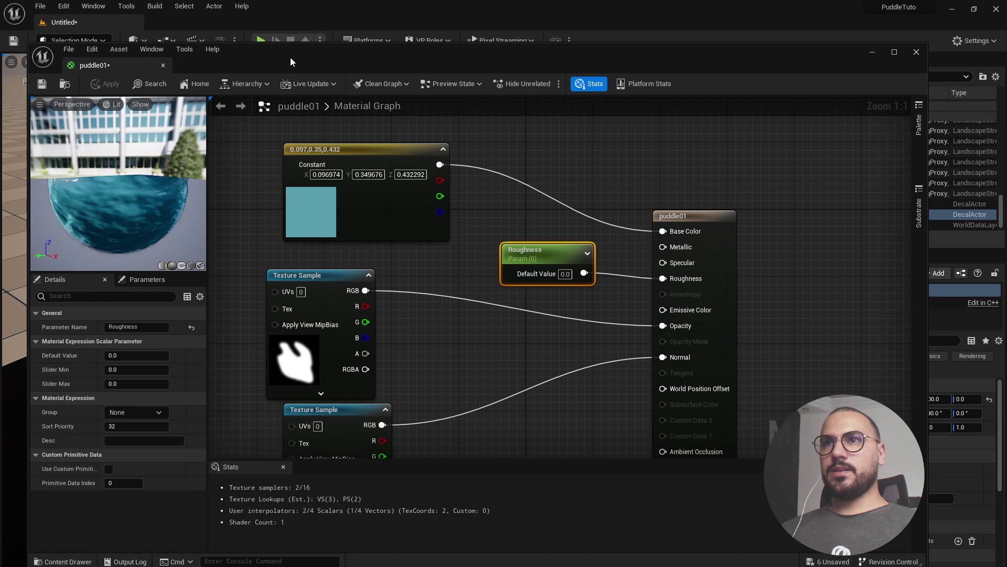
drag(290, 57, 742, 149)
alt+drag(336, 273, 302, 242)
right_drag(315, 290, 257, 348)
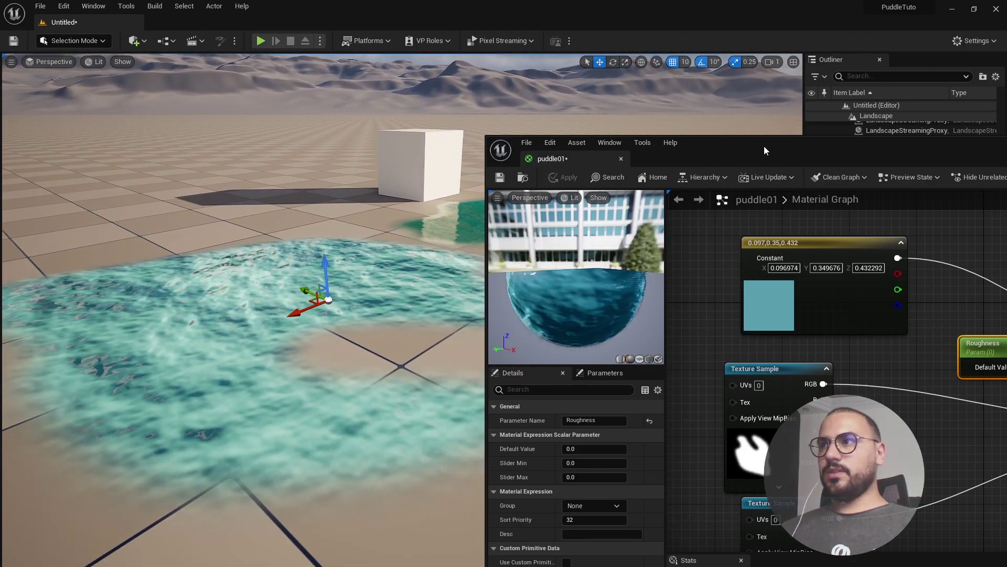
Reposition the normal map's Texture Sample to make room and add a FlattenNormal node between it and the output node
drag(764, 151, 357, 111)
scroll(437, 350, down, 6)
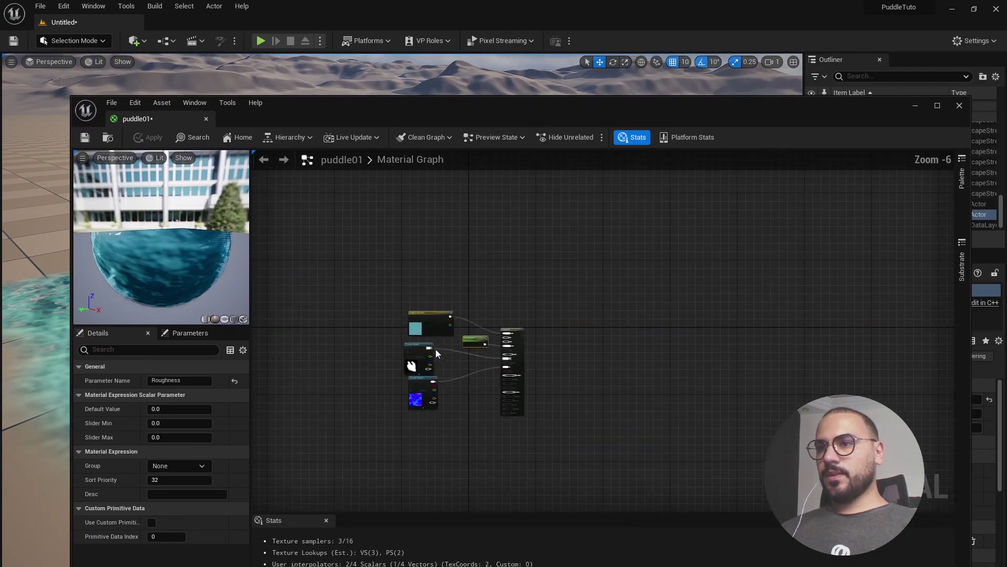
scroll(439, 397, up, 5)
drag(365, 293, 472, 330)
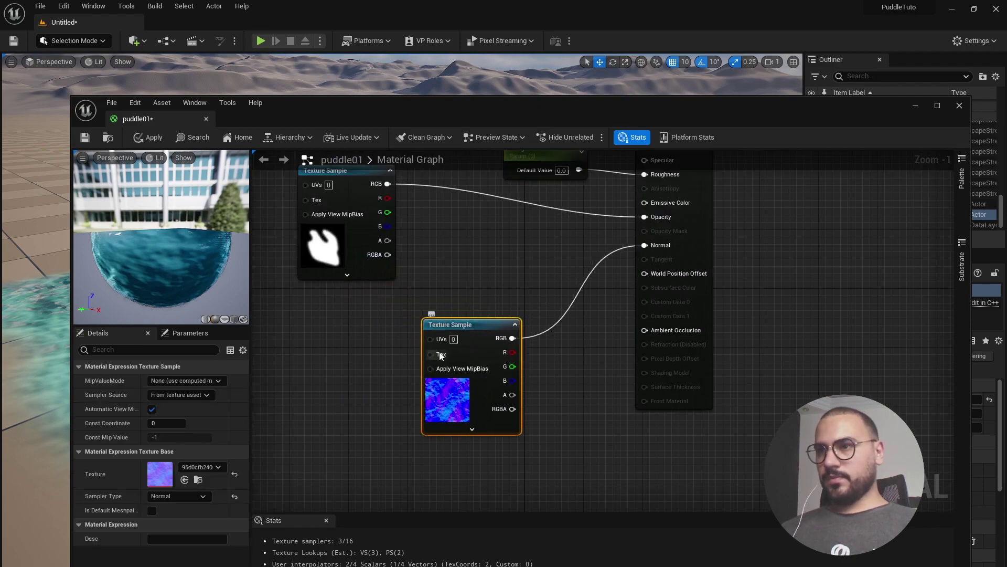
drag(476, 323, 374, 329)
right_click(512, 352)
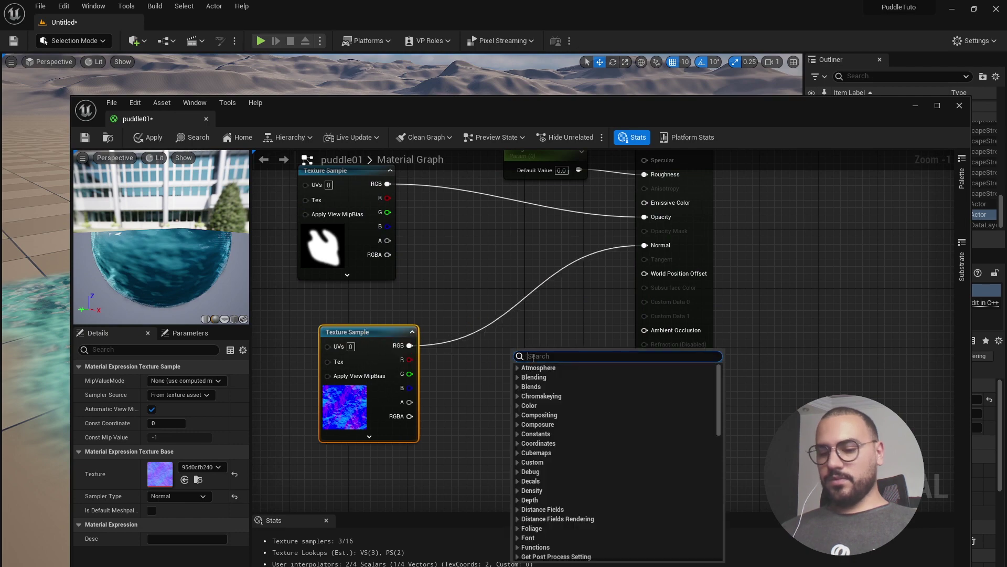
text(flatt)
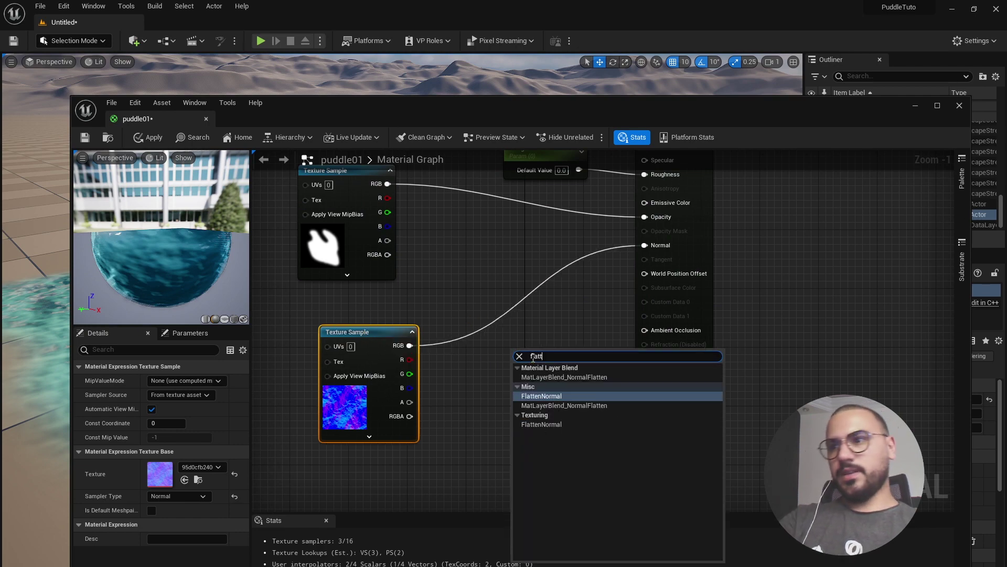
key(Return)
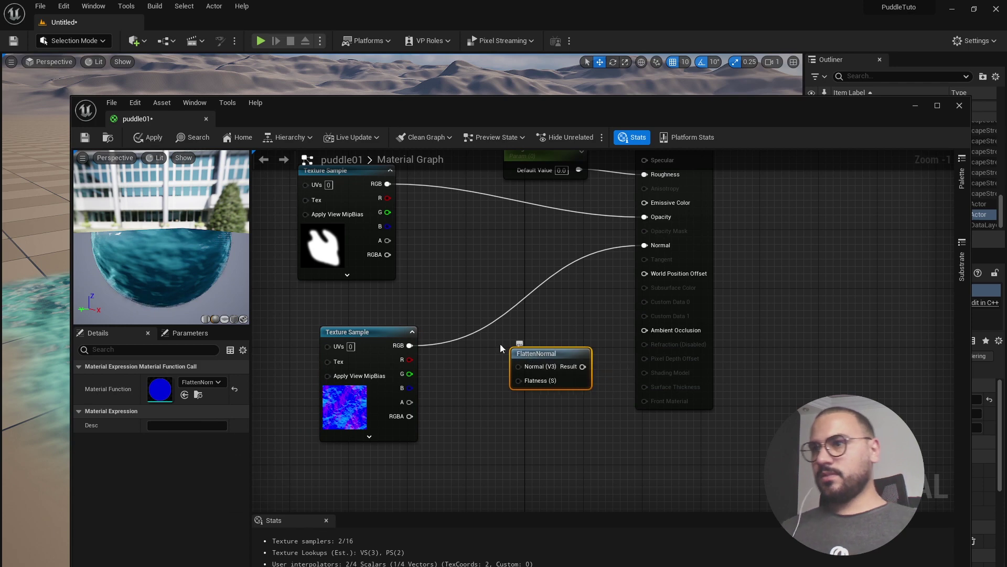
Route the normal texture's RGB output through FlattenNormal into the material's Normal input and align the node with the texture
drag(409, 345, 516, 369)
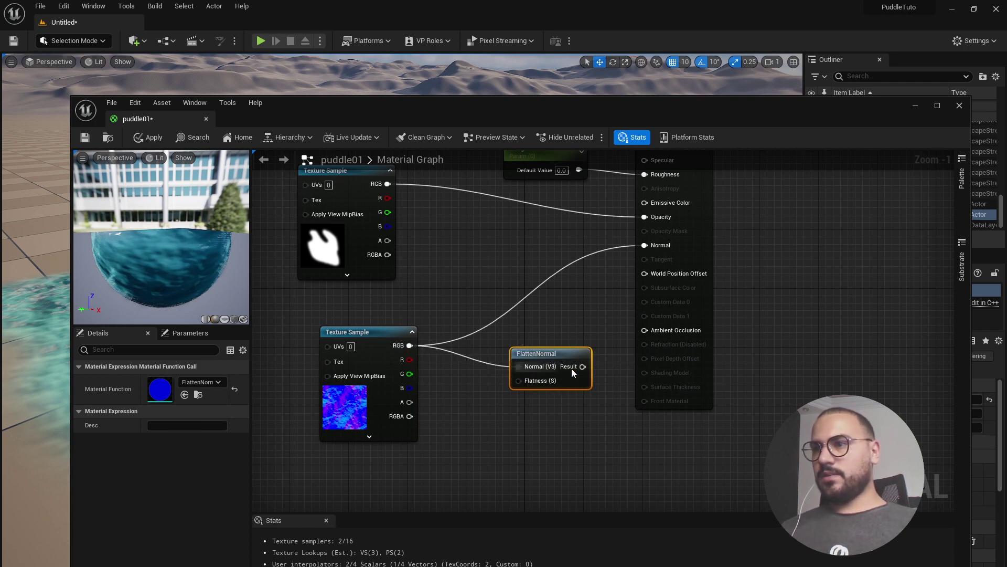
drag(584, 367, 644, 245)
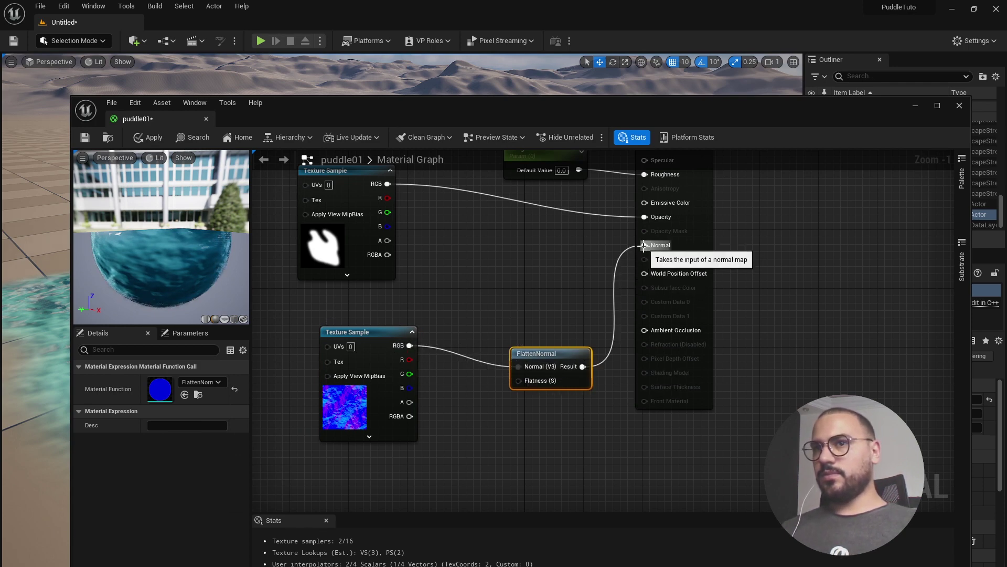
drag(559, 359, 552, 337)
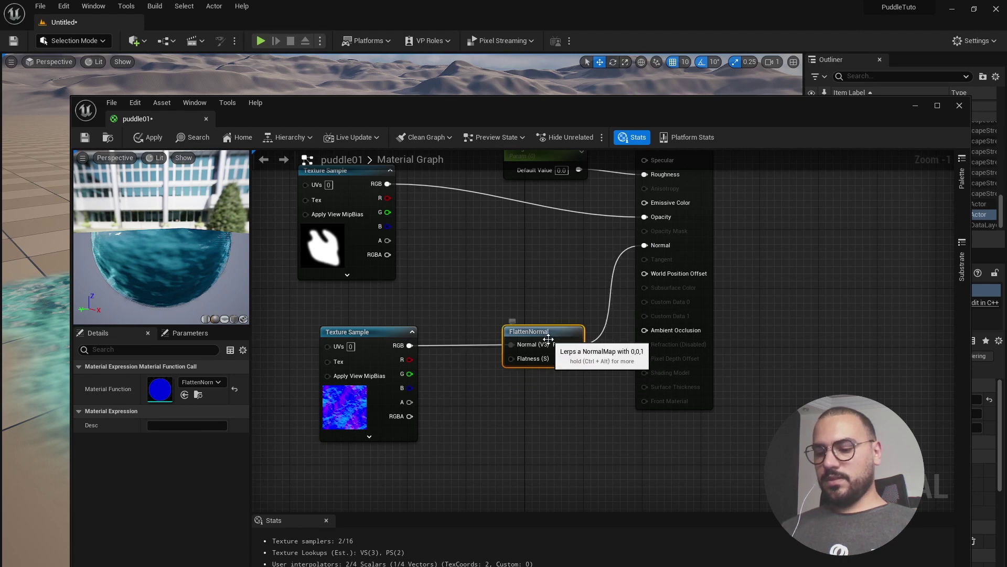
Promote FlattenNormal's Flatness input to a parameter, place it below the connection and set its default value to 0.8
right_click(527, 362)
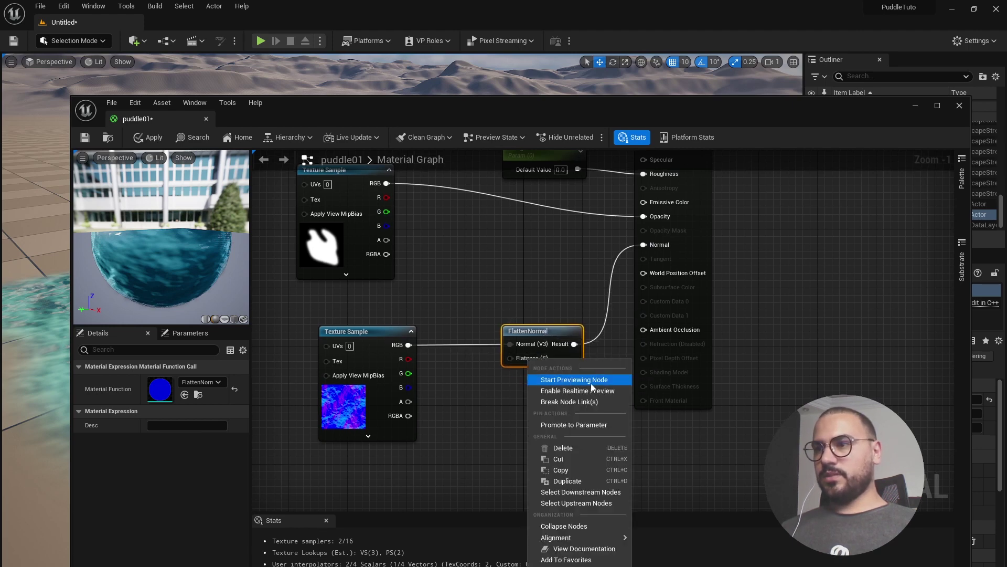
click(606, 424)
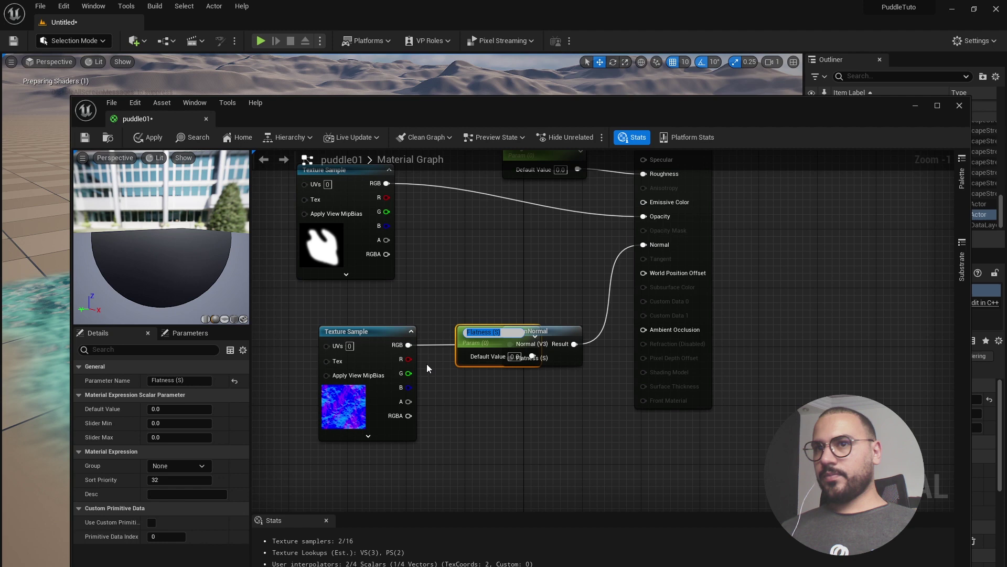
drag(367, 331, 330, 316)
drag(475, 332, 422, 397)
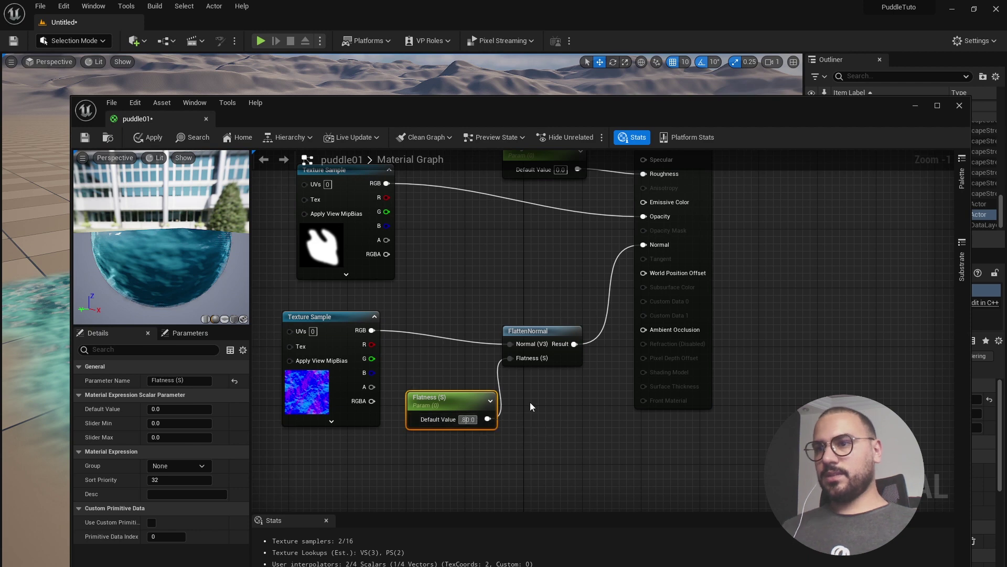
click(470, 419)
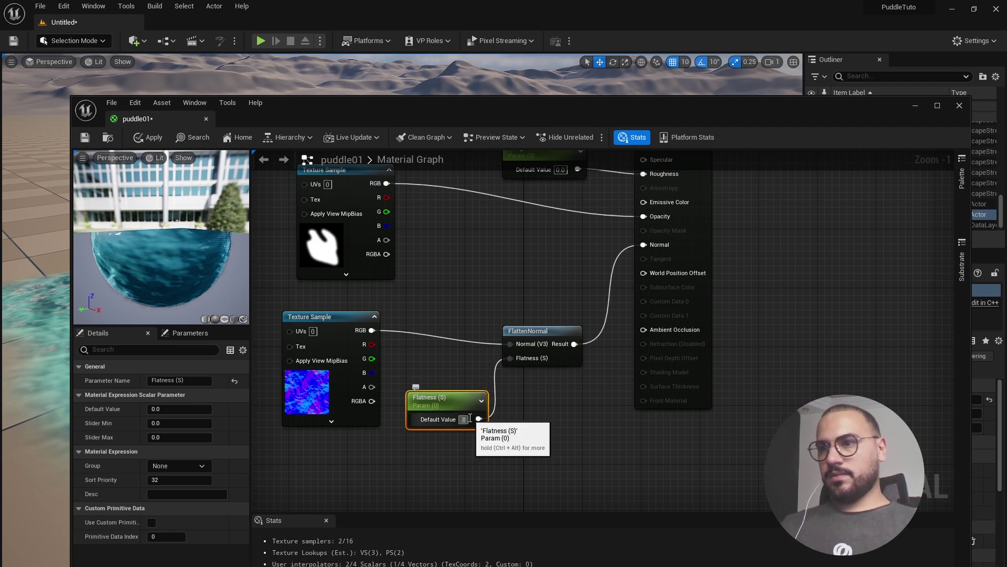
click(527, 407)
Apply the flattened normal to the material and inspect the puddle decal's ripples in the level
mouse_move(153, 259)
mouse_down()
mouse_move(164, 300)
mouse_move(161, 265)
mouse_up()
click(163, 140)
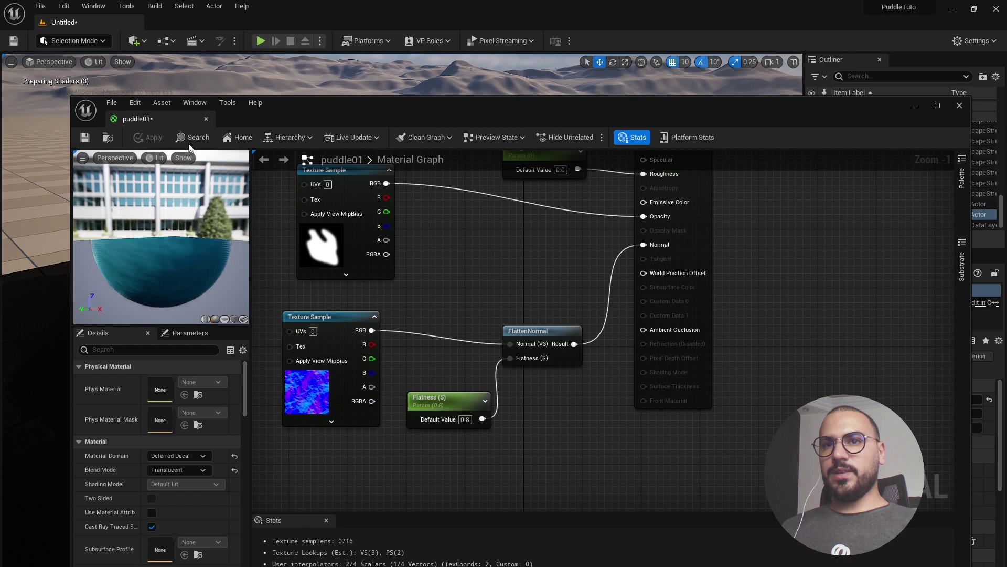
drag(316, 107, 693, 120)
right_drag(316, 344, 308, 293)
scroll(298, 332, up, 3)
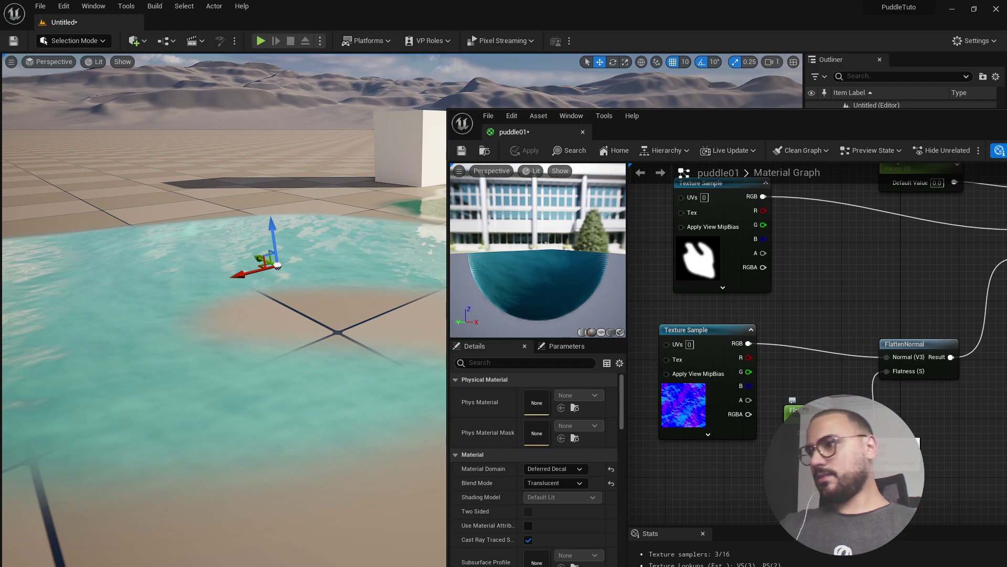
Set the Flatness parameter to 0.9, apply the material and view the puddle decal from farther away
key(Return)
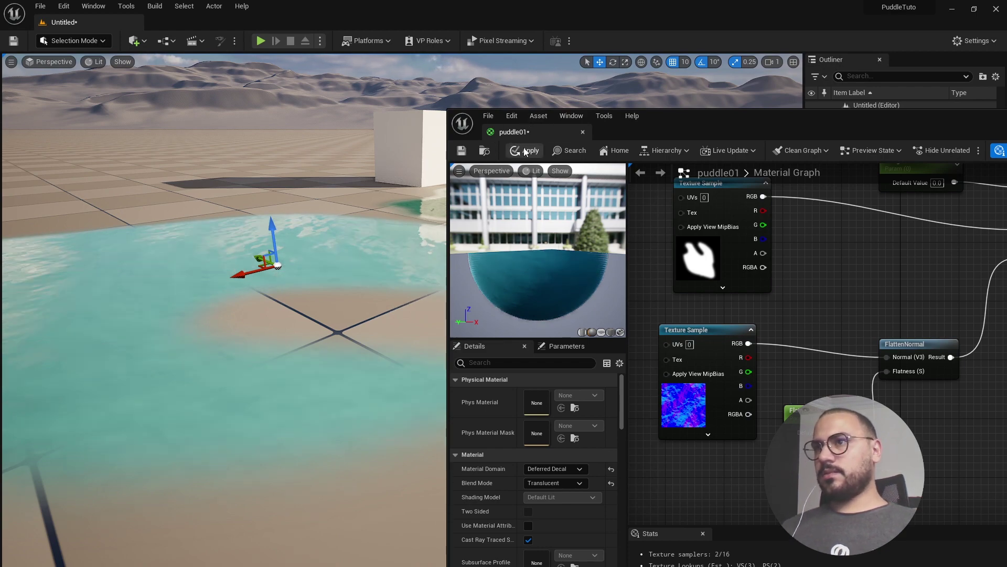
right_drag(392, 302, 309, 326)
middle_drag(309, 326, 312, 326)
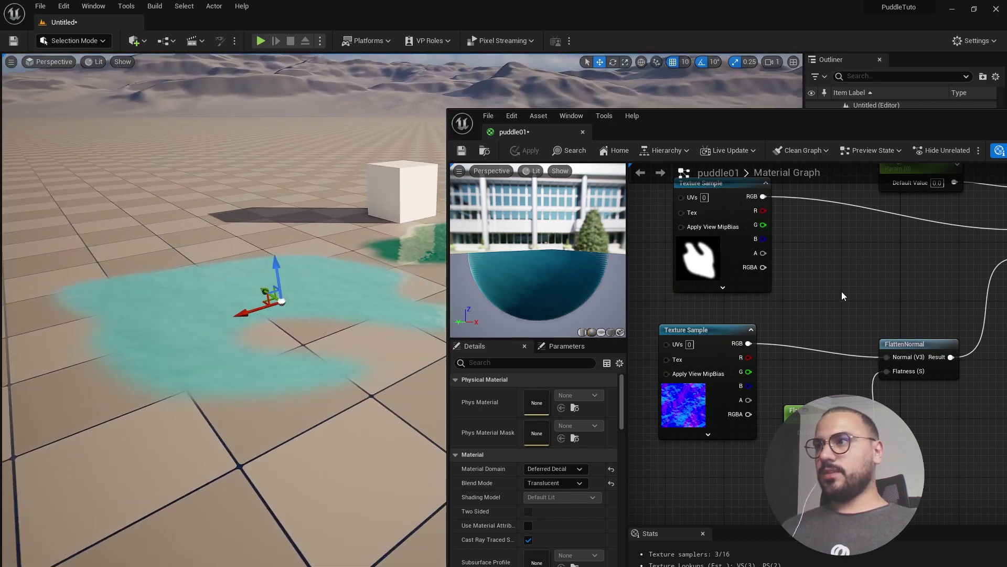
Change the base colour constant to a darker green of 0.07972, 0.270833, 0.243794 and apply the material
scroll(742, 394, down, 6)
scroll(748, 315, up, 6)
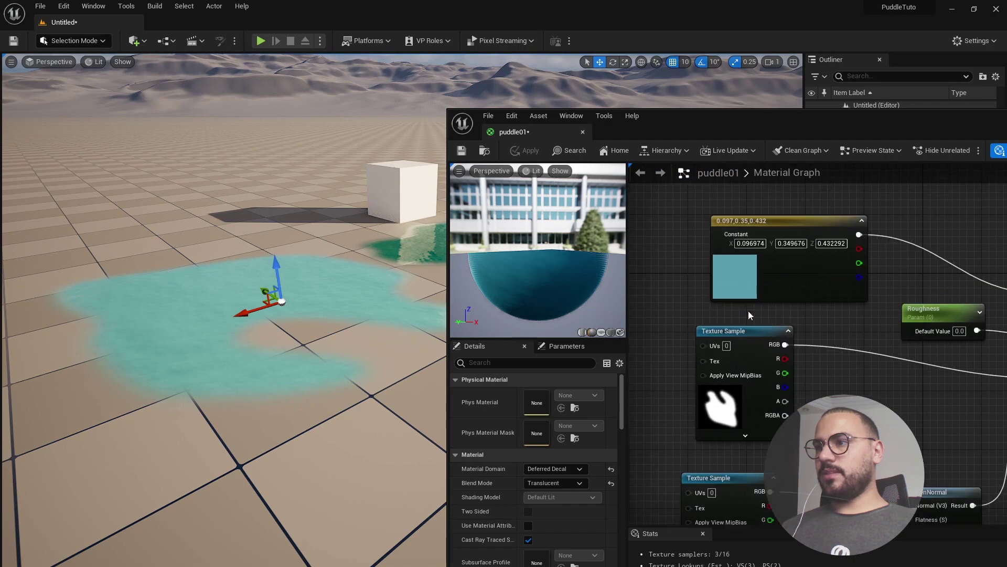
click(731, 268)
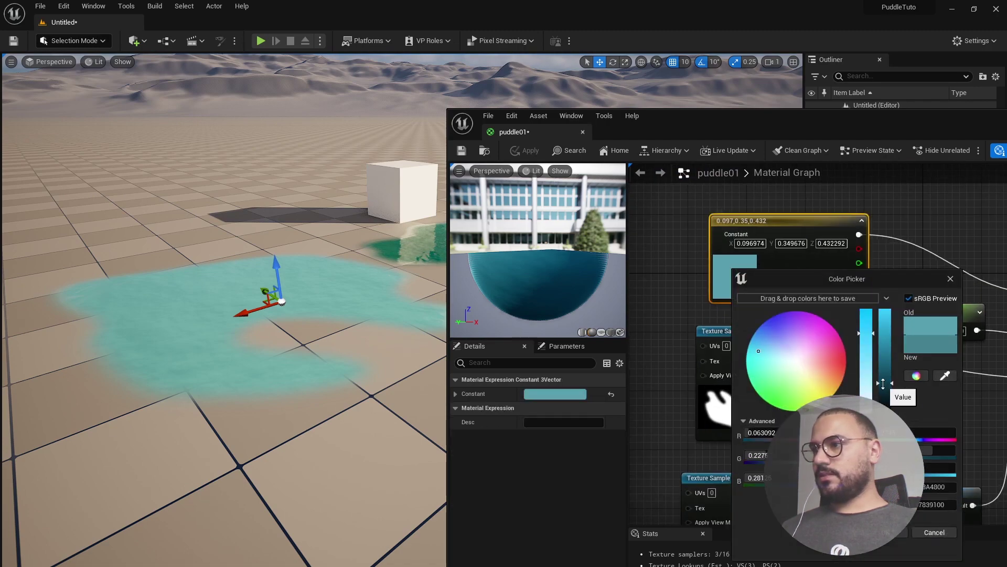
drag(758, 357, 757, 355)
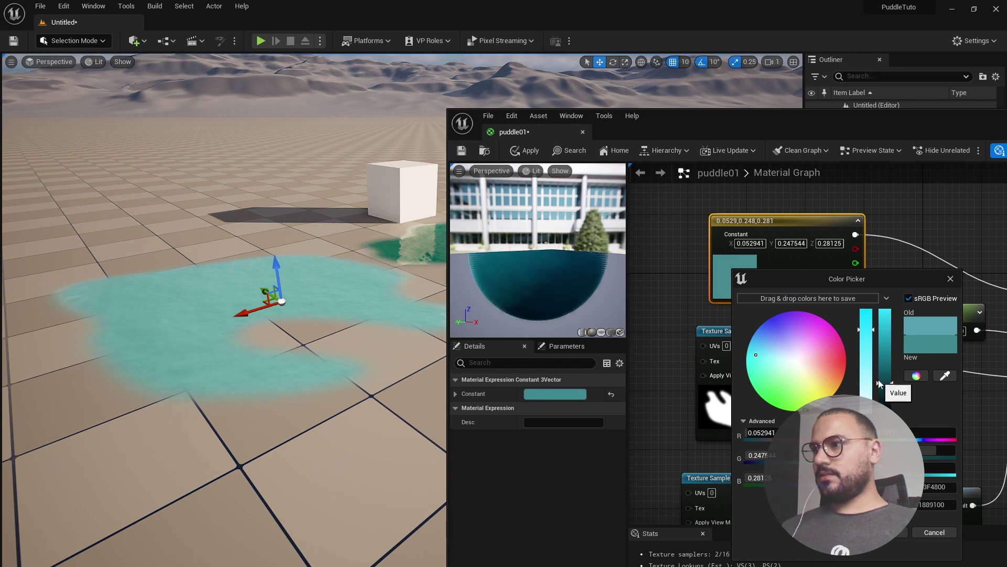
click(759, 358)
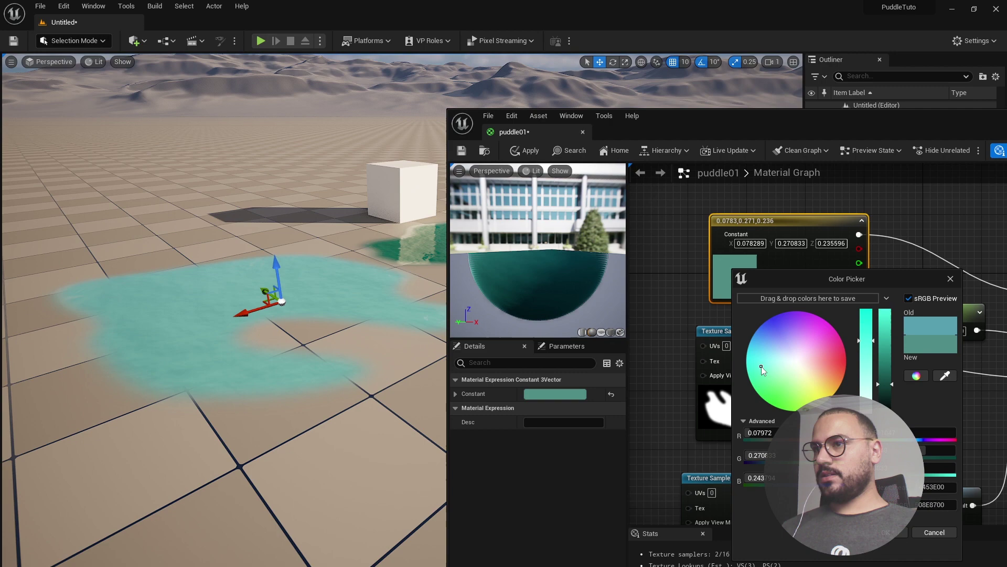
click(895, 535)
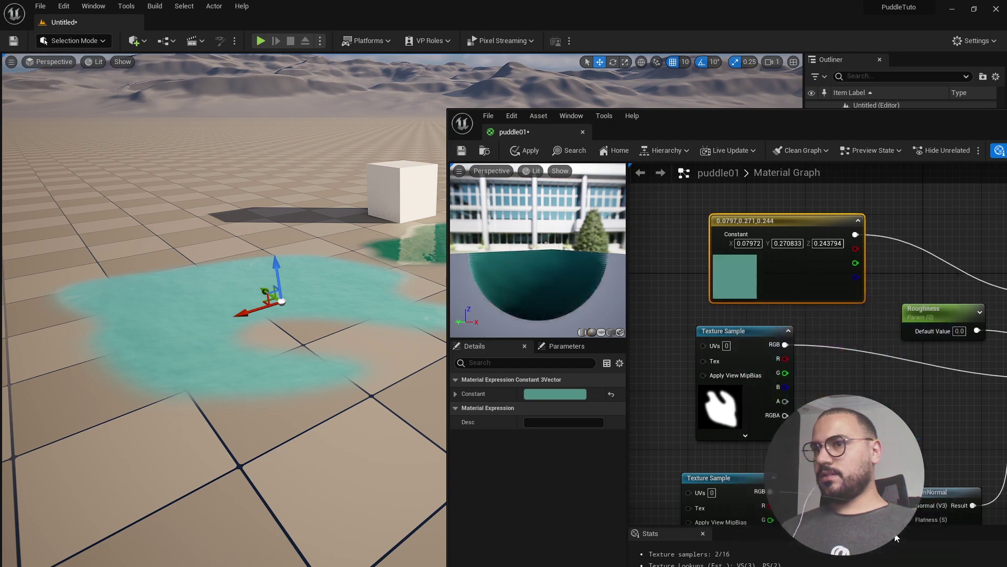
click(524, 152)
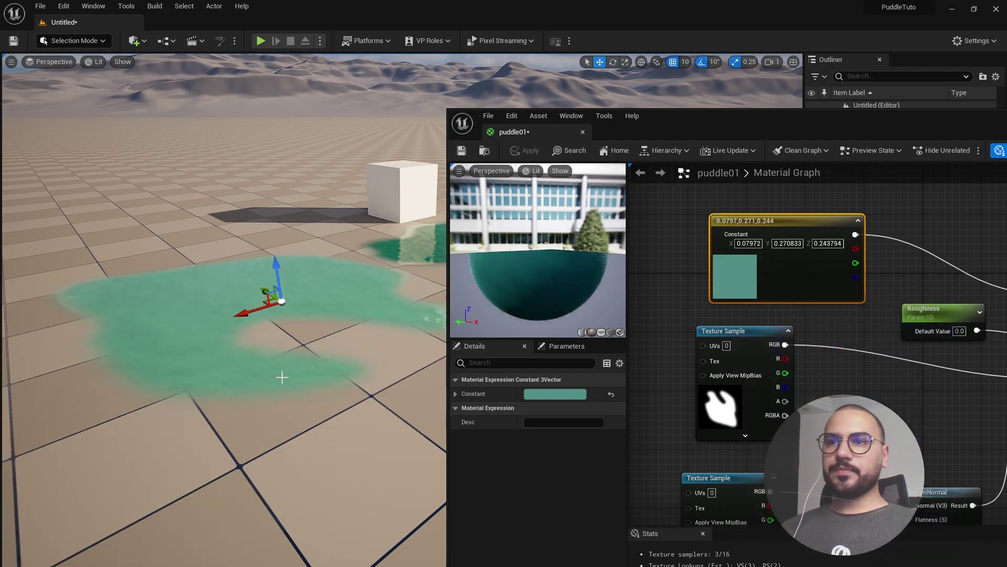
Examine the recoloured puddle decal and its reflections up close and compare it with the green puddle beside the cube
mouse_move(281, 376)
right_down()
mouse_move(262, 375)
mouse_move(257, 417)
mouse_move(281, 366)
right_up()
scroll(240, 323, up, 2)
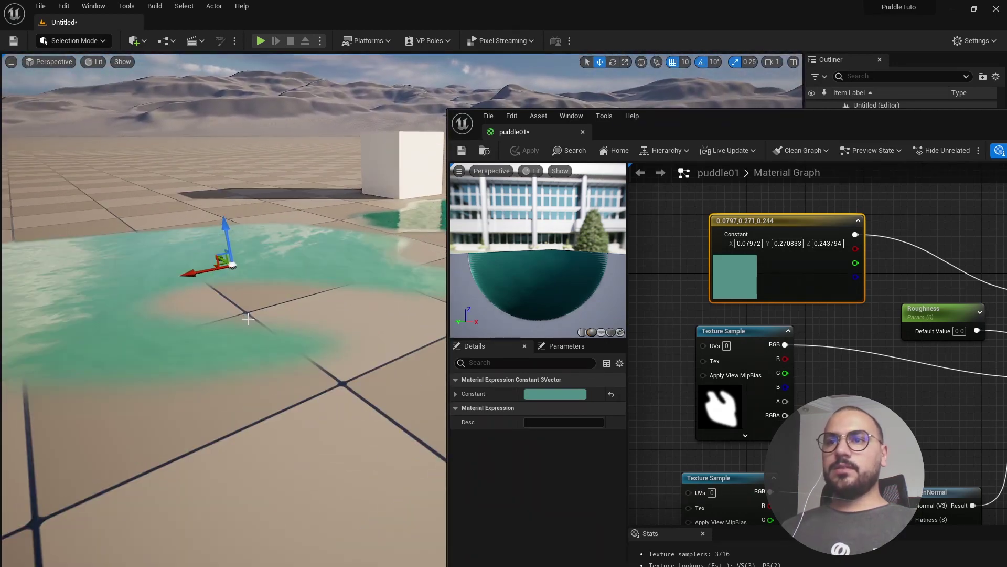
scroll(250, 316, down, 4)
scroll(336, 300, up, 1)
scroll(315, 301, up, 2)
mouse_move(313, 301)
right_down()
mouse_move(299, 301)
mouse_move(315, 299)
mouse_move(316, 278)
mouse_move(317, 313)
mouse_move(310, 284)
right_up()
middle_drag(334, 309, 420, 283)
scroll(337, 283, up, 8)
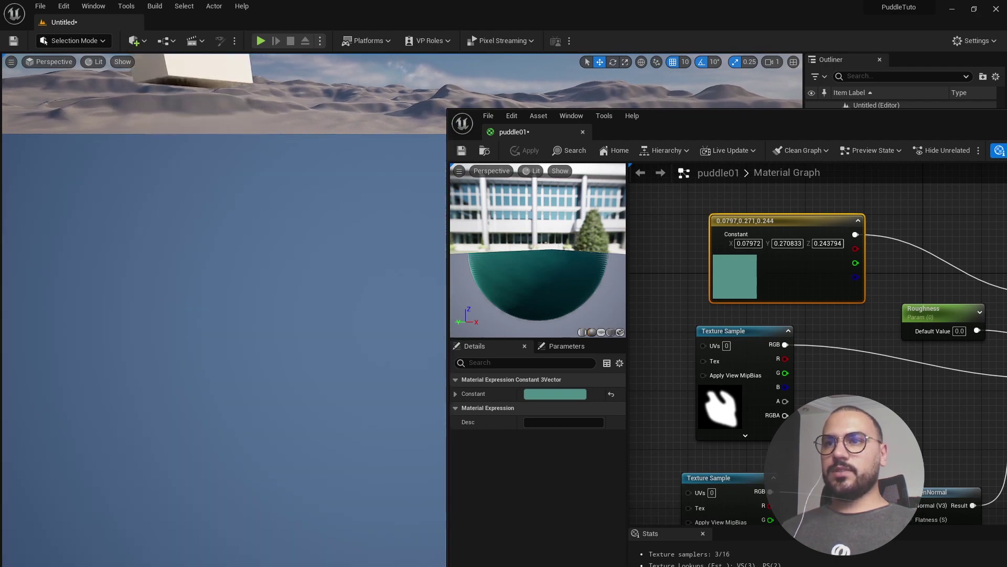
right_drag(336, 283, 331, 286)
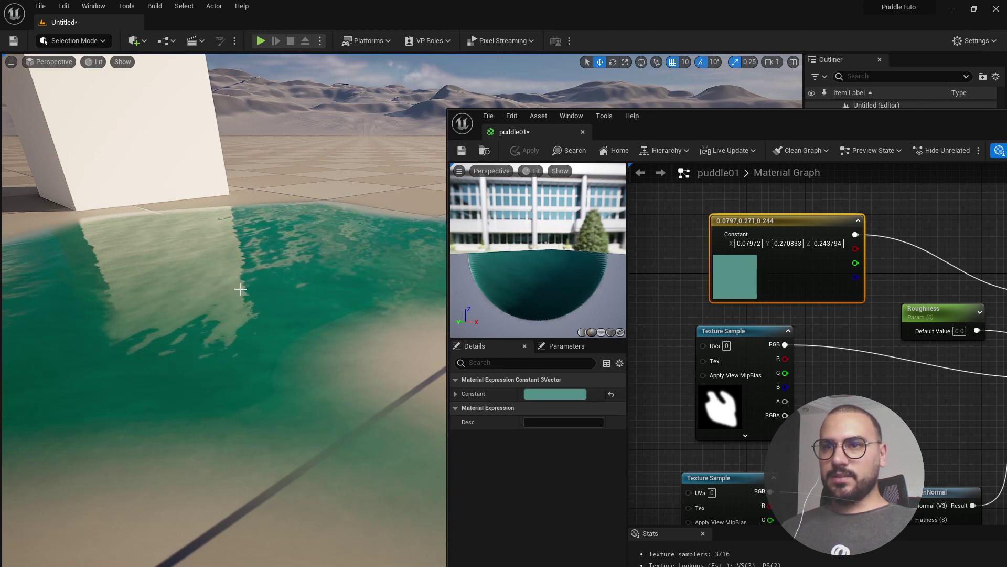
right_drag(331, 272, 331, 288)
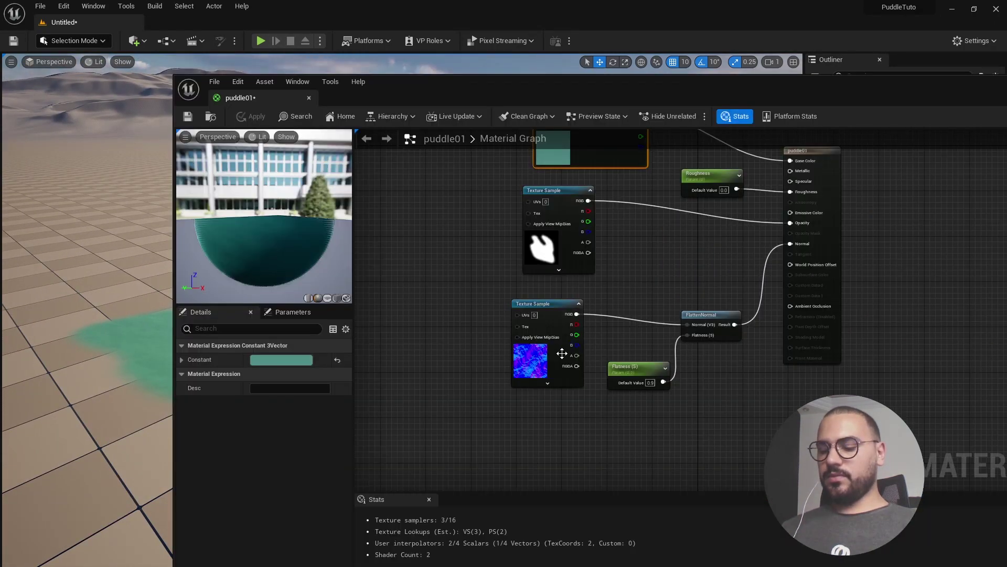
Add a Panner node to the material graph and place it in front of the normal map's Texture Sample
scroll(540, 335, up, 4)
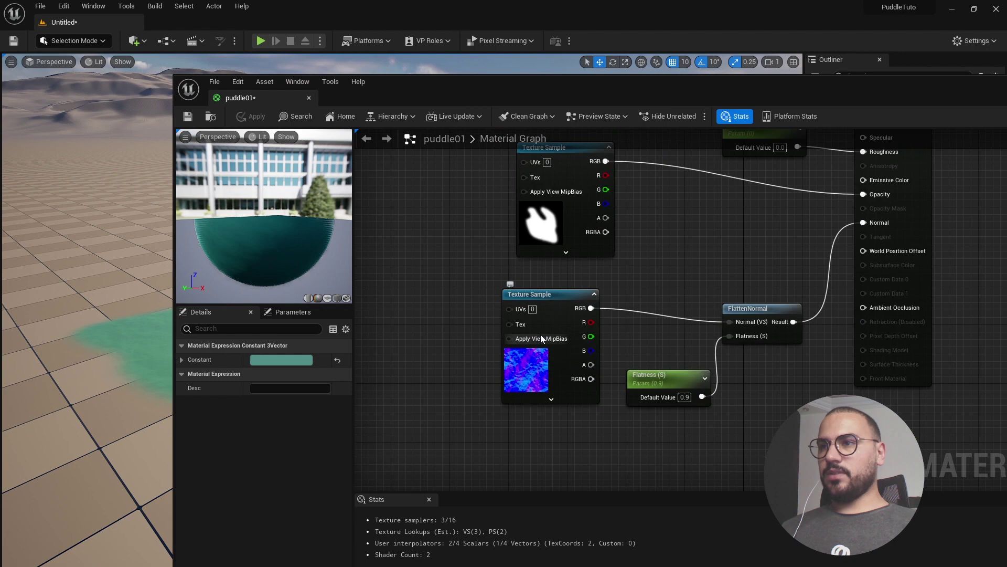
scroll(597, 300, down, 4)
scroll(481, 306, up, 3)
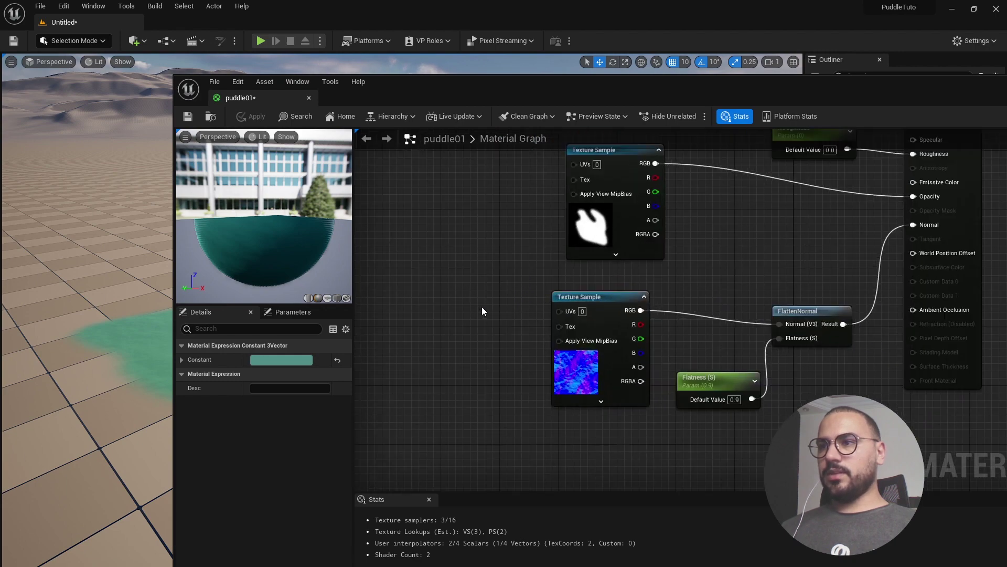
right_click(481, 307)
text(panner)
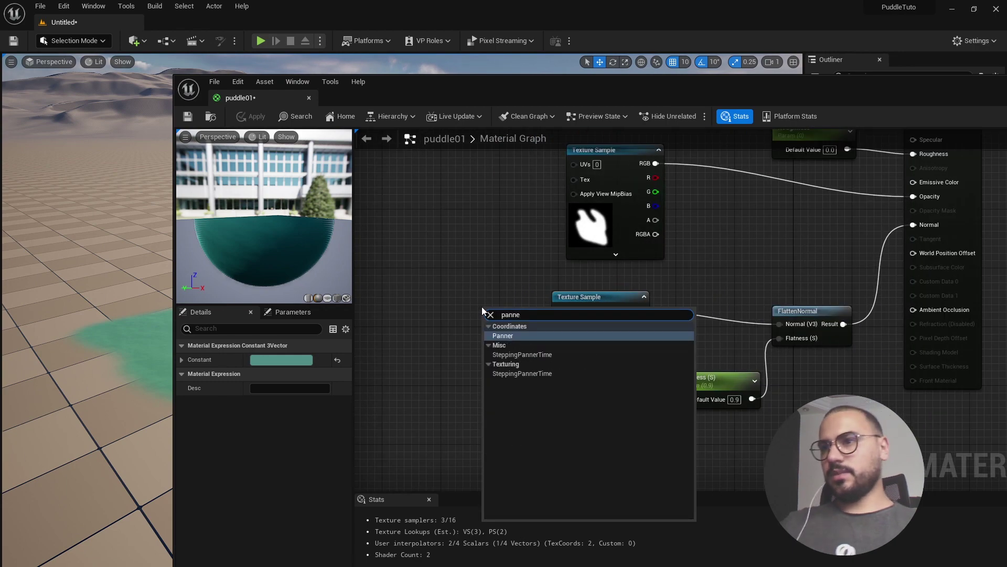
key(Return)
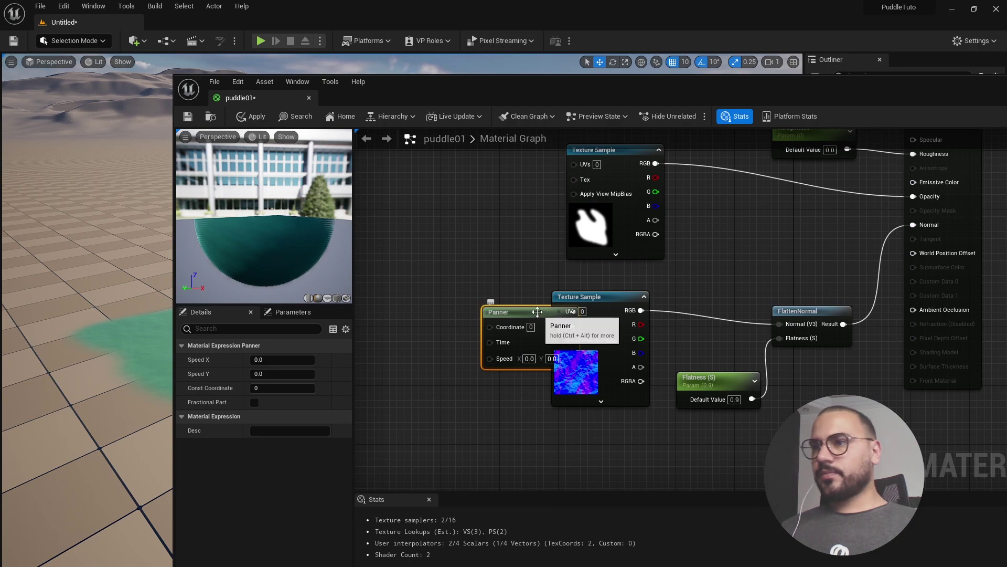
drag(546, 313, 524, 317)
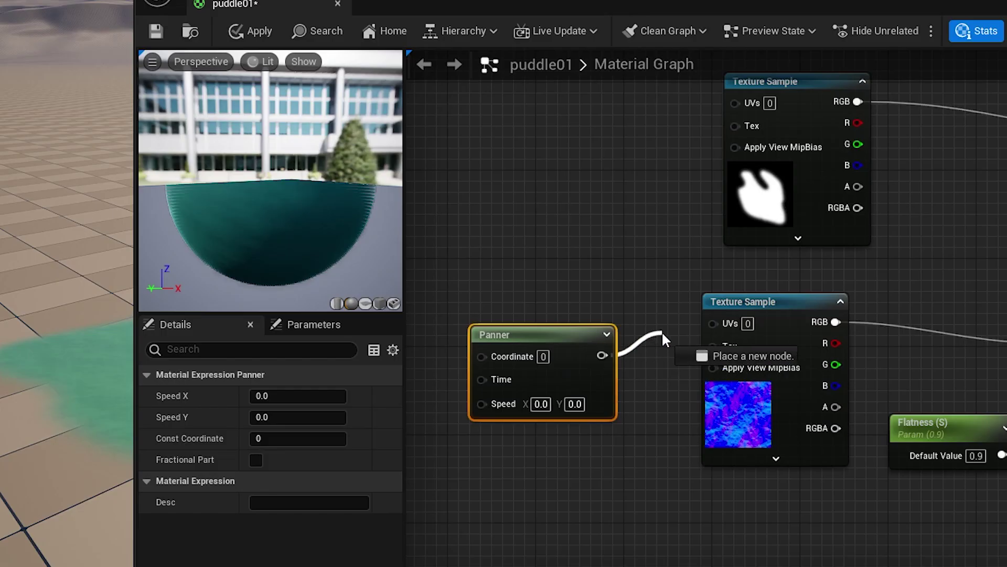
Connect the Panner output to the UVs input of the normal map's Texture Sample and apply the material
drag(662, 330, 719, 320)
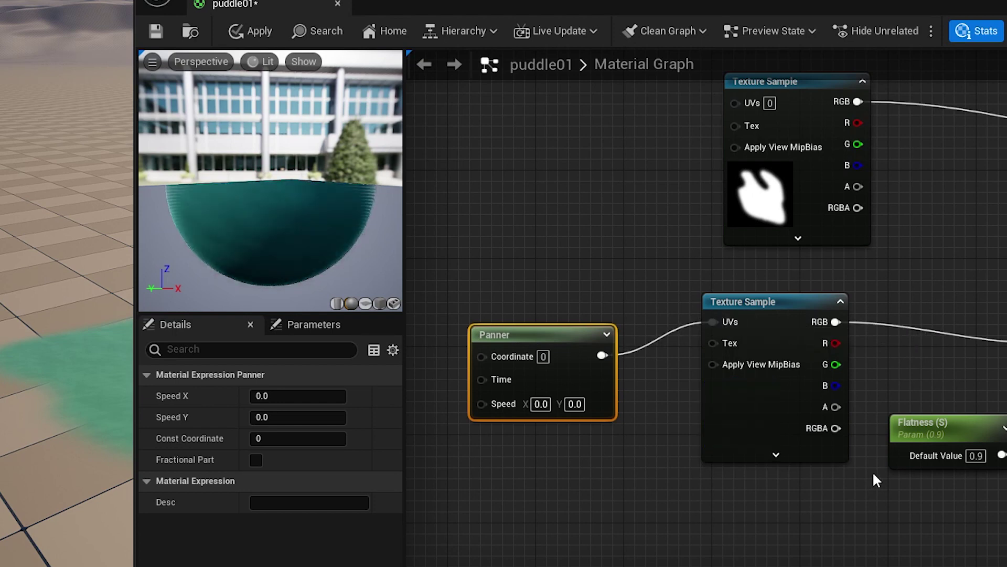
scroll(873, 470, down, 3)
scroll(693, 469, up, 4)
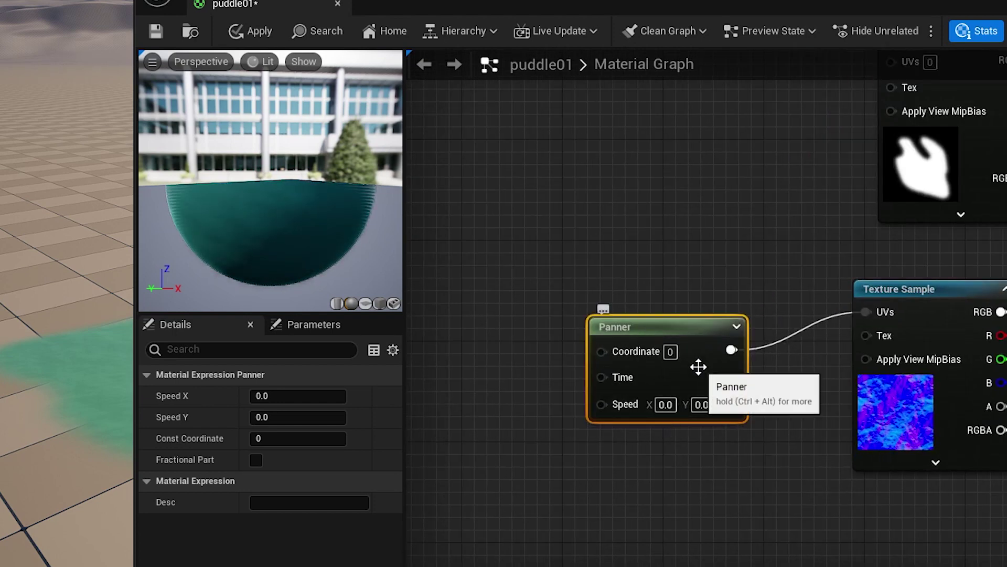
click(253, 31)
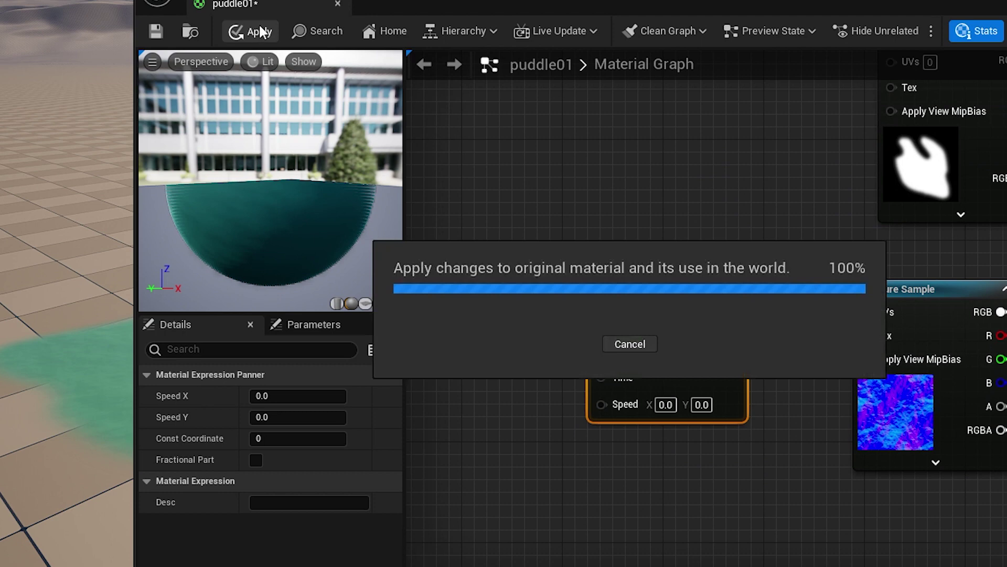
drag(536, 5, 504, 16)
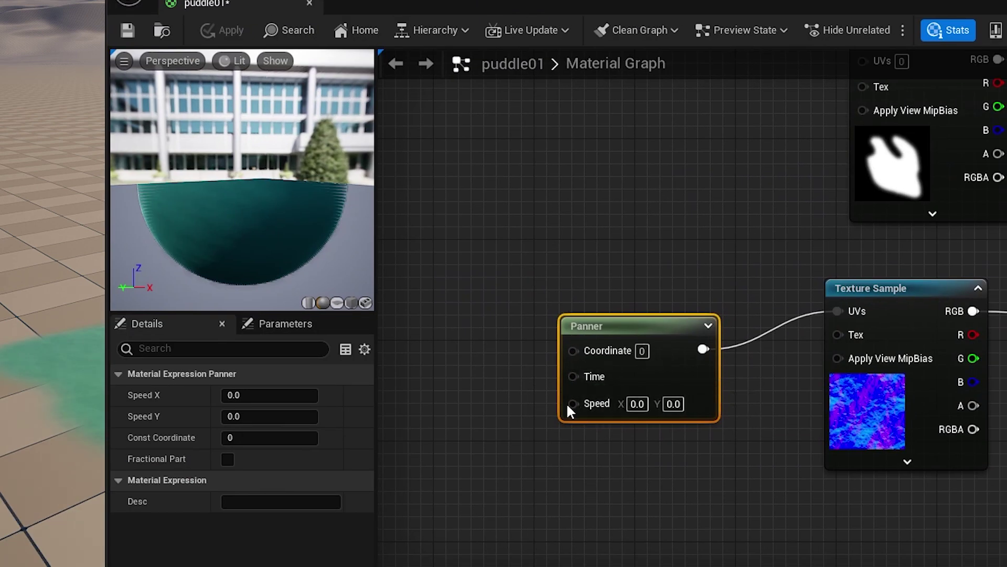
Promote the Panner's Speed input to a parameter named Speed and place its node below and beside the Panner
right_click(512, 461)
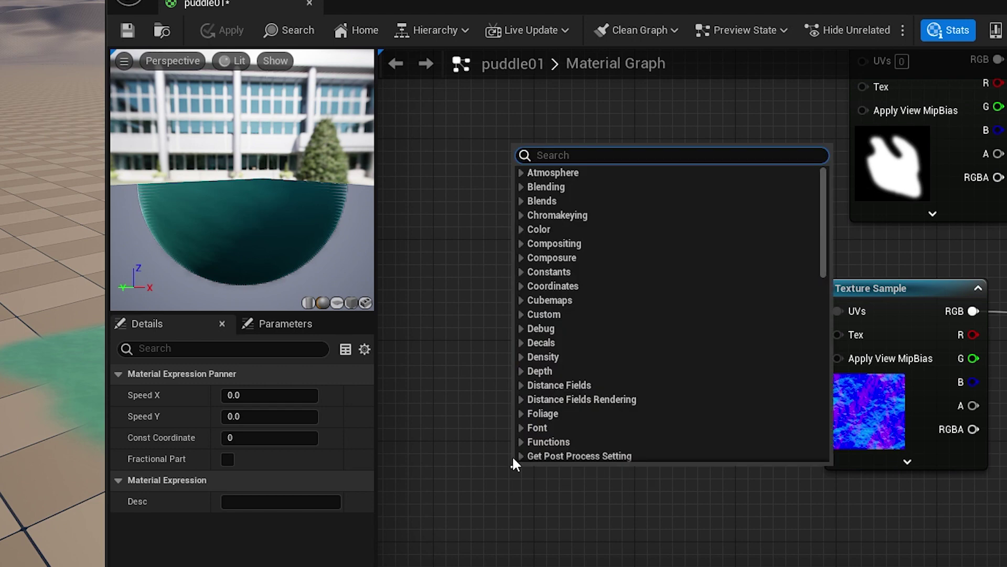
click(535, 452)
right_click(593, 407)
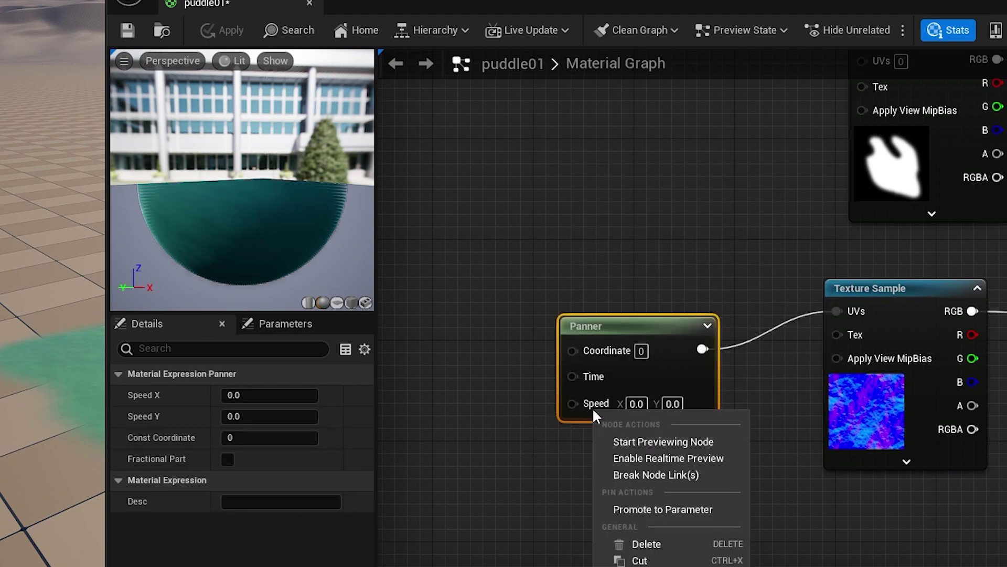
click(677, 510)
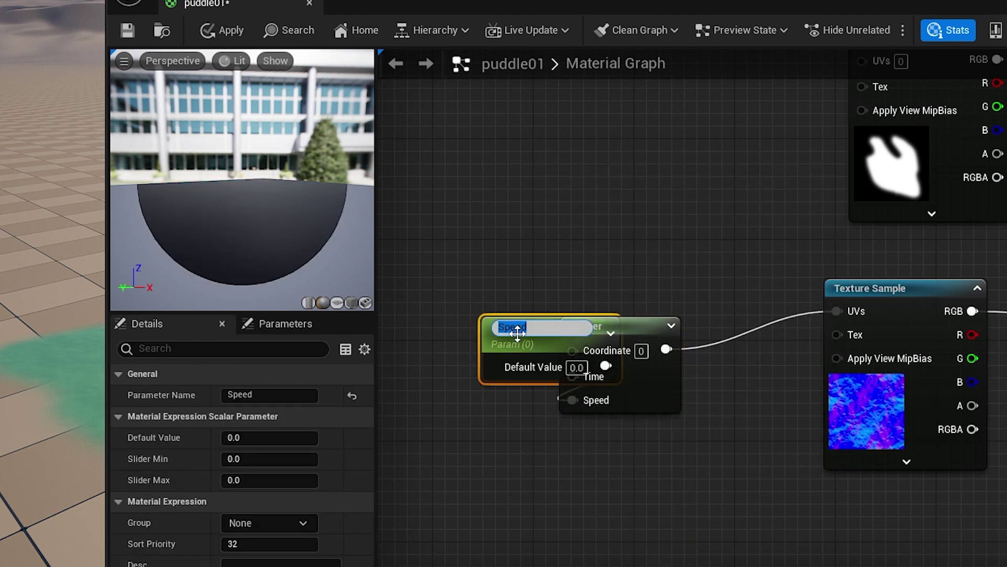
drag(517, 332, 463, 432)
Set the Speed parameter's default value to 0.5 and check the motion on the preview sphere
click(529, 463)
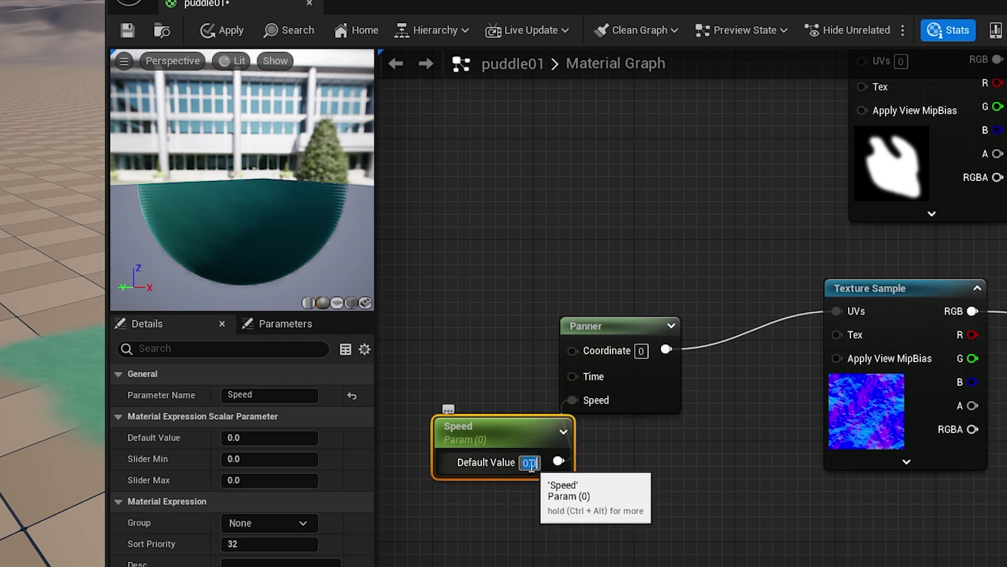
text(.5)
click(723, 523)
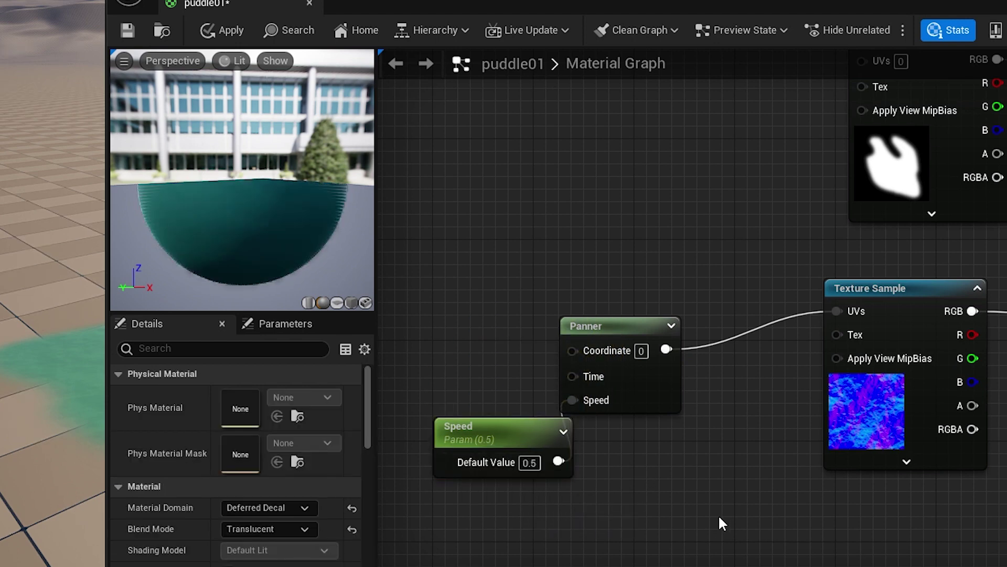
drag(247, 226, 219, 202)
Try slower default values of 0.1 and 0.05 for the Speed parameter
click(529, 464)
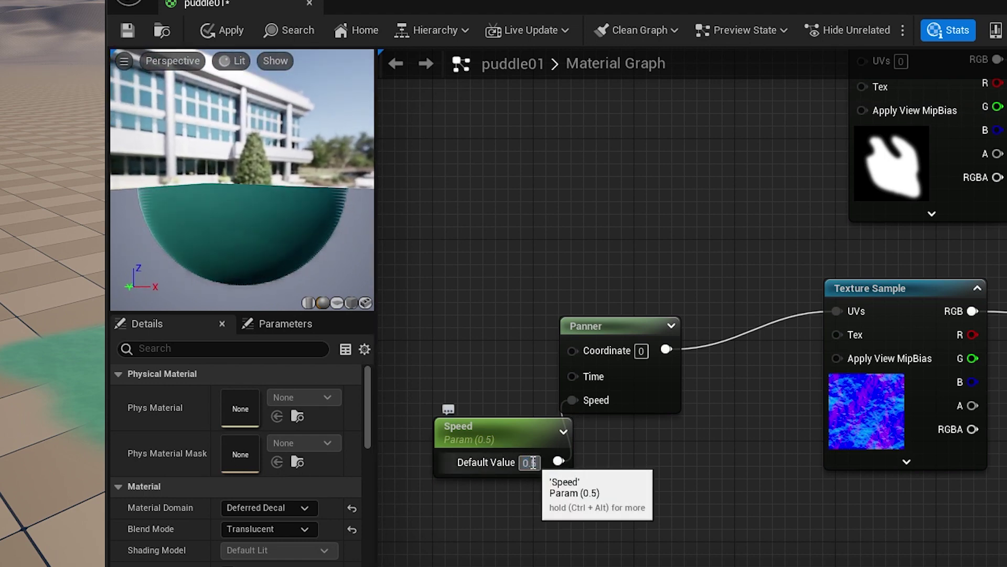
text(0.1)
key(Return)
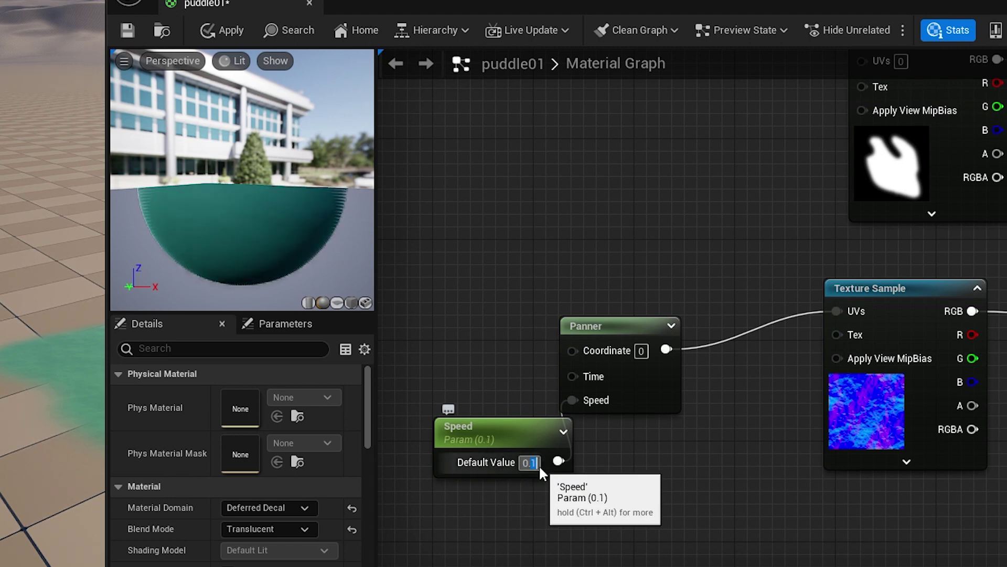
text(0.05)
key(Return)
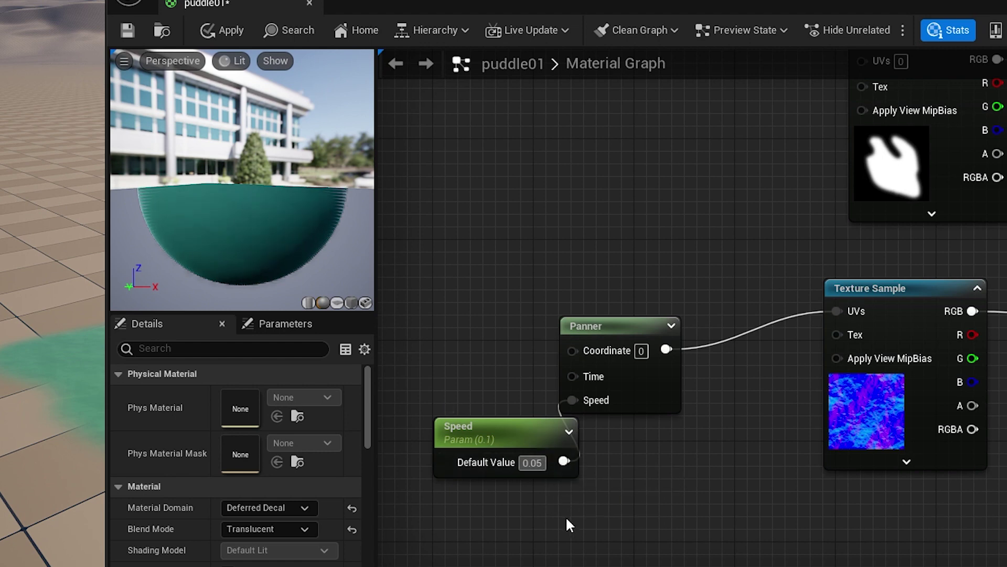
Set the Speed parameter's default value to 0.01, check the preview sphere and apply the material
click(533, 463)
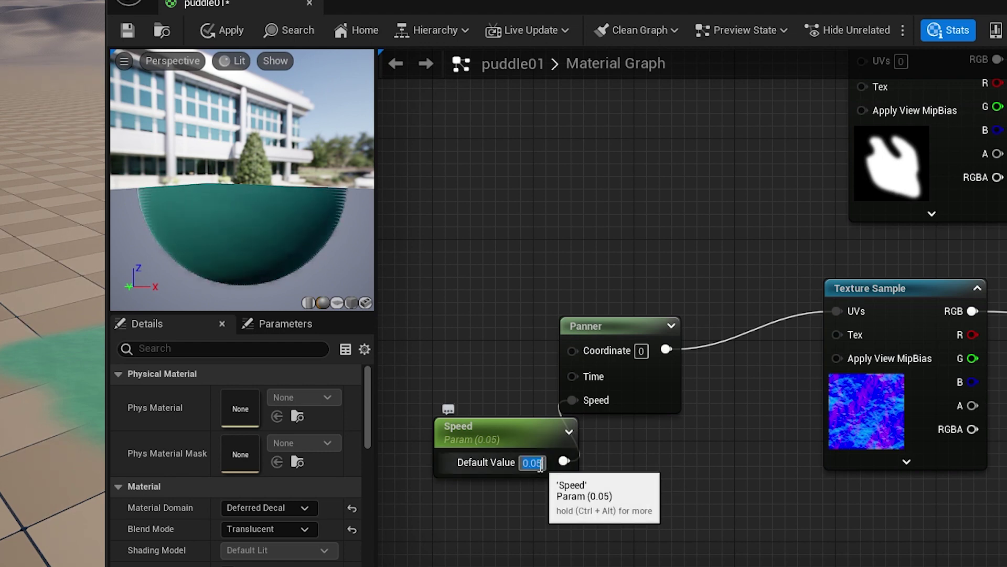
key(Return)
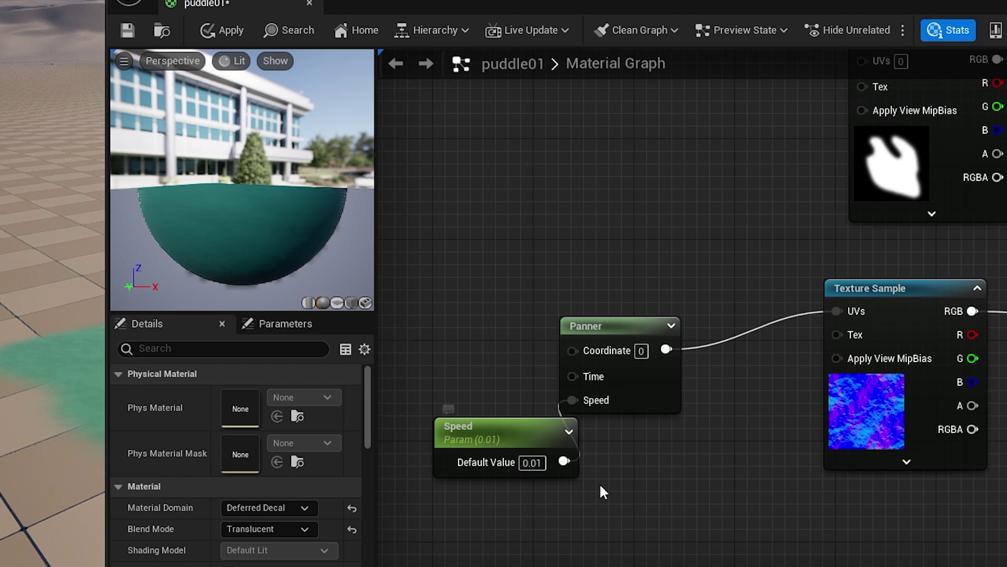
drag(239, 231, 240, 217)
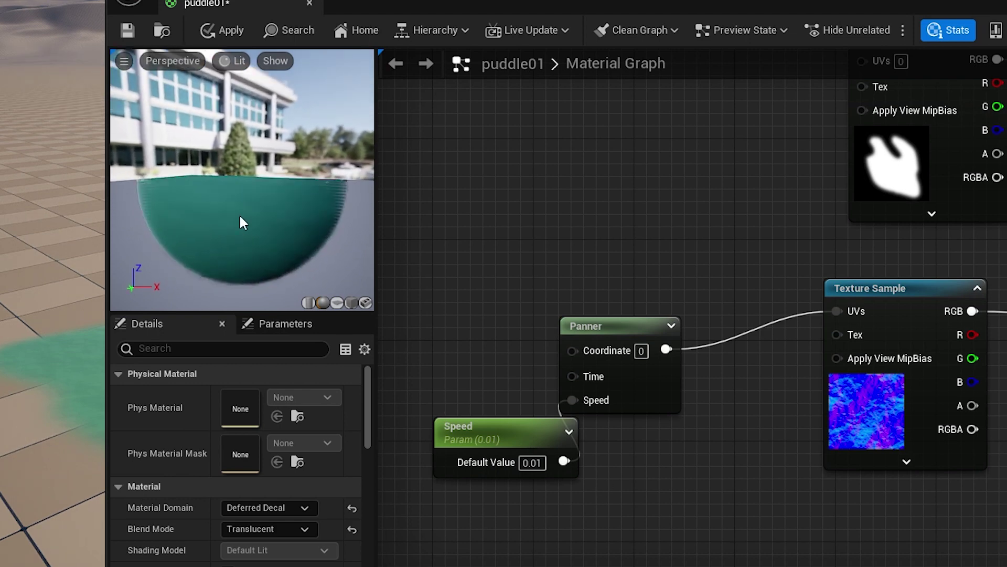
click(231, 29)
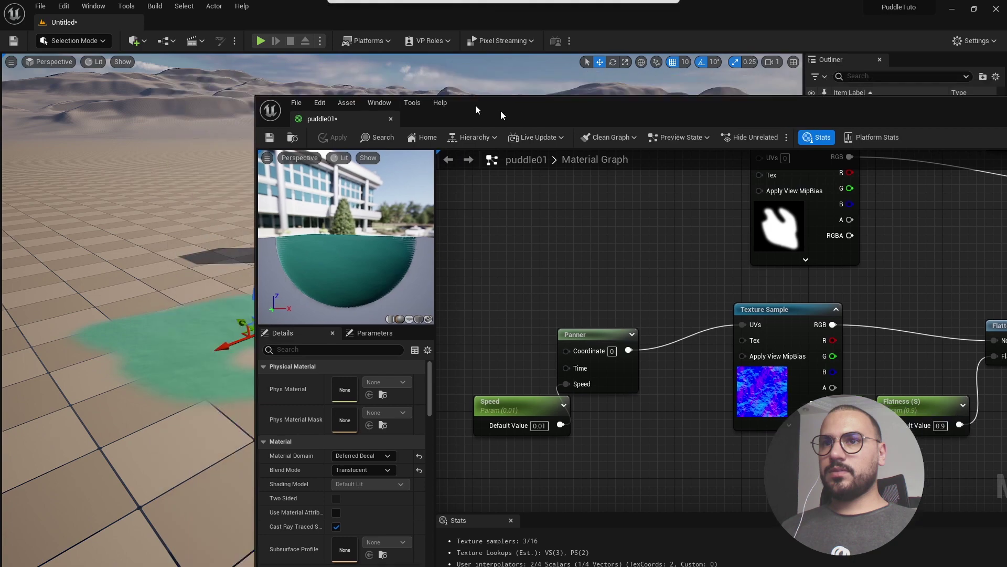
Uncover the level viewport and examine the animated puddle decal up close and from different angles
drag(500, 116, 723, 131)
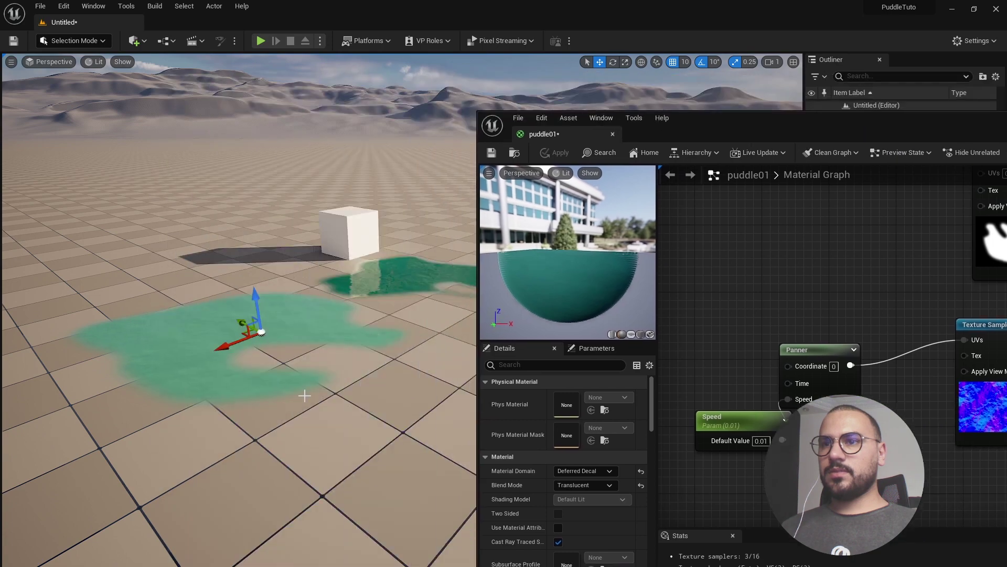
right_drag(303, 393, 393, 399)
scroll(412, 425, up, 4)
middle_drag(393, 399, 399, 431)
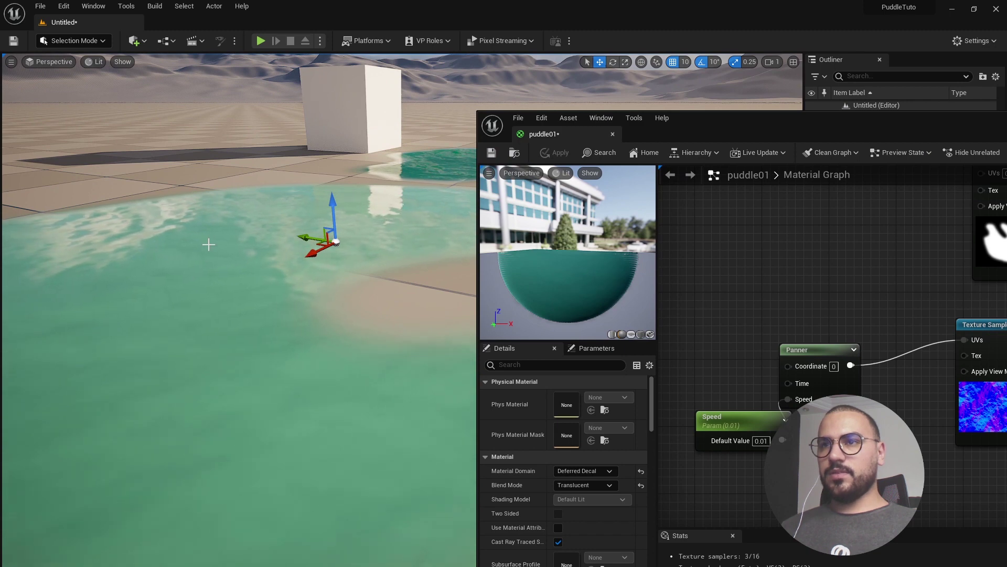
scroll(375, 297, down, 5)
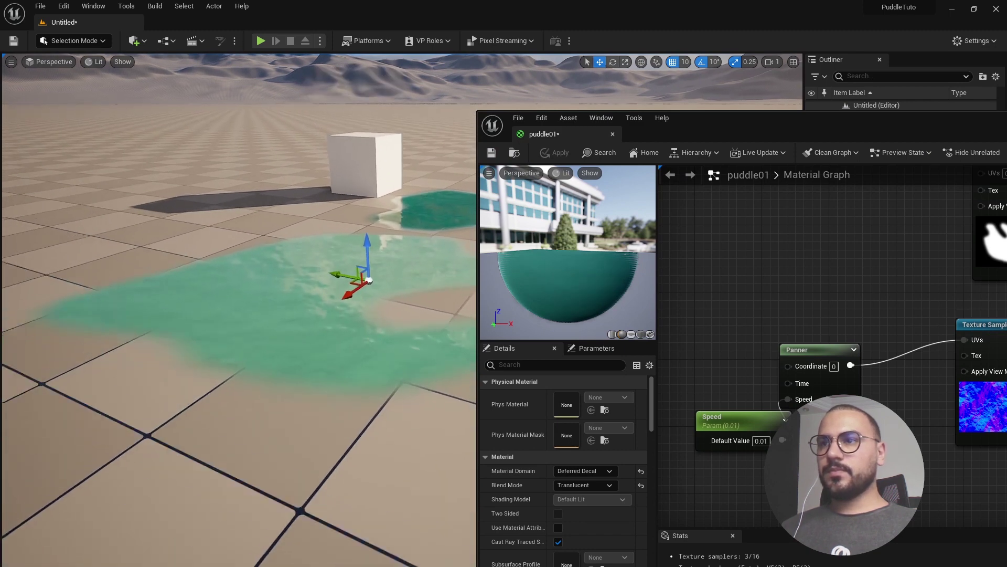
alt+drag(379, 309, 332, 310)
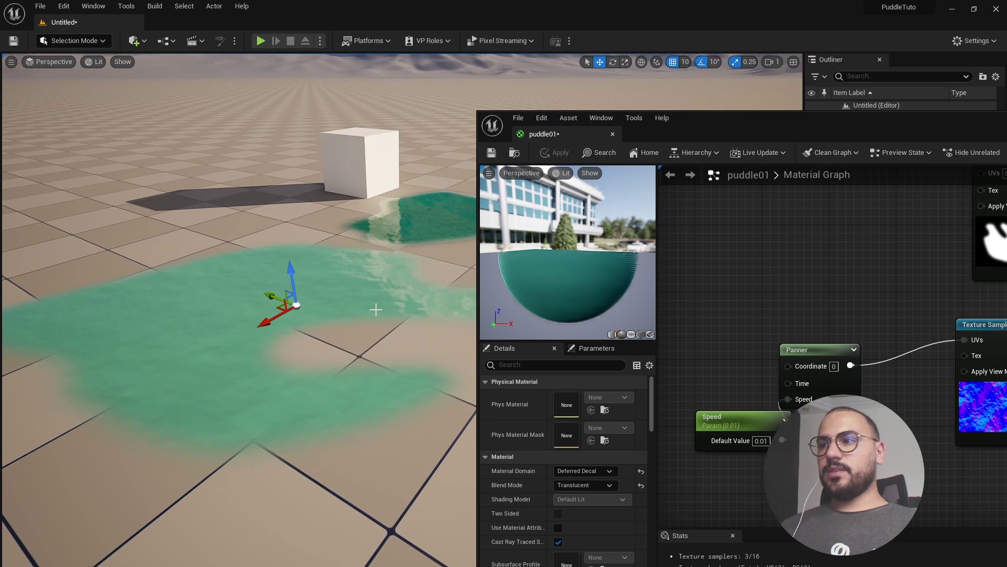
Duplicate the Speed parameter, Panner and normal map Texture Sample nodes and place the copies below the originals
drag(735, 122, 405, 98)
scroll(454, 266, down, 2)
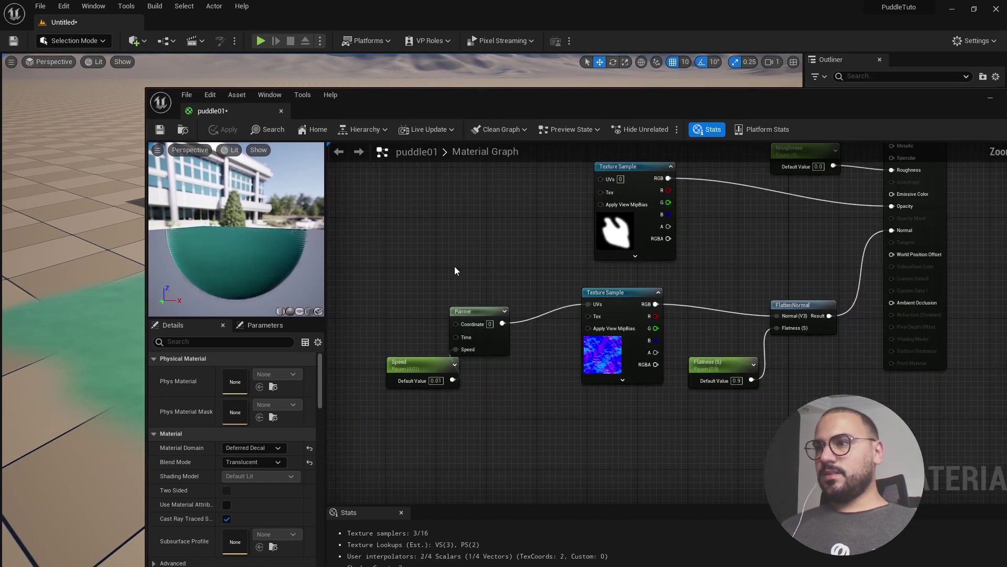
scroll(577, 291, up, 1)
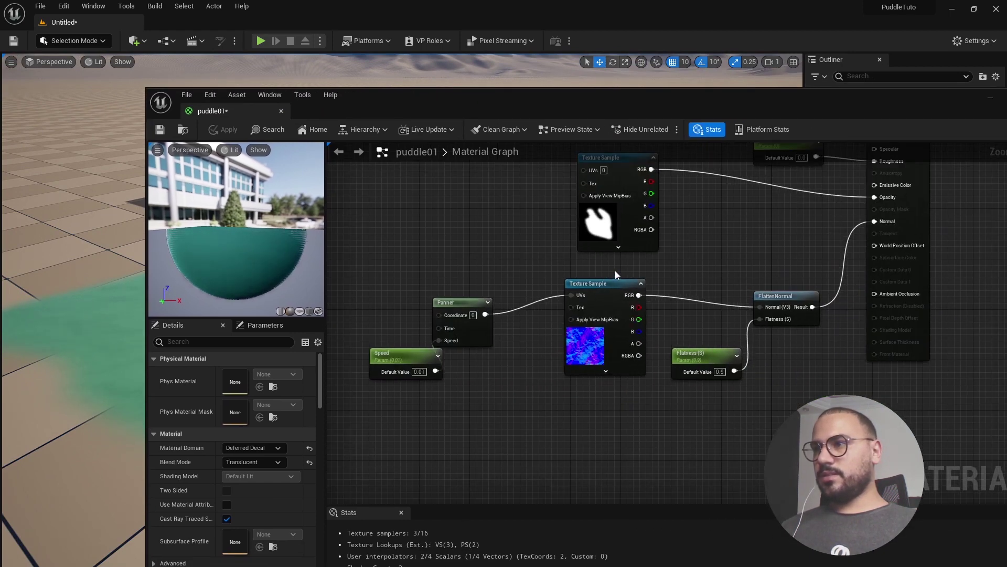
drag(615, 275, 389, 420)
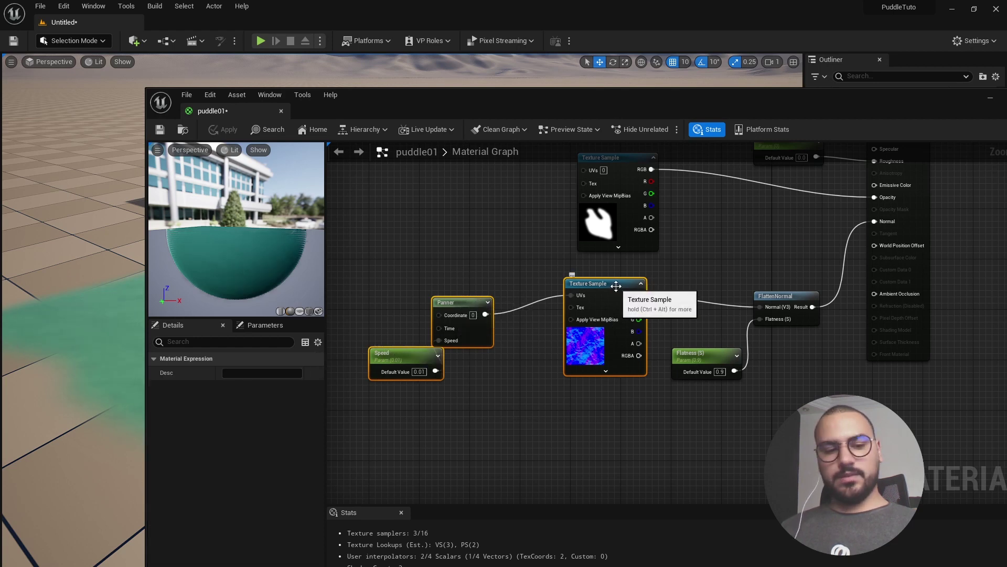
key(ctrl+w)
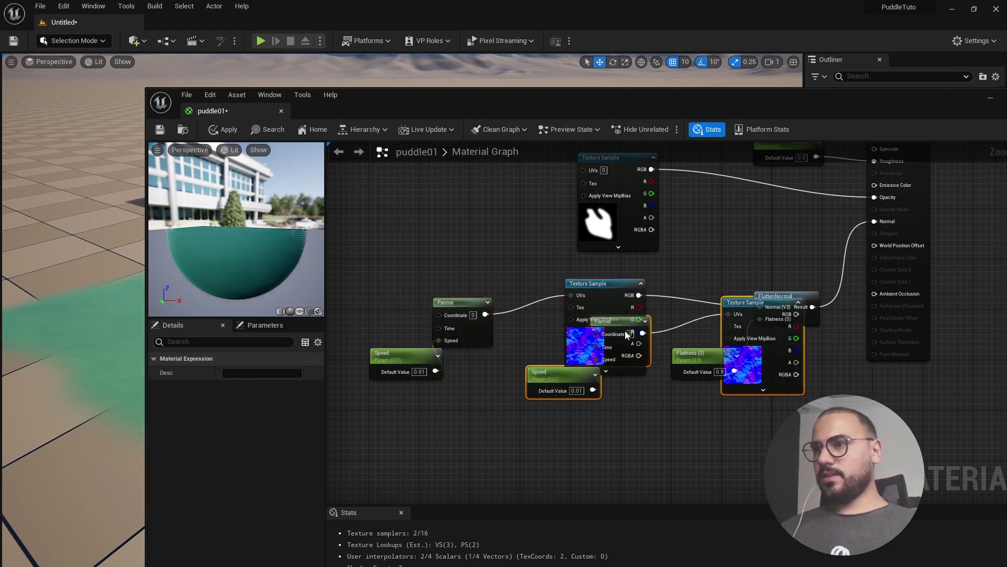
drag(741, 305, 540, 424)
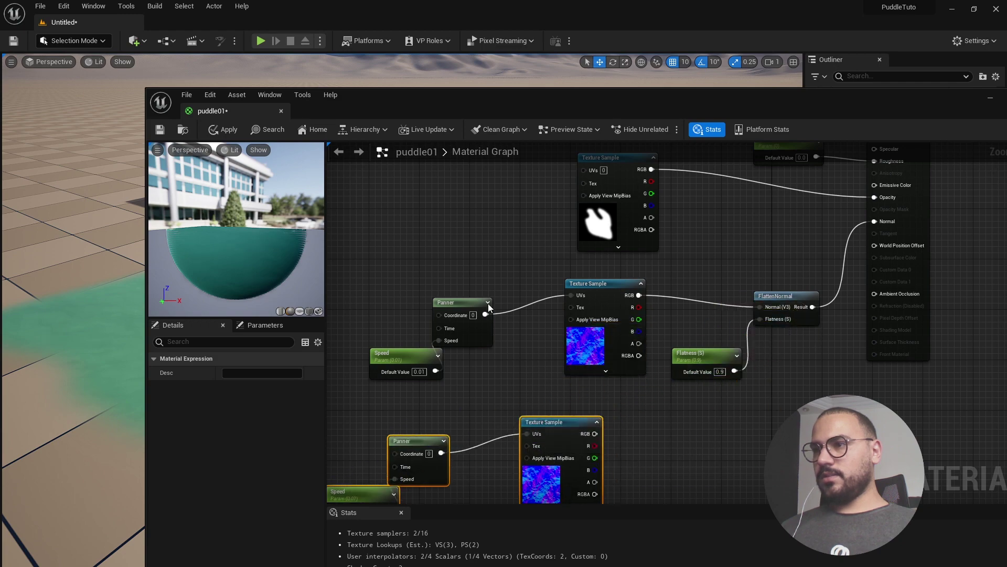
Add a Multiply node to the graph beside the duplicated normal map Texture Sample
scroll(534, 334, down, 3)
scroll(534, 329, up, 2)
right_click(567, 364)
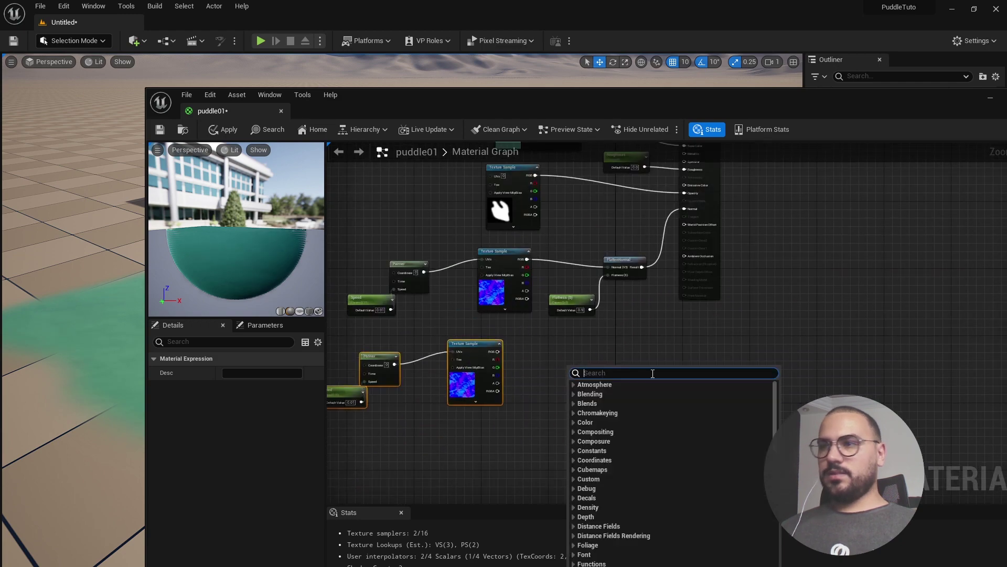
text(add)
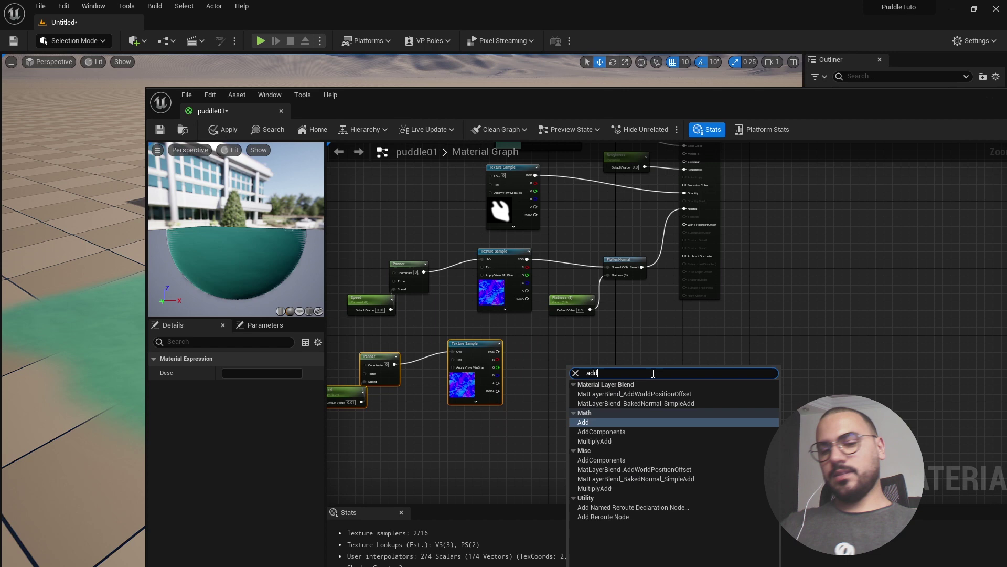
key(BackSpace)
key(BackSpace)
key(BackSpace)
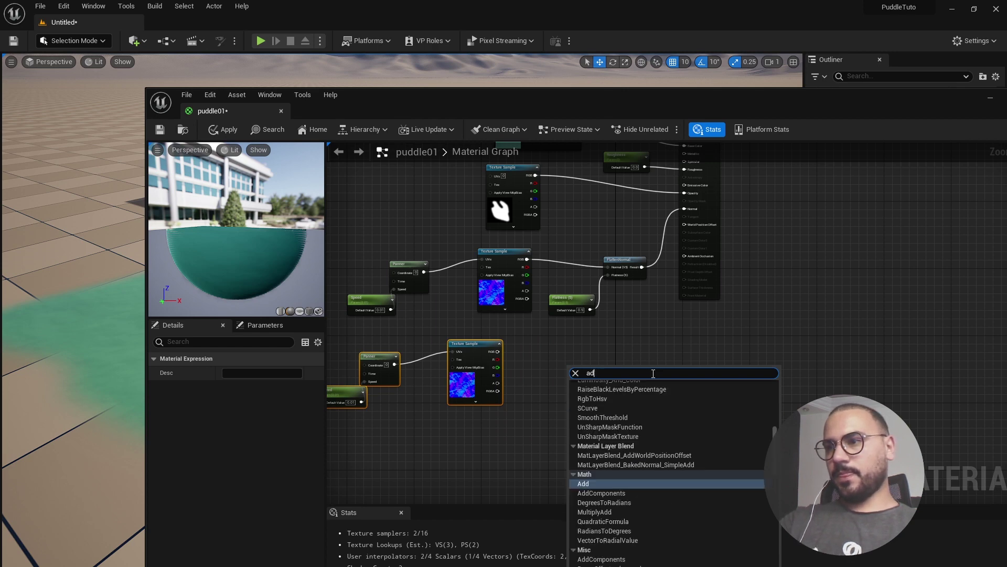
text(mu)
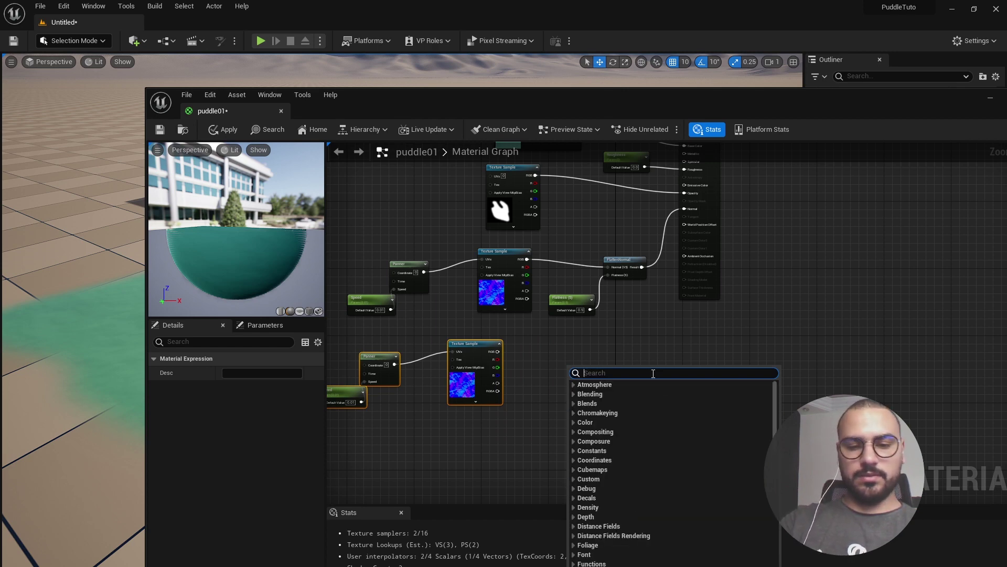
text(lti)
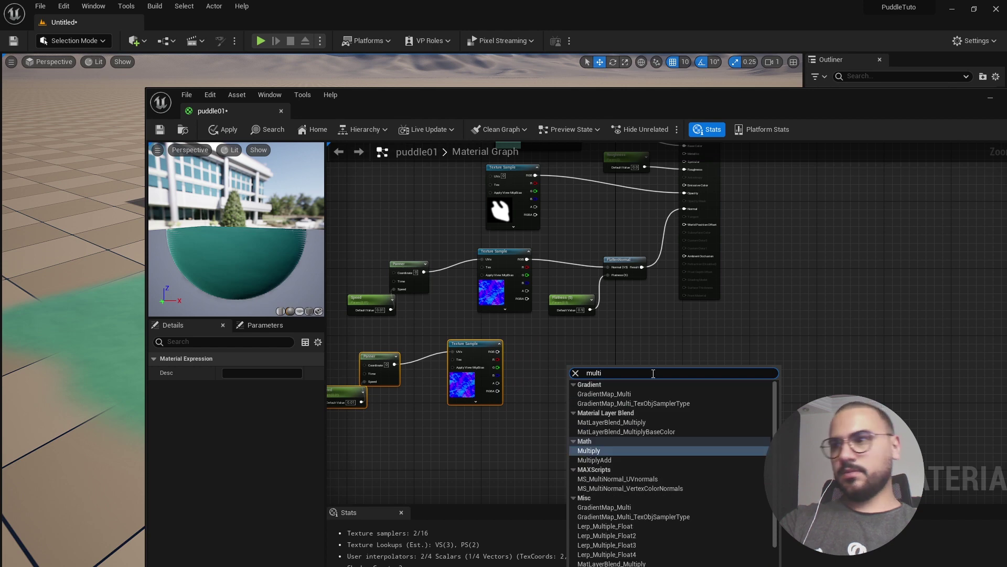
key(Return)
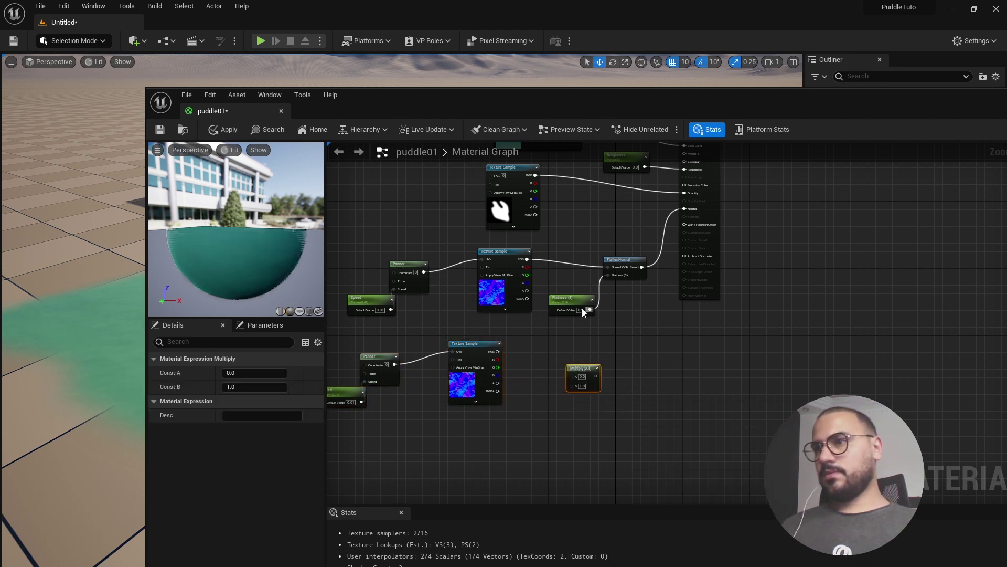
Multiply the RGB outputs of both normal map Texture Samples and feed the result into FlattenNormal's Normal input
scroll(581, 307, up, 2)
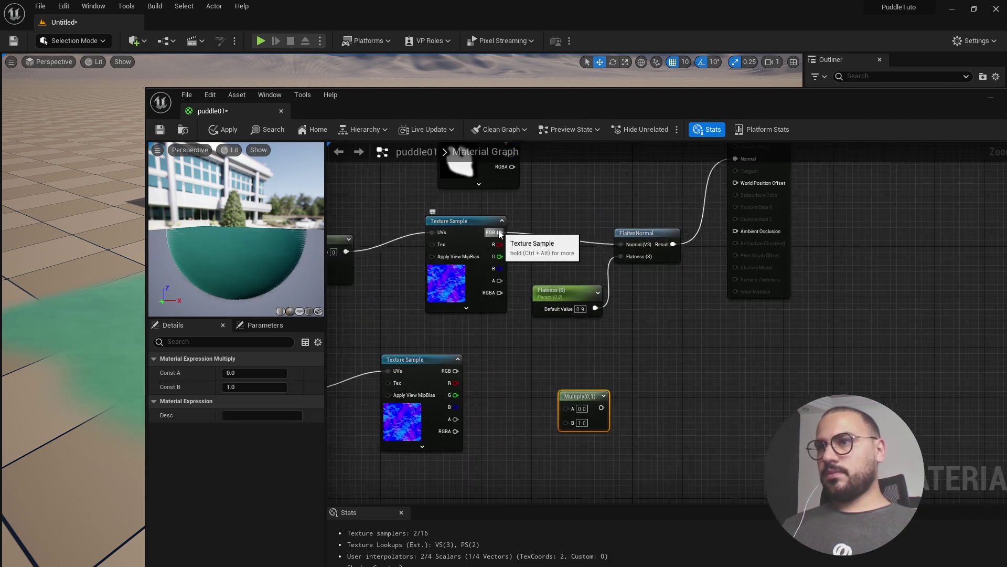
drag(500, 232, 565, 407)
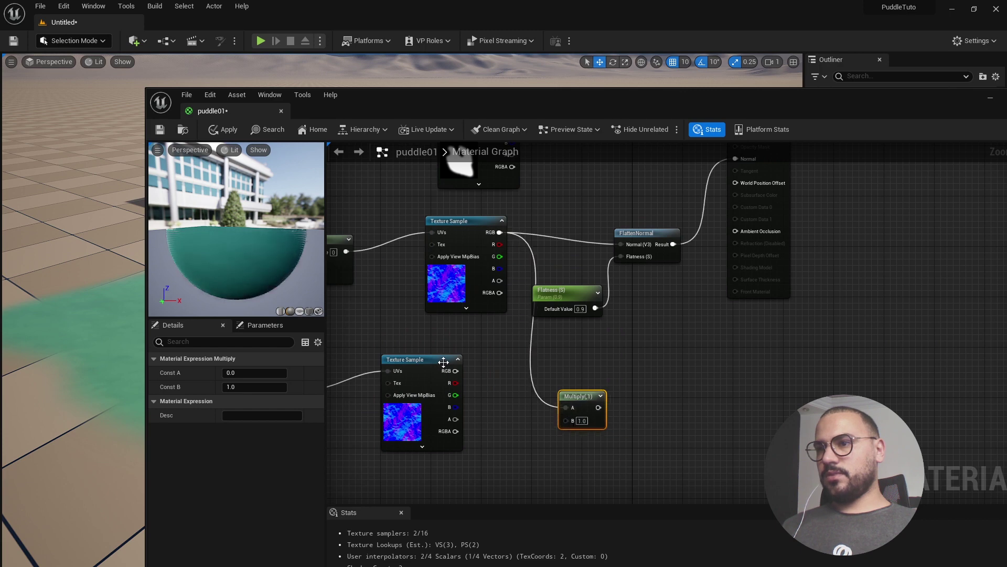
drag(455, 371, 621, 245)
scroll(682, 352, down, 2)
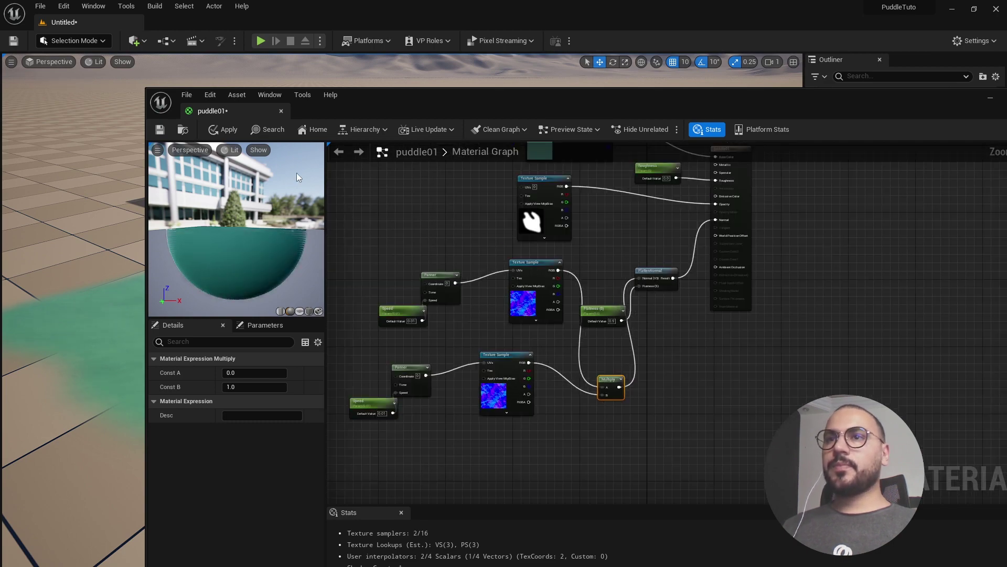
Apply the material with the multiplied normals and view the puddle decal up close in the level
click(222, 134)
drag(397, 101, 585, 126)
scroll(175, 360, up, 3)
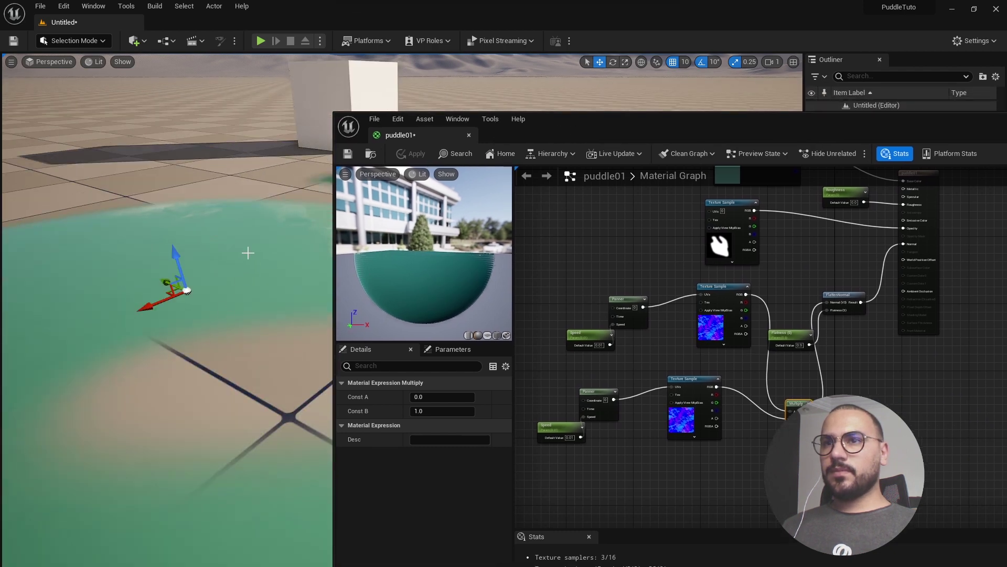
Set the default value of the duplicated Speed parameter feeding the lower Panner to -0.01
scroll(703, 415, up, 1)
scroll(682, 398, down, 1)
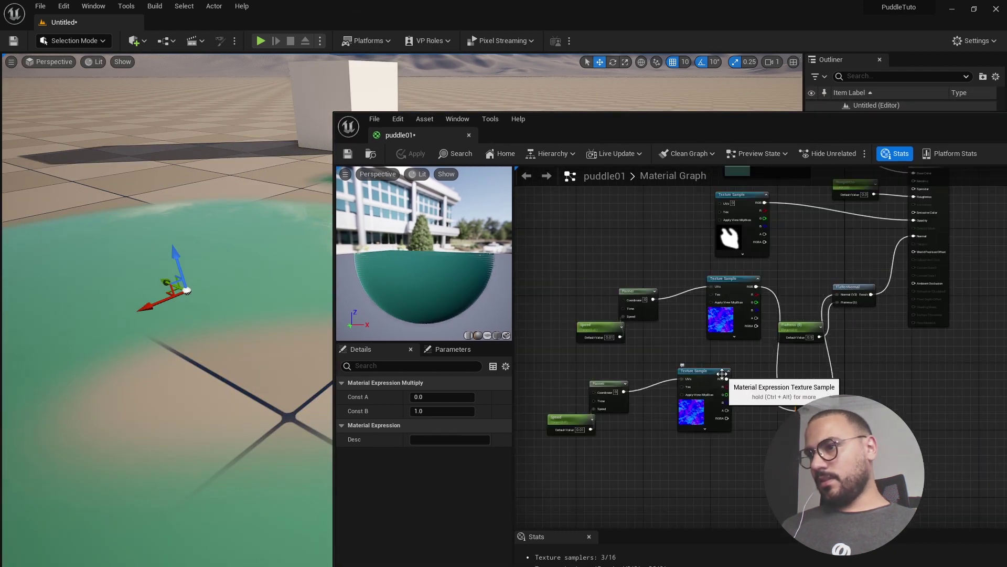
scroll(567, 434, up, 2)
scroll(567, 434, up, 1)
scroll(567, 435, down, 1)
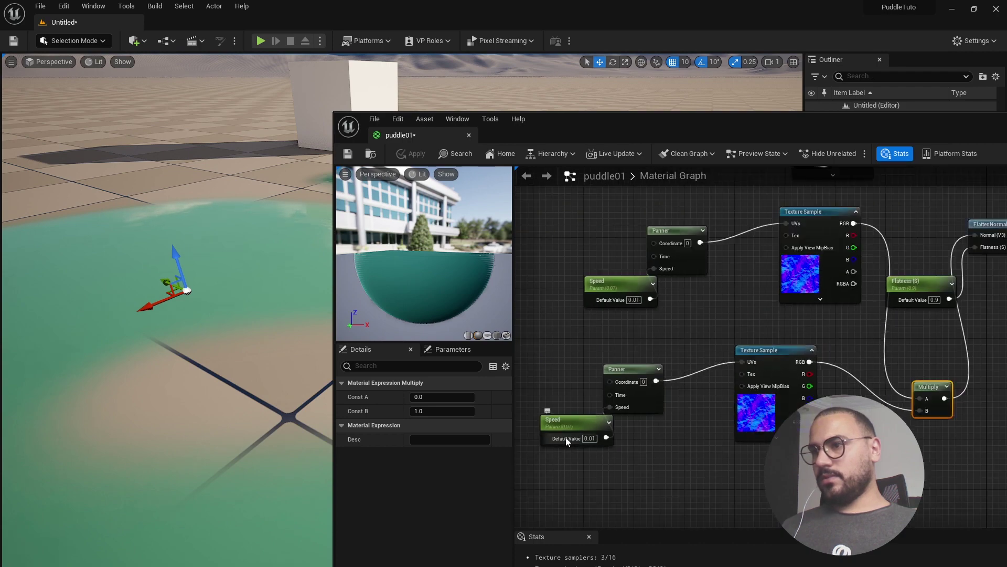
scroll(569, 440, up, 2)
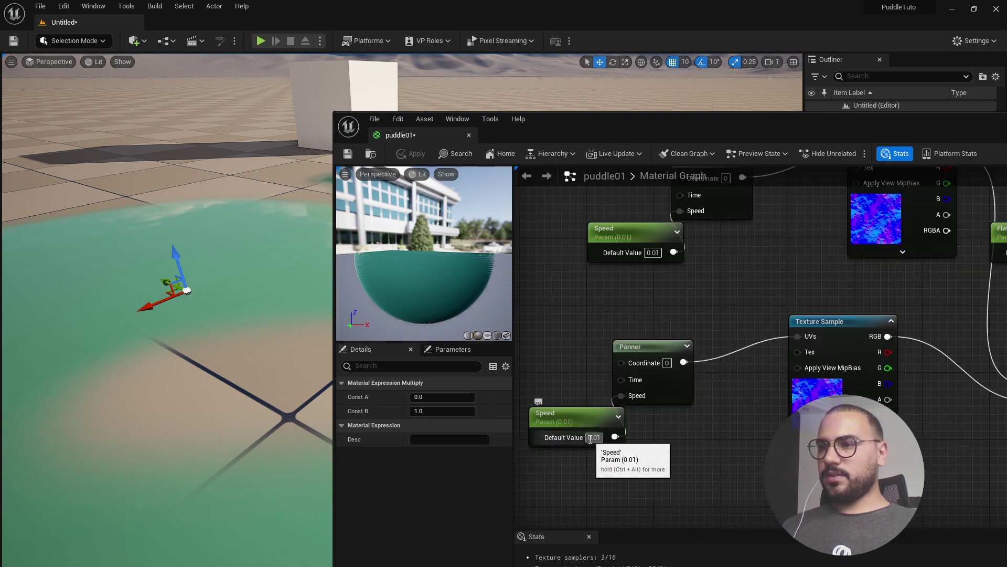
text(-)
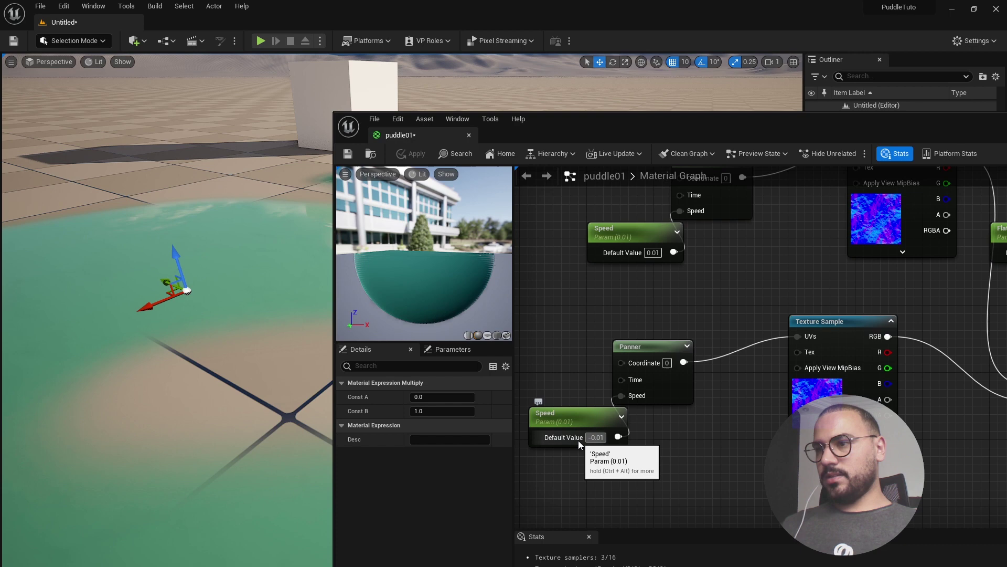
click(659, 474)
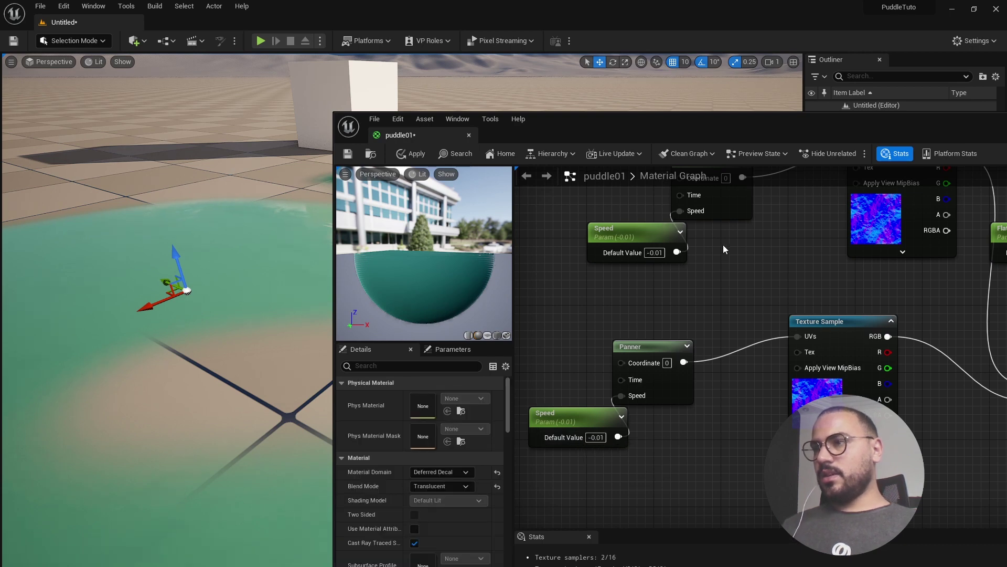
Move both Speed parameter nodes further away from their Panner nodes to tidy the graph
scroll(709, 262, down, 3)
scroll(693, 288, up, 3)
click(616, 231)
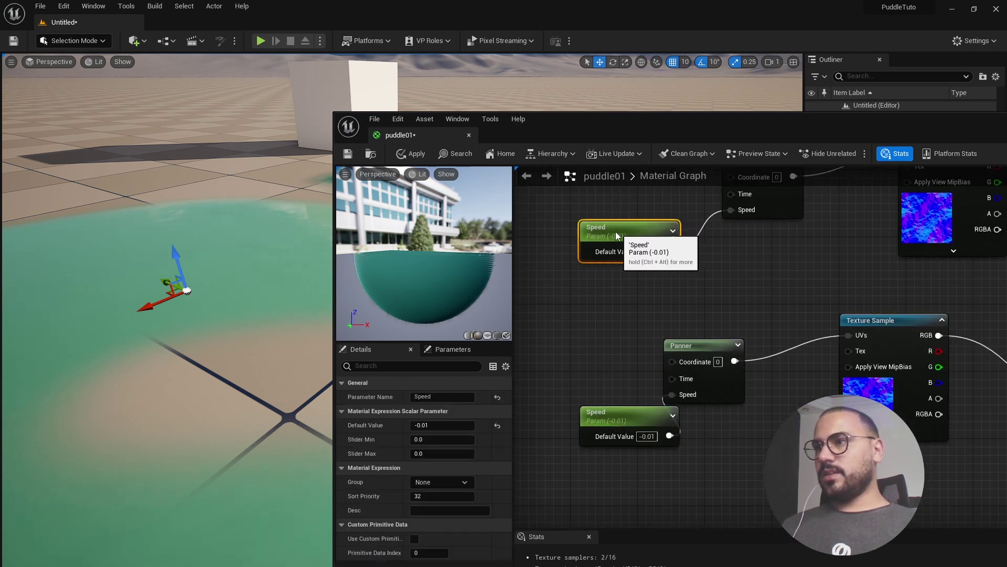
drag(615, 231, 599, 232)
drag(632, 416, 598, 383)
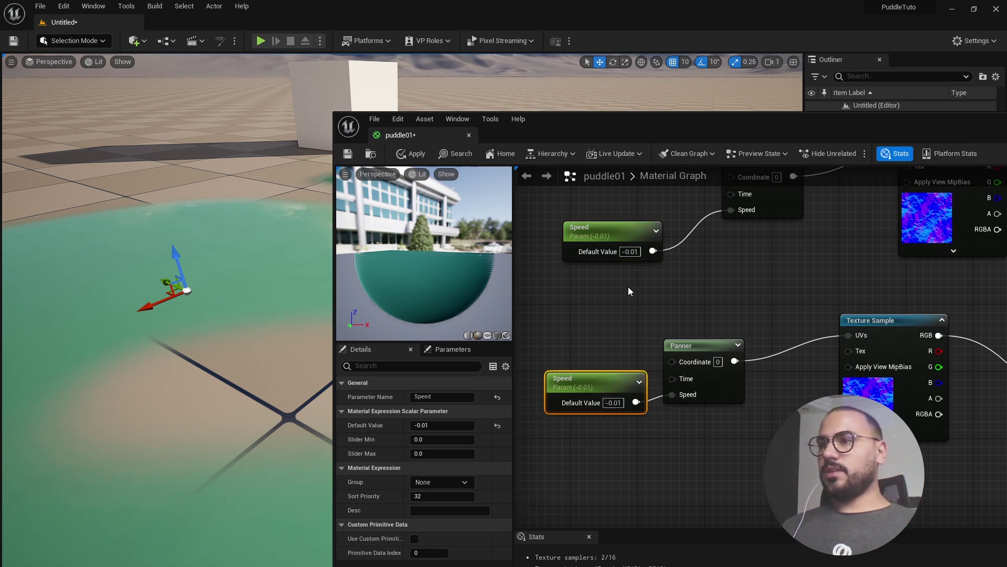
drag(630, 236, 622, 235)
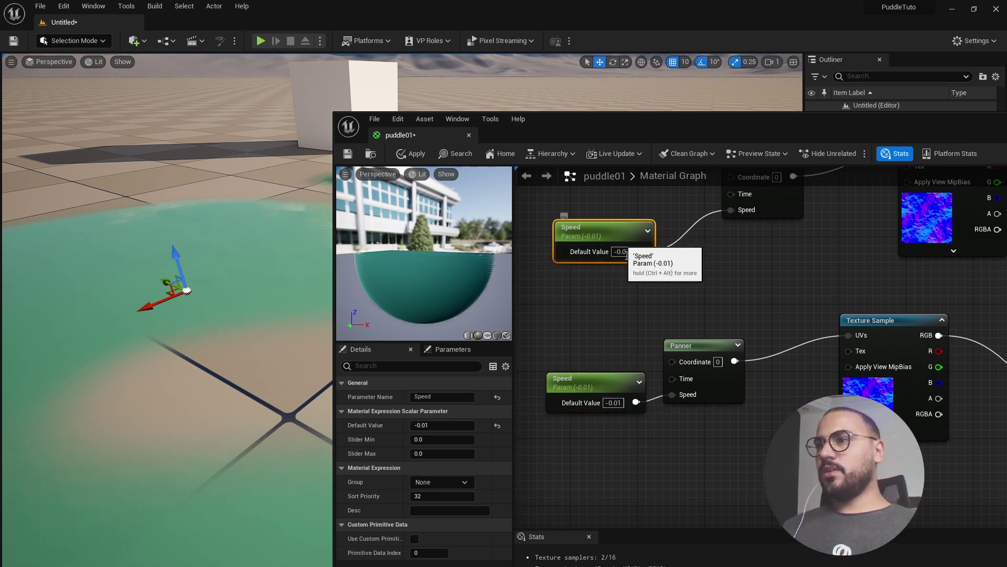
click(656, 402)
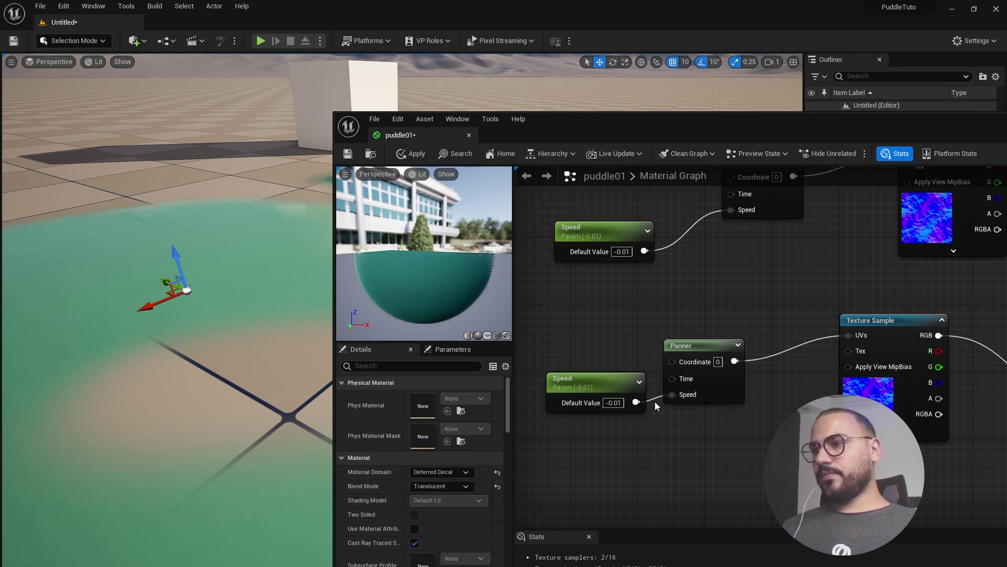
Replace the lower Speed node with a new parameter promoted from the lower Panner's Speed input, with default value 0.01
click(604, 379)
key(Delete)
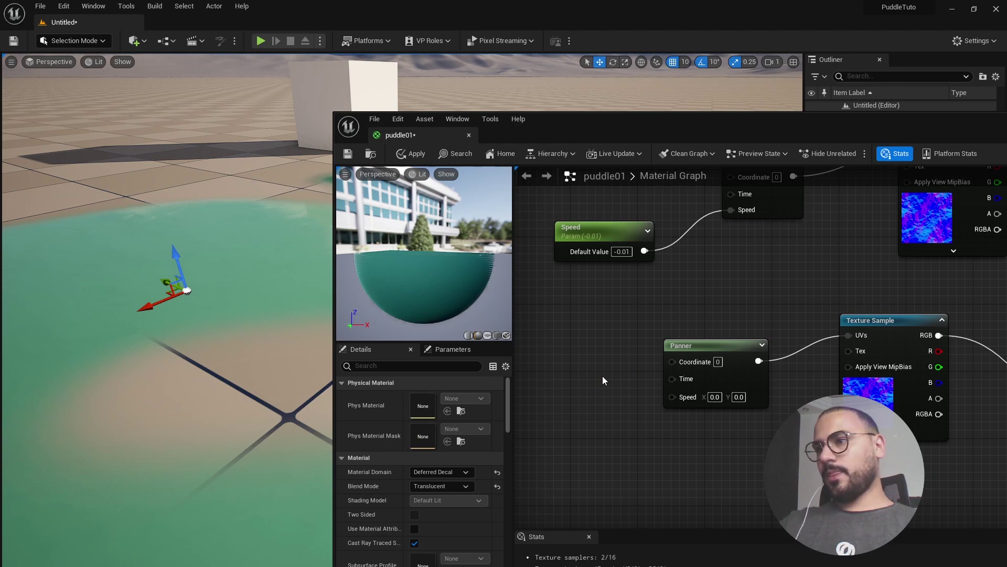
right_click(687, 397)
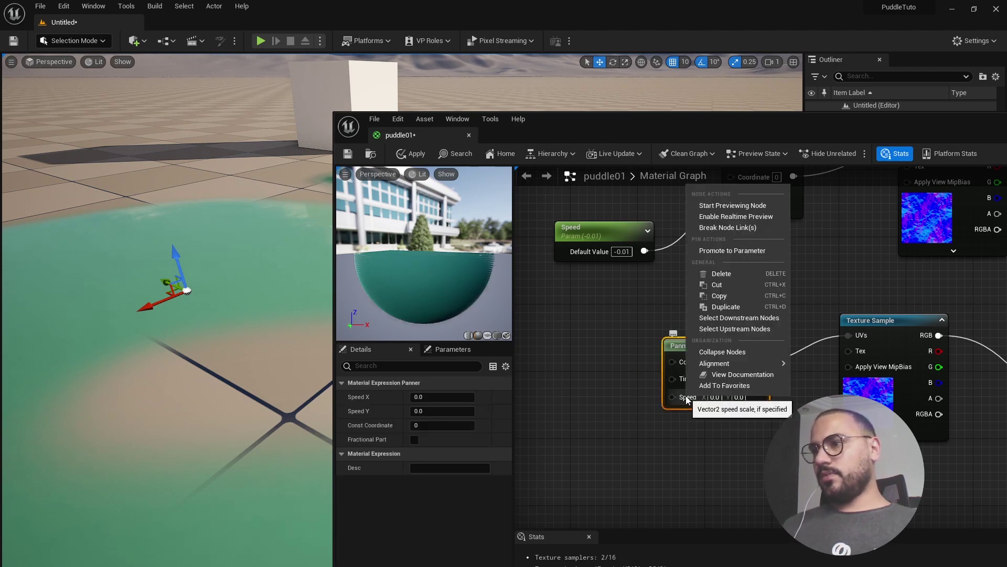
click(755, 251)
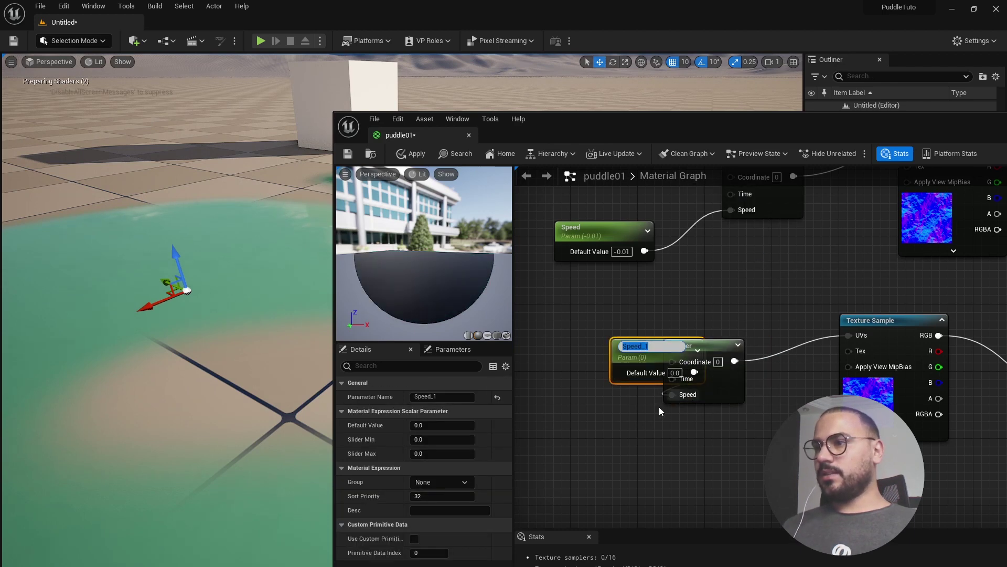
drag(625, 354, 562, 388)
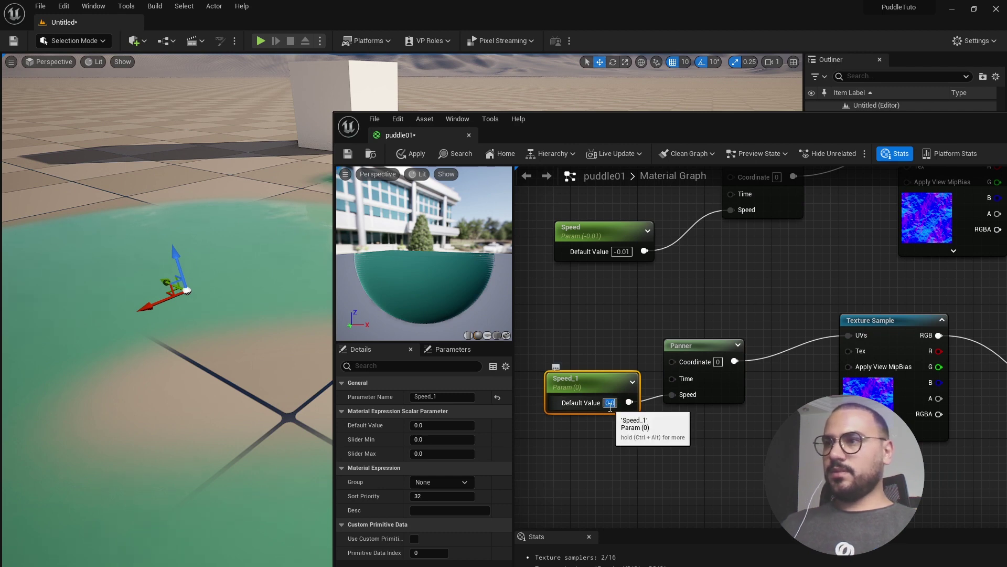
click(623, 461)
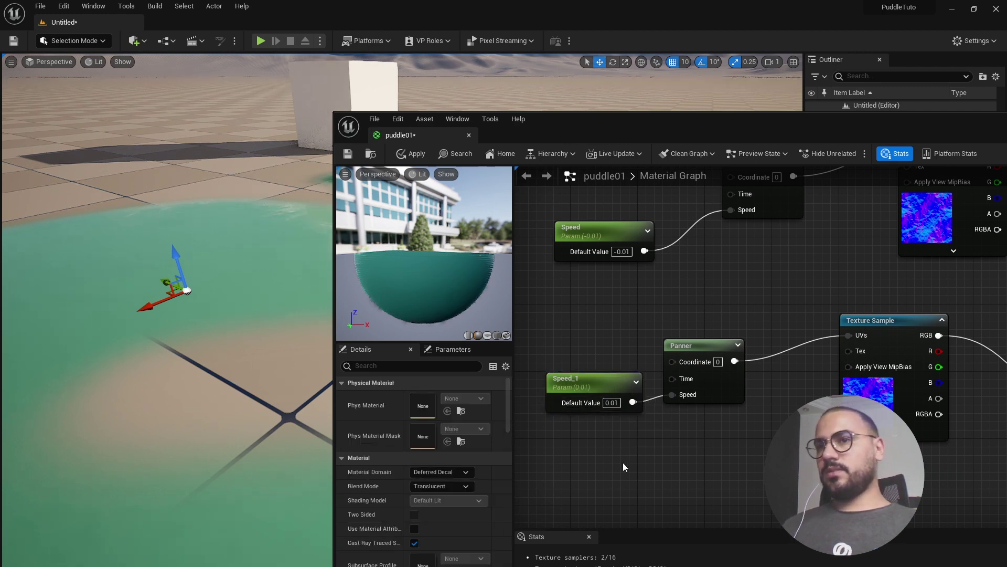
Apply the material with the opposing panner speeds and inspect the puddle decal's reflections in the level
click(407, 160)
scroll(231, 210, down, 5)
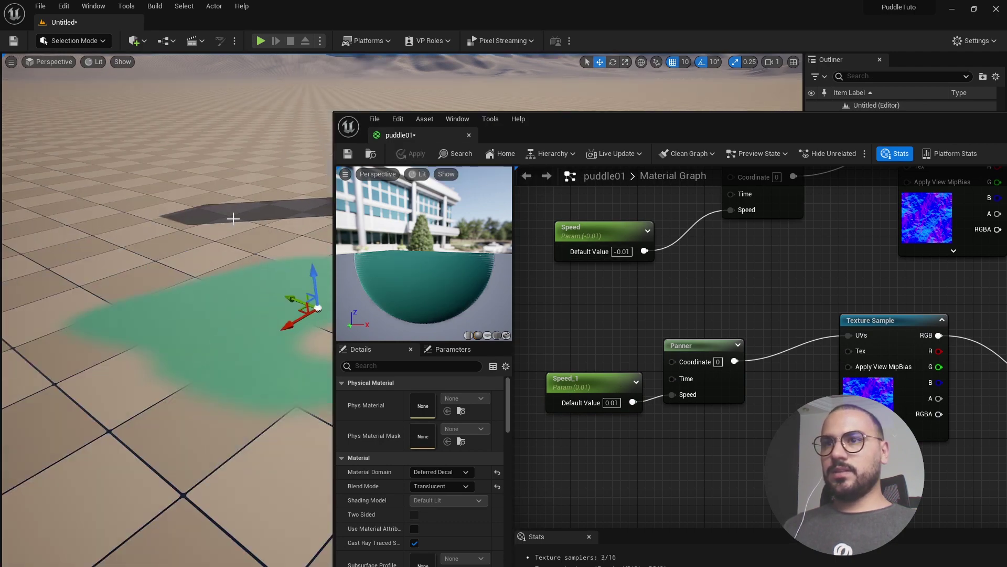
drag(449, 136, 672, 165)
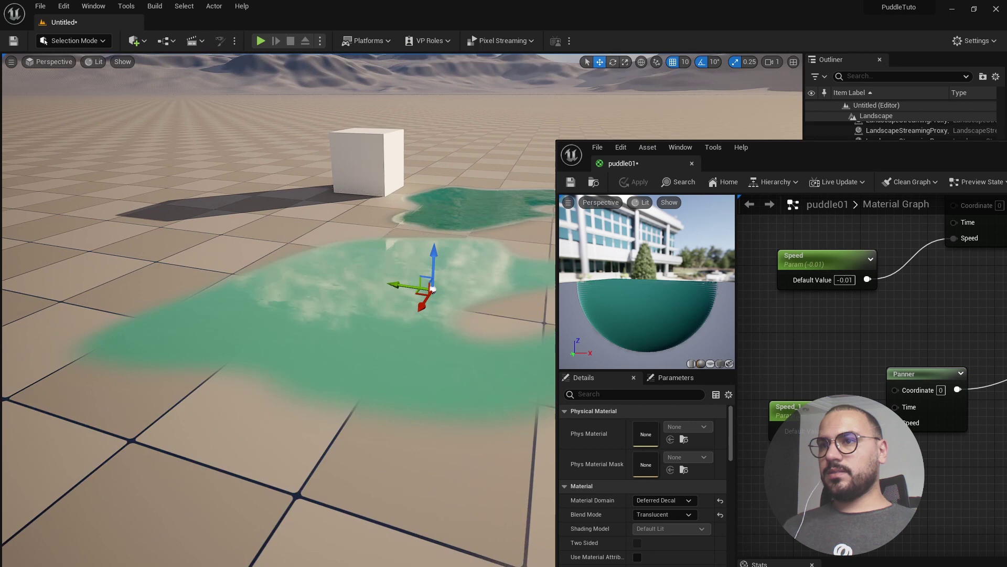
alt+drag(366, 320, 296, 287)
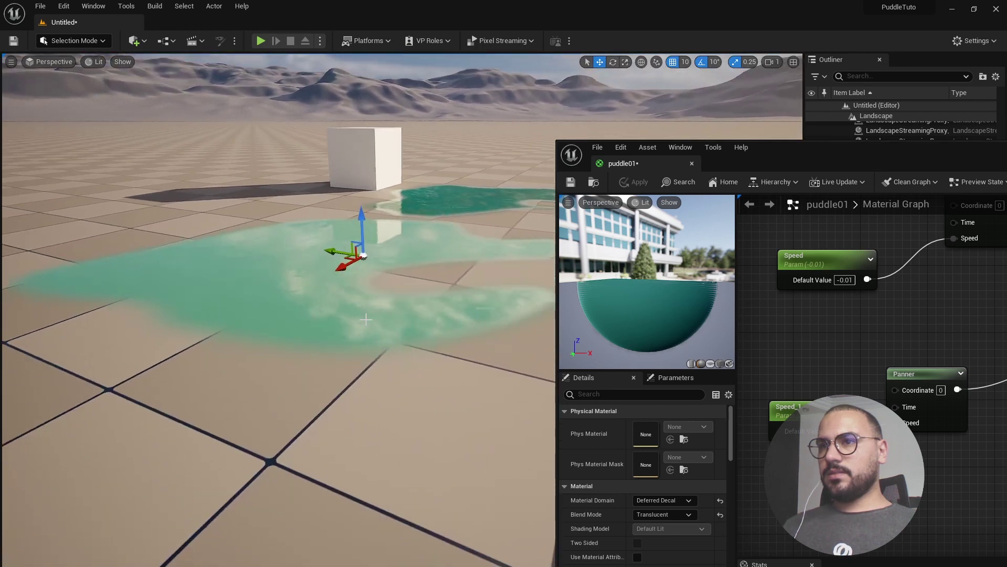
scroll(366, 311, up, 3)
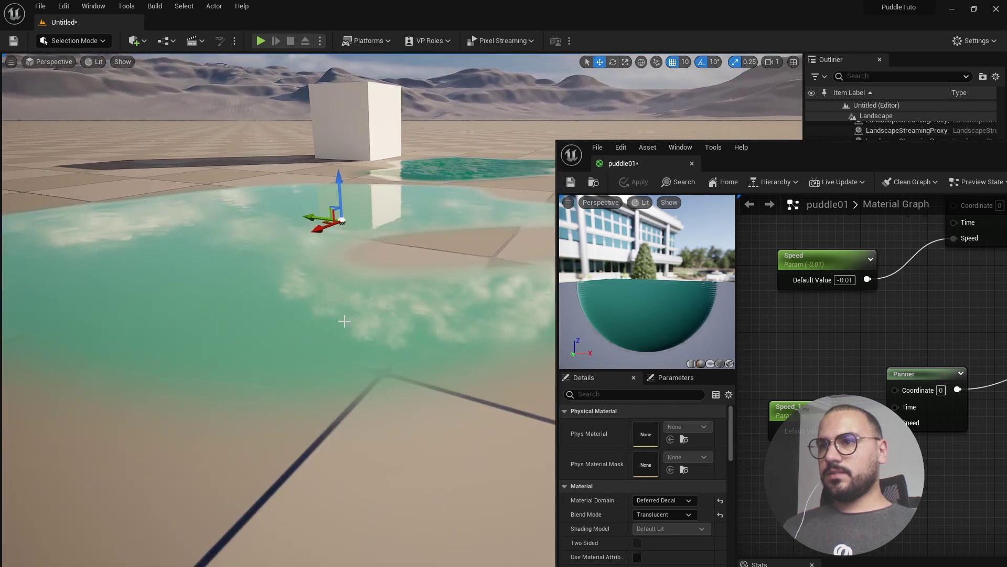
right_drag(278, 288, 279, 288)
Create an Add node in the material graph and place it below the Flatness parameter
drag(846, 162, 342, 150)
scroll(658, 412, down, 1)
scroll(812, 384, up, 2)
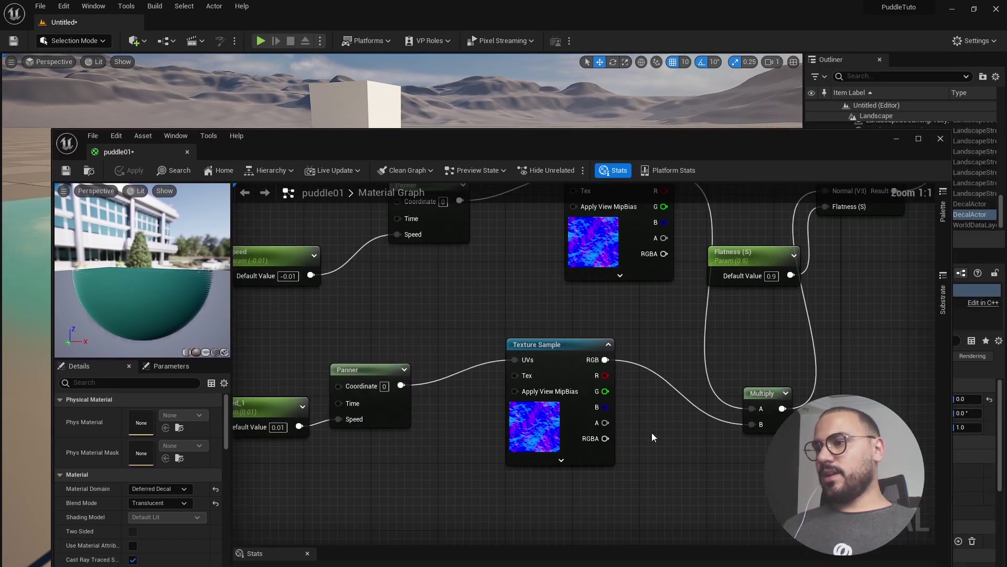
scroll(608, 445, down, 3)
scroll(743, 439, up, 3)
right_click(781, 434)
text(add)
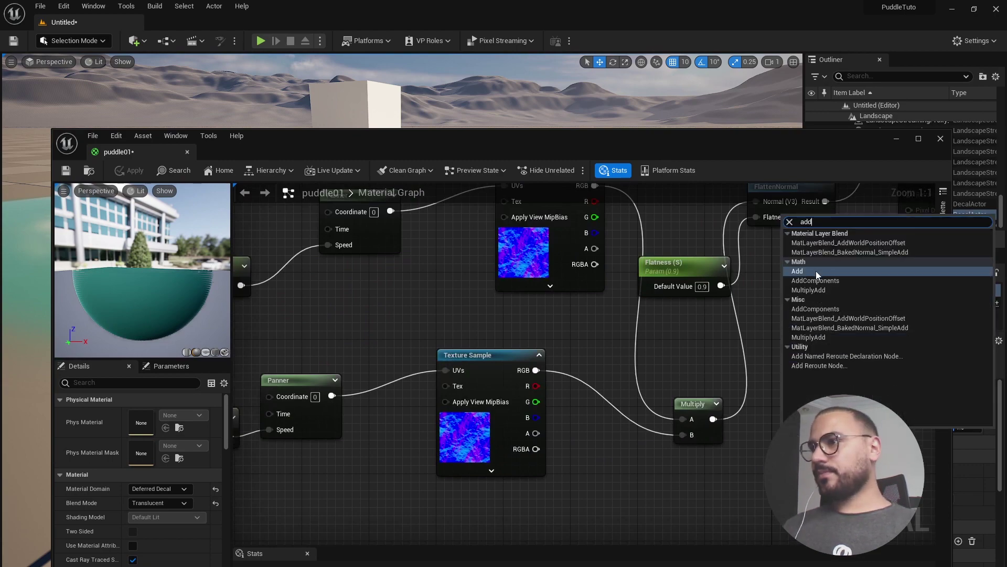
click(817, 271)
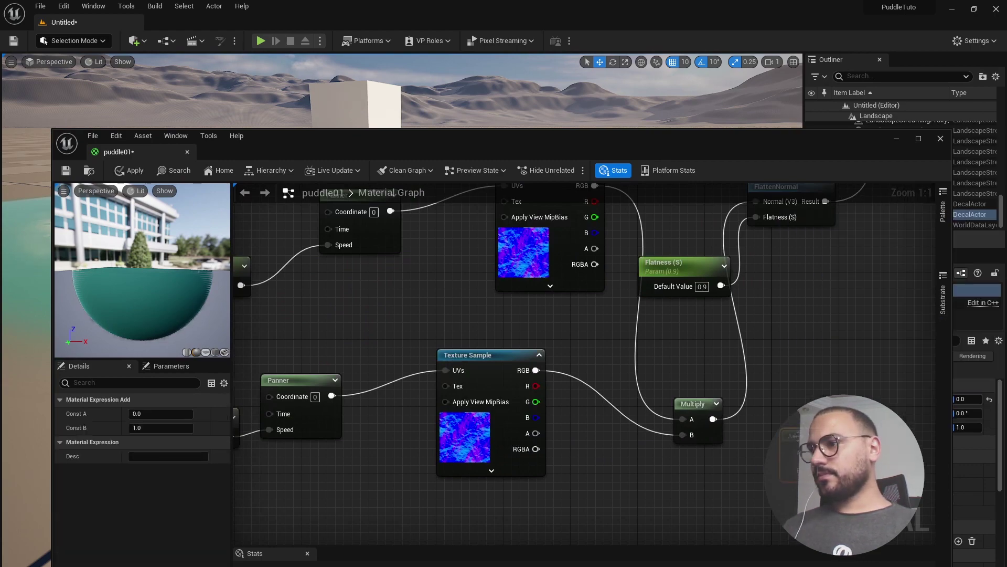
drag(795, 434, 670, 312)
Connect the RGB outputs of both normal map Texture Samples to the Add node's A and B inputs
scroll(568, 366, down, 2)
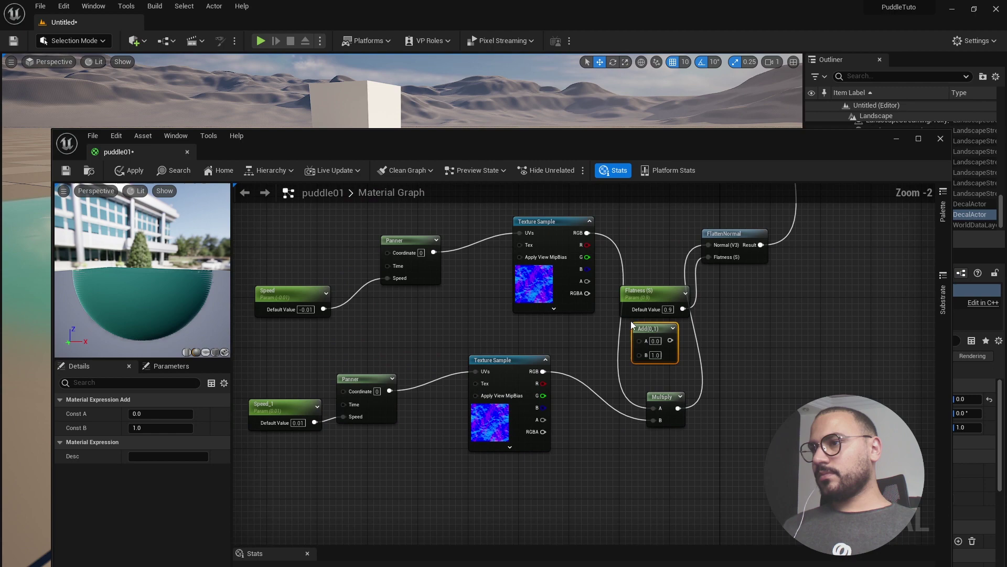
scroll(631, 310, up, 2)
drag(572, 207, 641, 351)
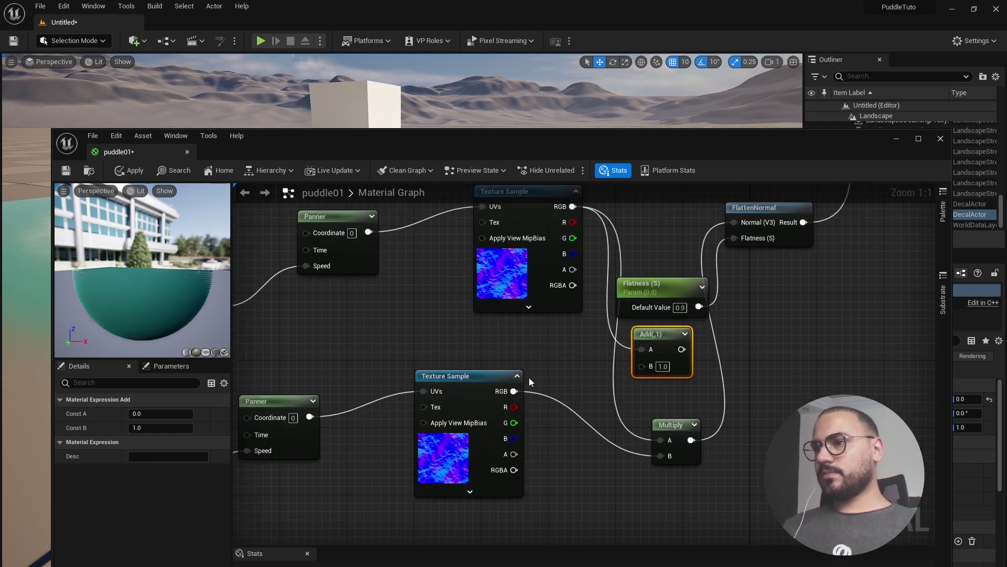
drag(514, 391, 643, 366)
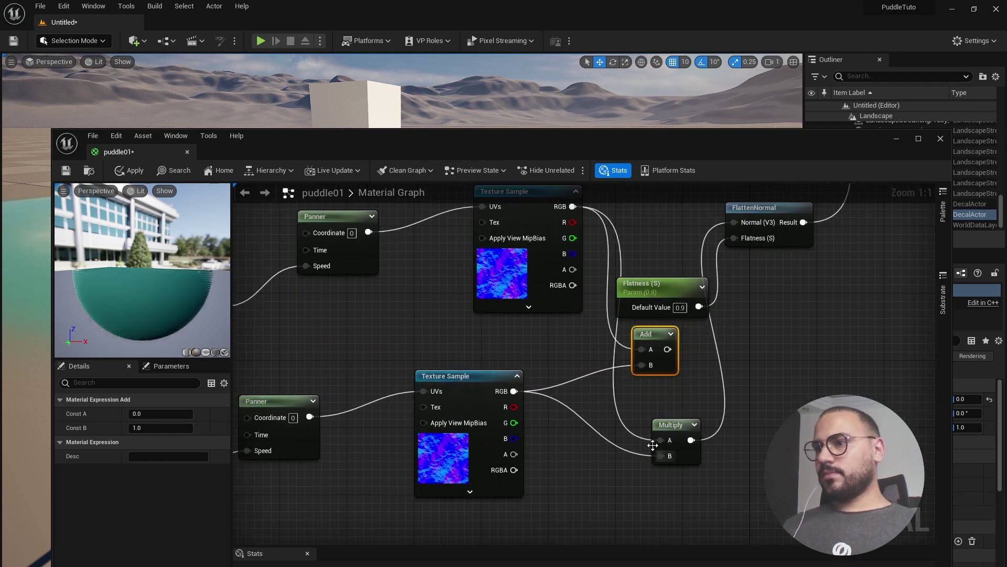
click(630, 439)
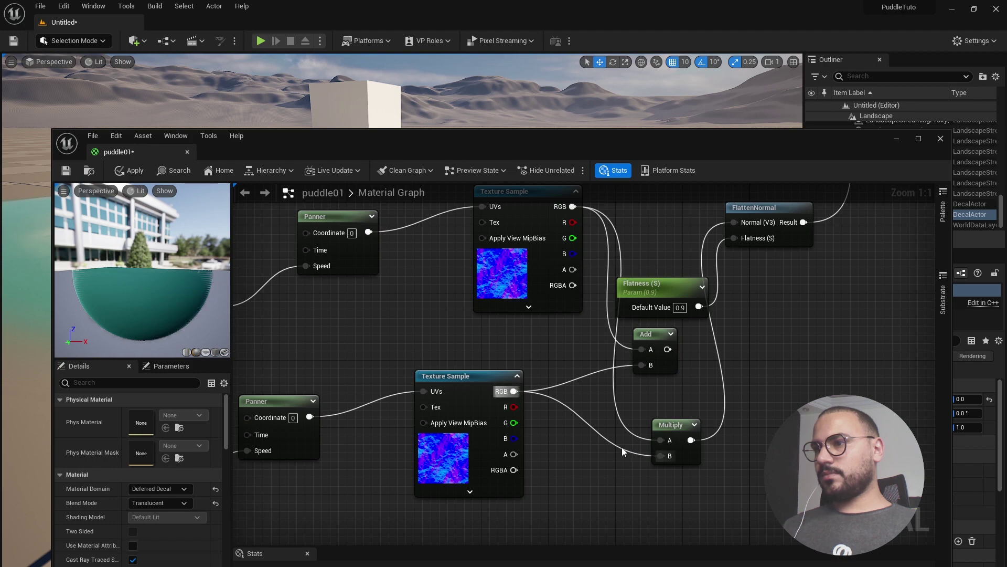
Unlink the lower Texture Sample from Multiply, shift the Flatness node aside, and feed Add's output into FlattenNormal's Normal input
alt+click(621, 447)
scroll(619, 445, down, 1)
drag(653, 311, 747, 340)
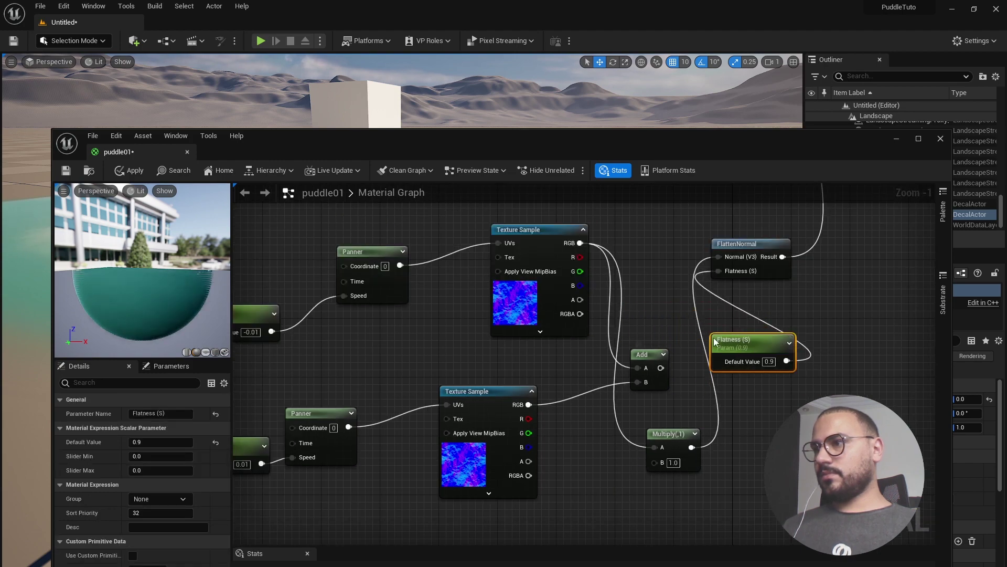
drag(659, 368, 718, 257)
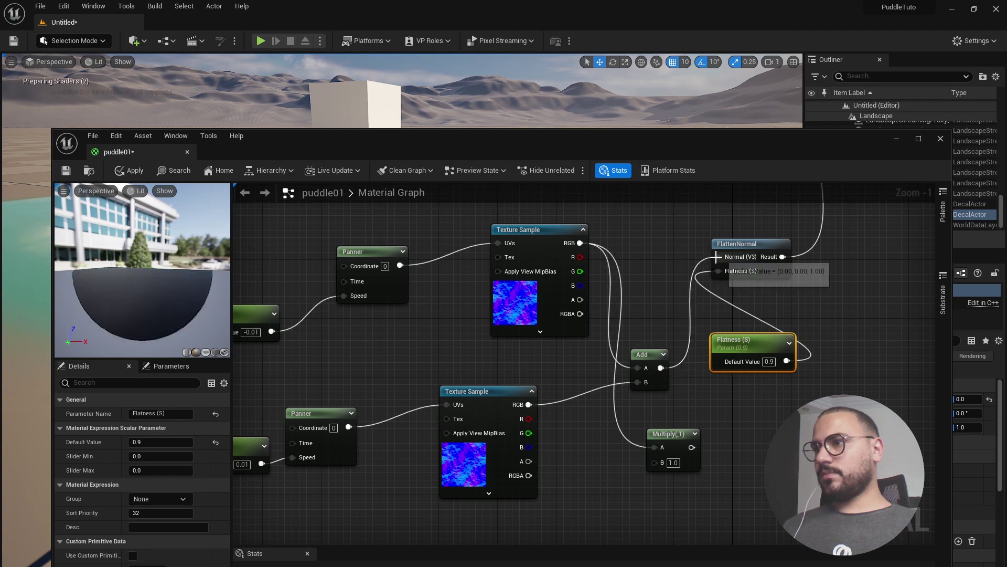
Apply the material with the added normals and inspect the puddle's water surface in the level
click(138, 171)
drag(292, 139, 734, 177)
mouse_move(312, 370)
right_down()
mouse_move(326, 362)
mouse_move(336, 378)
mouse_move(331, 370)
right_up()
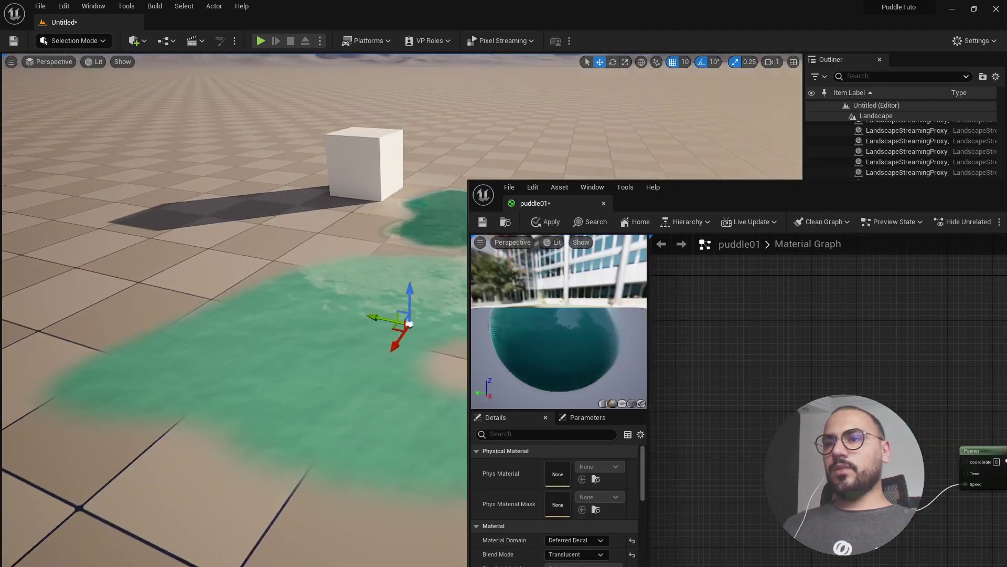
right_drag(330, 370, 257, 298)
right_drag(243, 259, 236, 285)
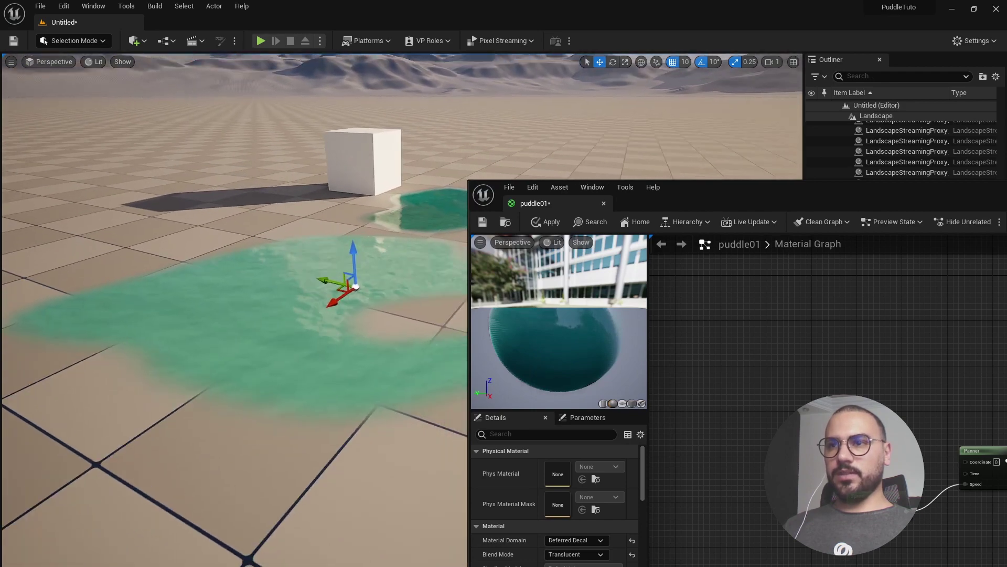
right_drag(373, 303, 312, 349)
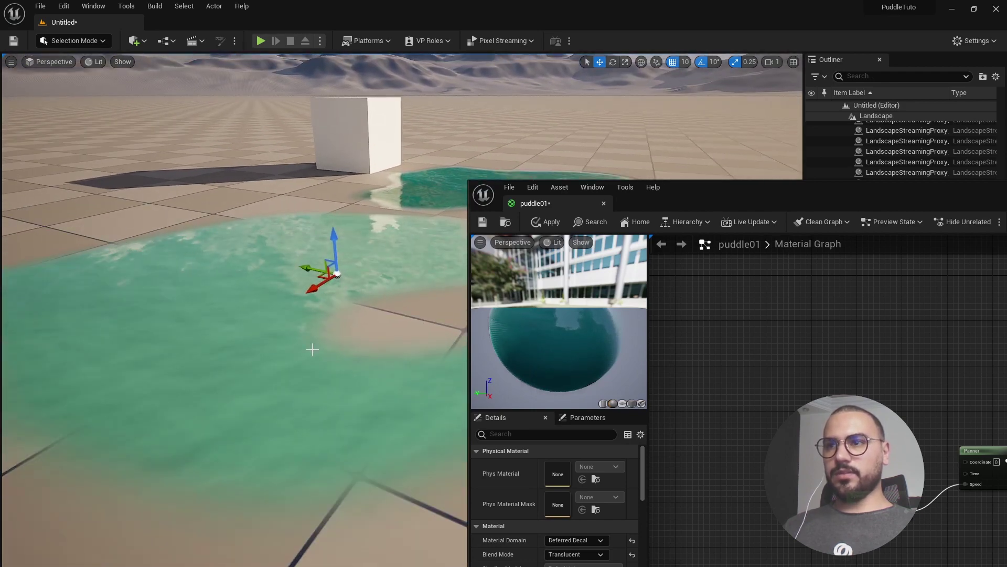
Add a TextureCoordinate node in the empty graph area before the Speed and Panner nodes
drag(824, 194, 535, 80)
scroll(444, 250, down, 4)
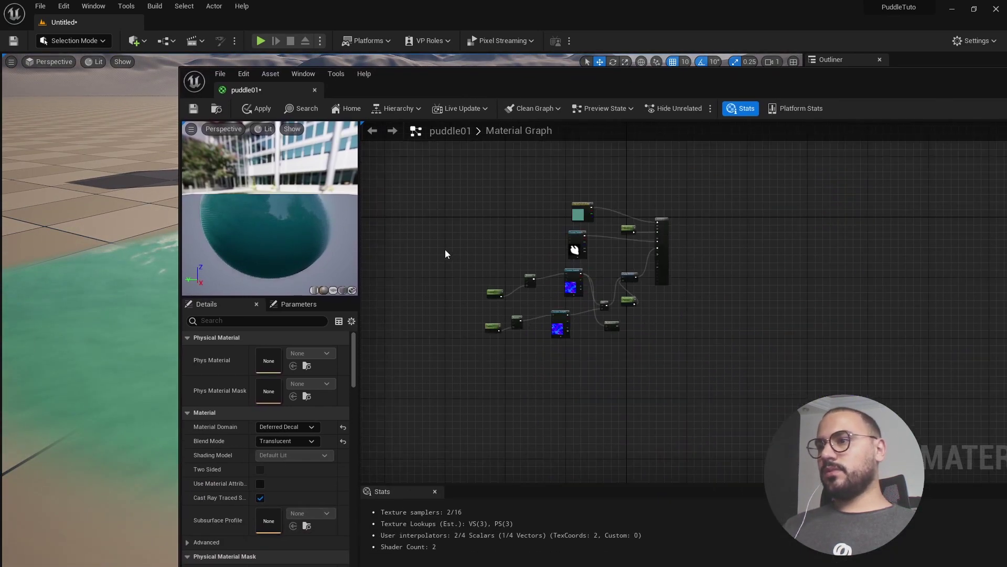
scroll(467, 280, up, 2)
right_click(427, 275)
text(tex)
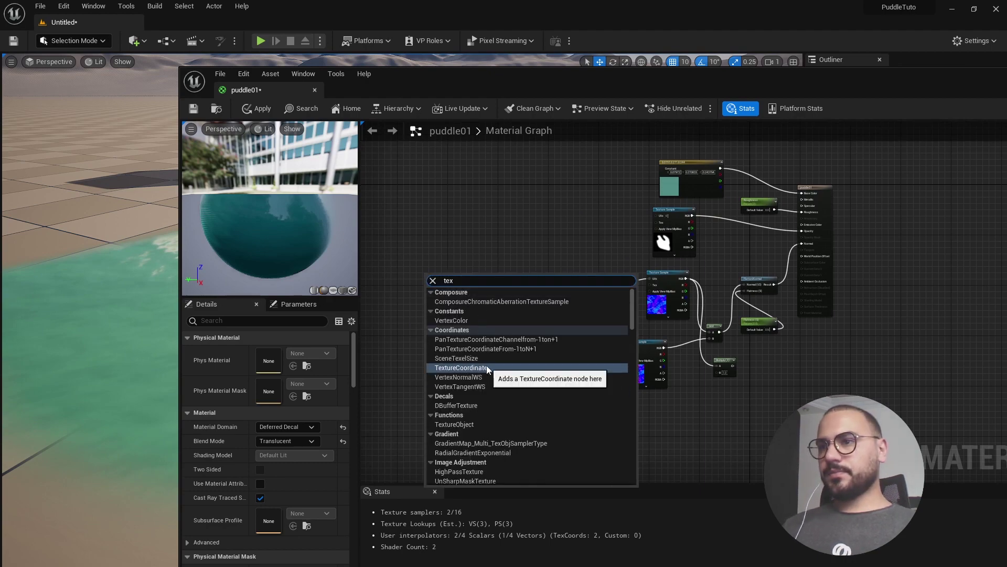
click(487, 366)
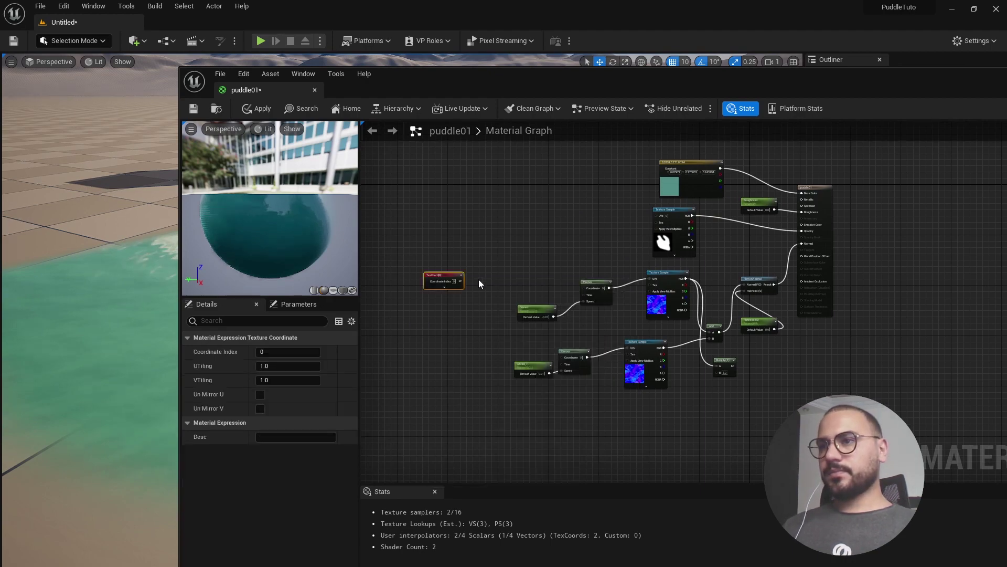
Add a Multiply node beside the TexCoord node, duplicate it, and place one copy above and one below TexCoord's output
scroll(489, 263, up, 3)
scroll(489, 263, up, 1)
right_click(518, 217)
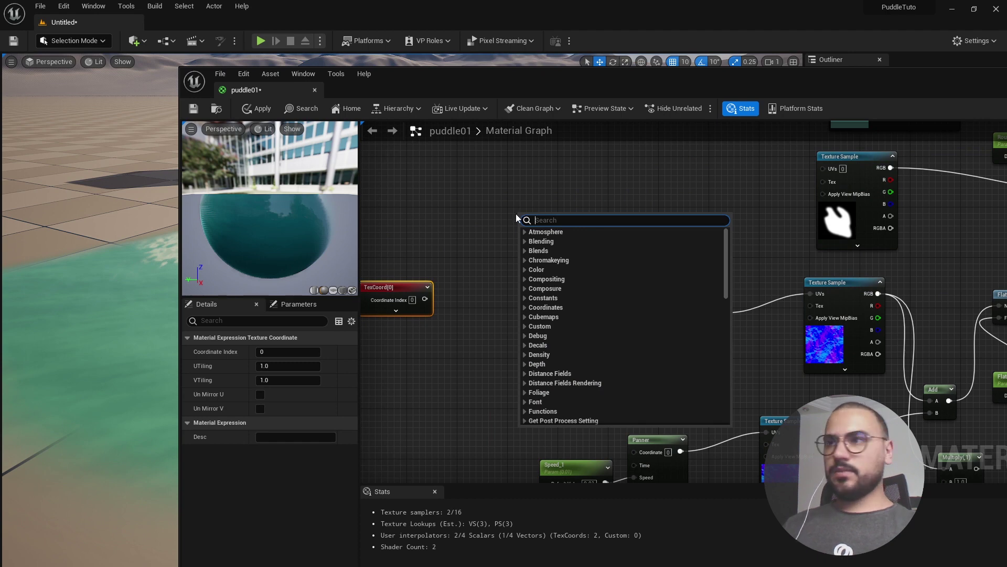
text(mult)
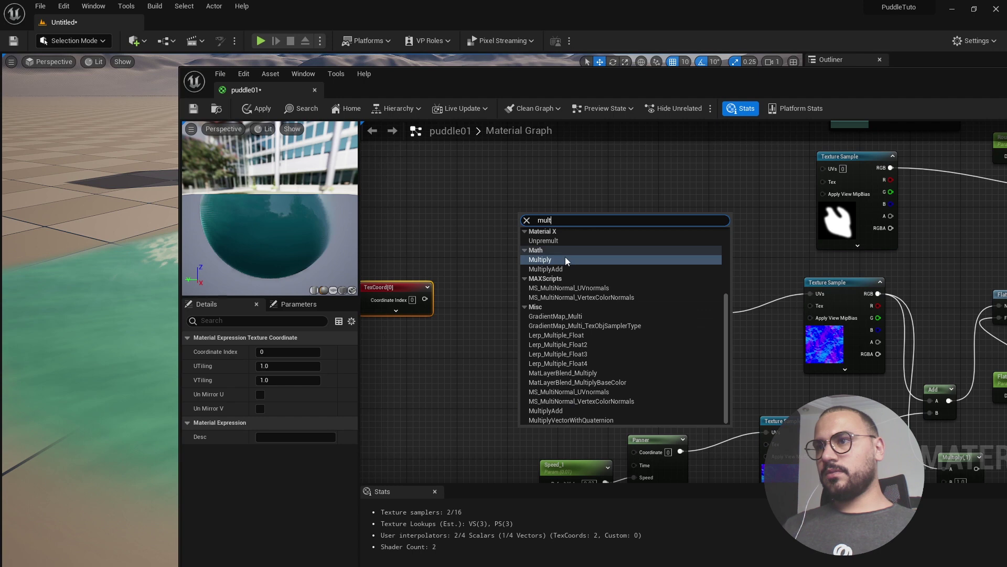
click(567, 251)
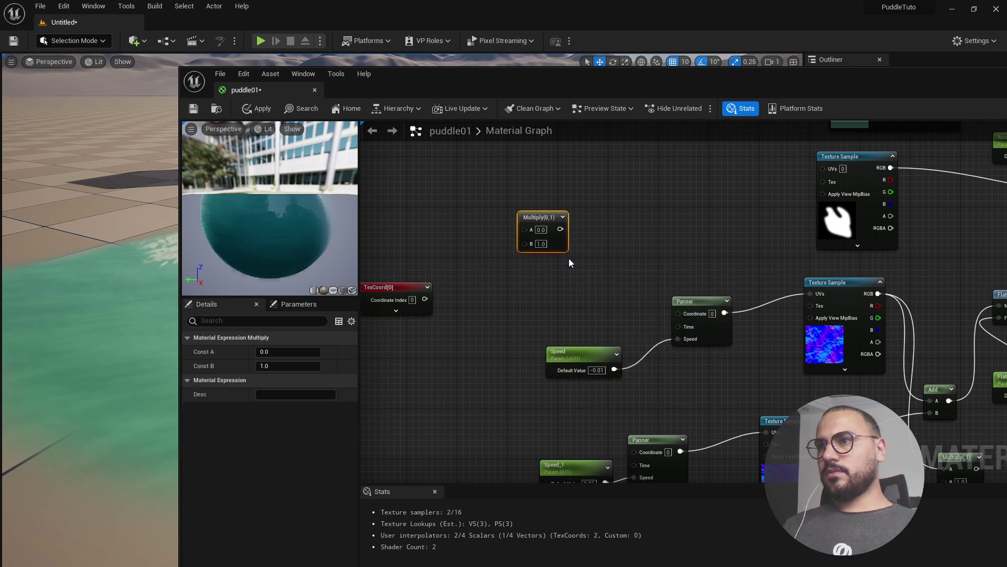
drag(540, 214, 505, 223)
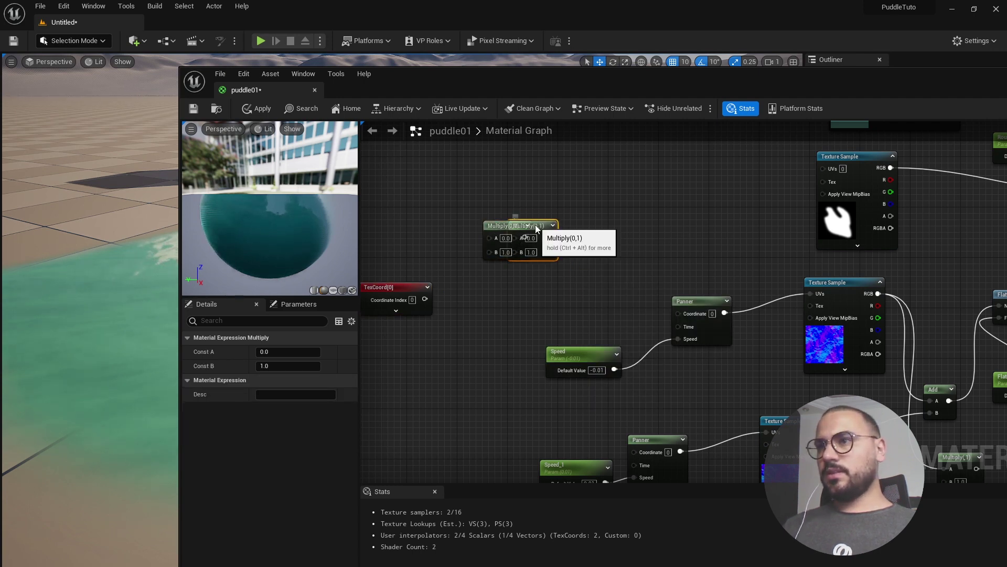
key(ctrl+d)
drag(480, 351, 467, 377)
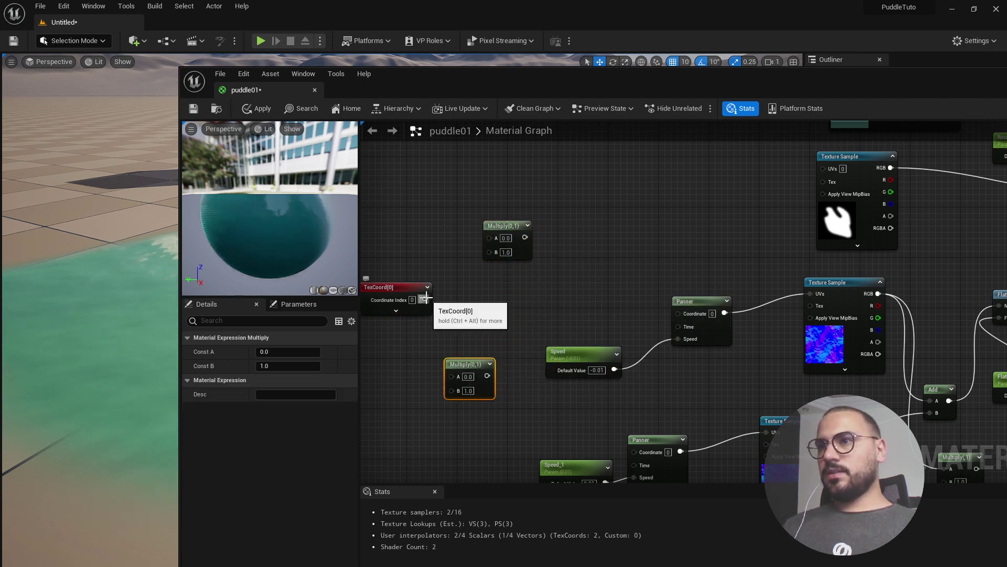
Connect the TexCoord output to the A inputs of both new Multiply nodes
drag(425, 299, 488, 242)
drag(421, 302, 452, 377)
scroll(510, 299, down, 3)
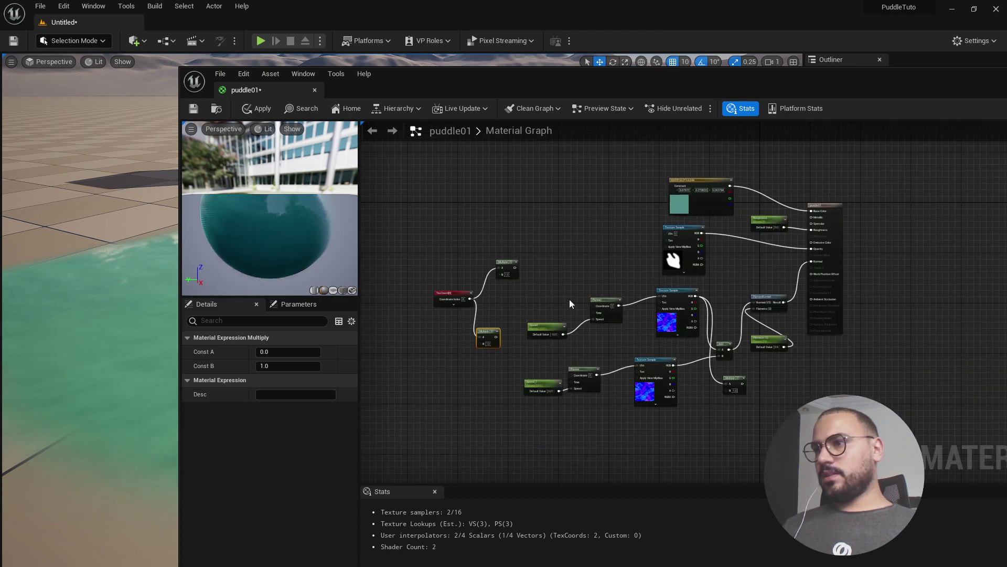
Connect the upper Multiply output to the upper Panner's Coordinate input and the lower Multiply output to the lower Panner's Coordinate
scroll(569, 299, up, 3)
scroll(577, 299, up, 1)
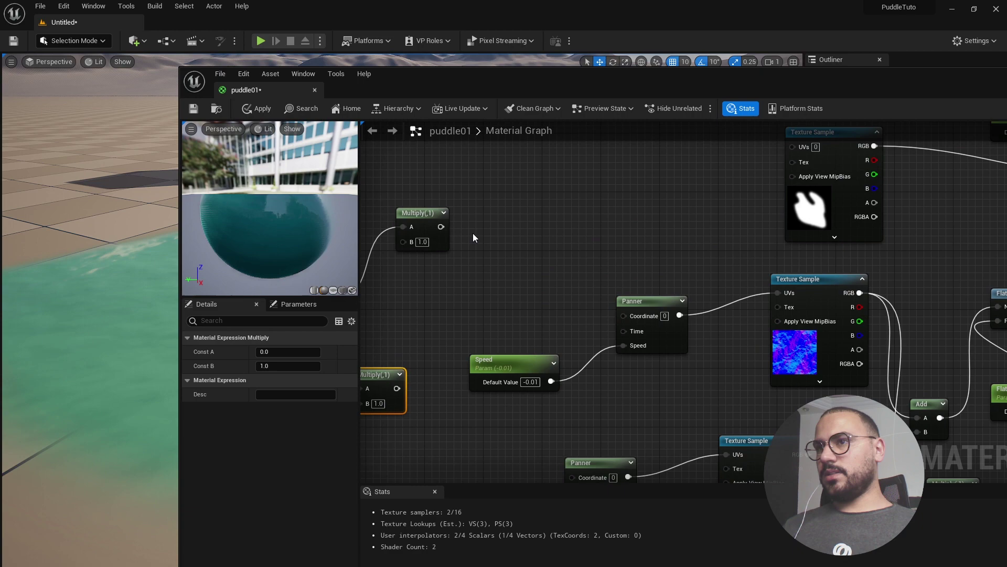
drag(441, 227, 621, 316)
scroll(574, 228, down, 4)
scroll(566, 358, up, 3)
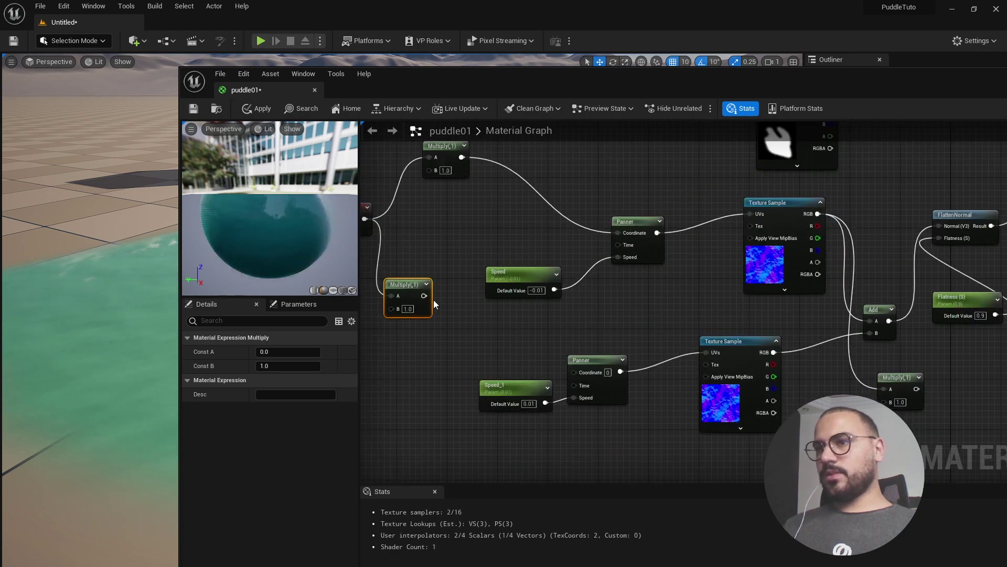
drag(424, 296, 574, 372)
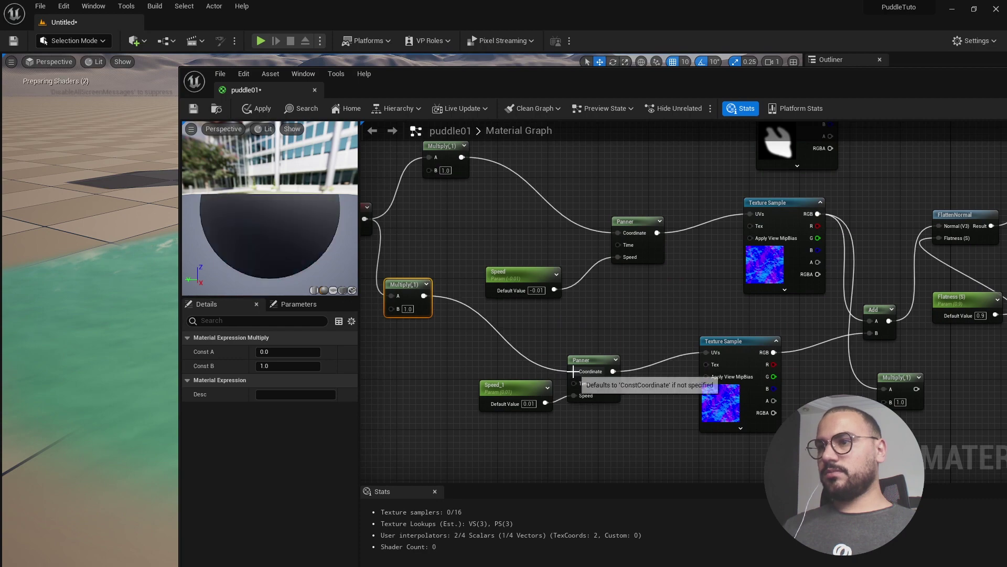
scroll(648, 318, down, 6)
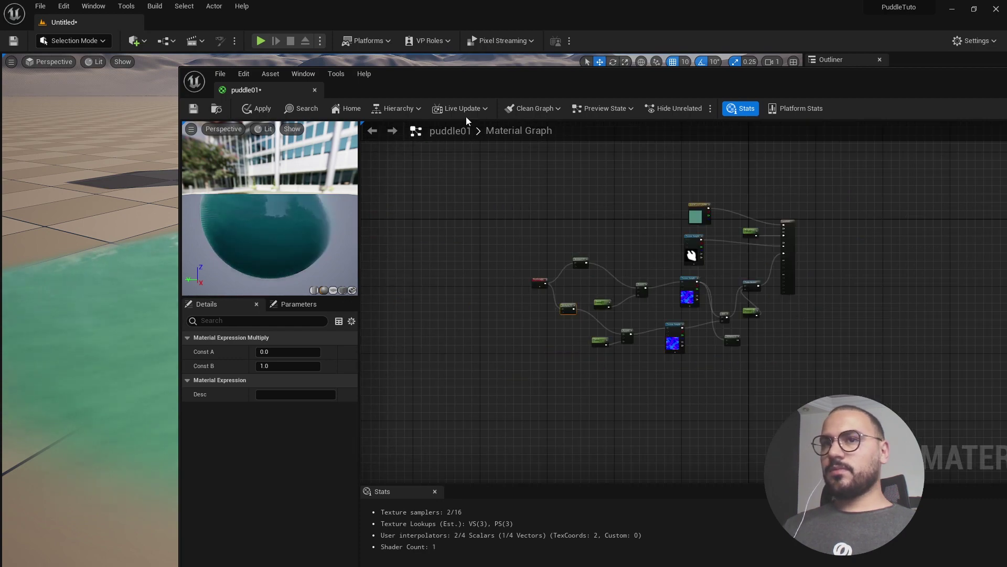
Move the material editor window aside to uncover more of the level and apply the material
drag(439, 80, 563, 109)
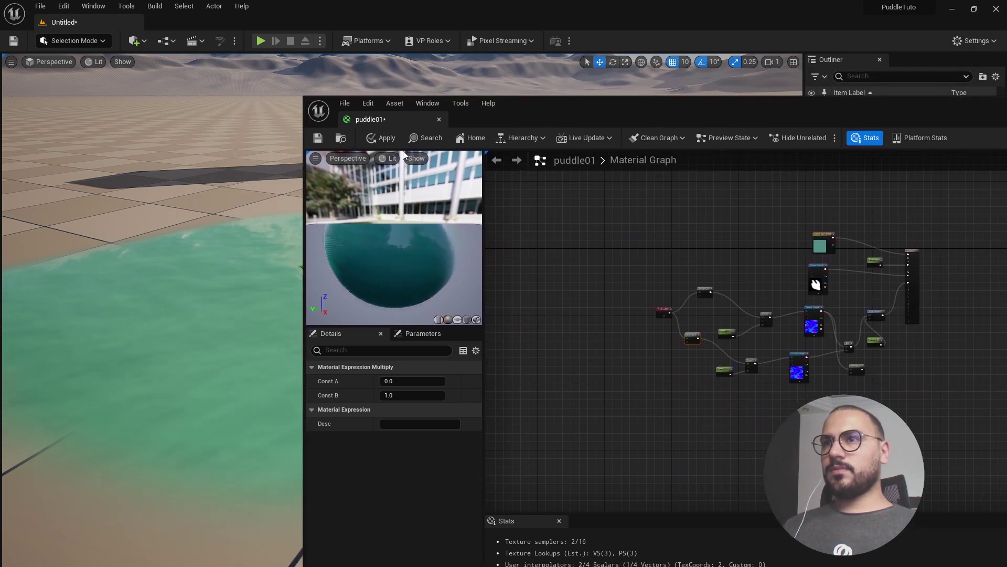
click(379, 138)
click(582, 316)
Set the TexCoord node's UTiling and VTiling to 2.0, and check the applied tiling on the puddle in the level
scroll(582, 315, up, 4)
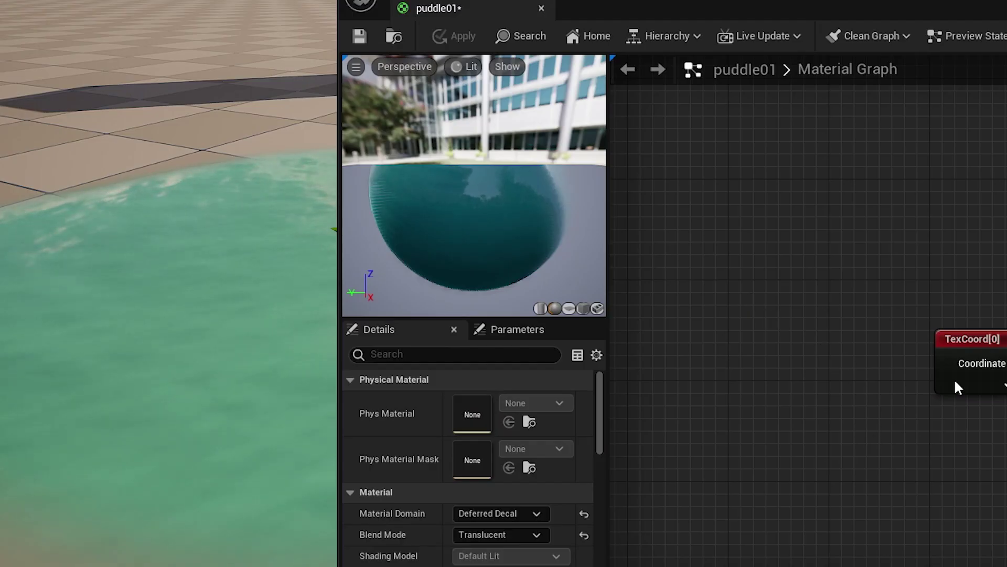
click(979, 341)
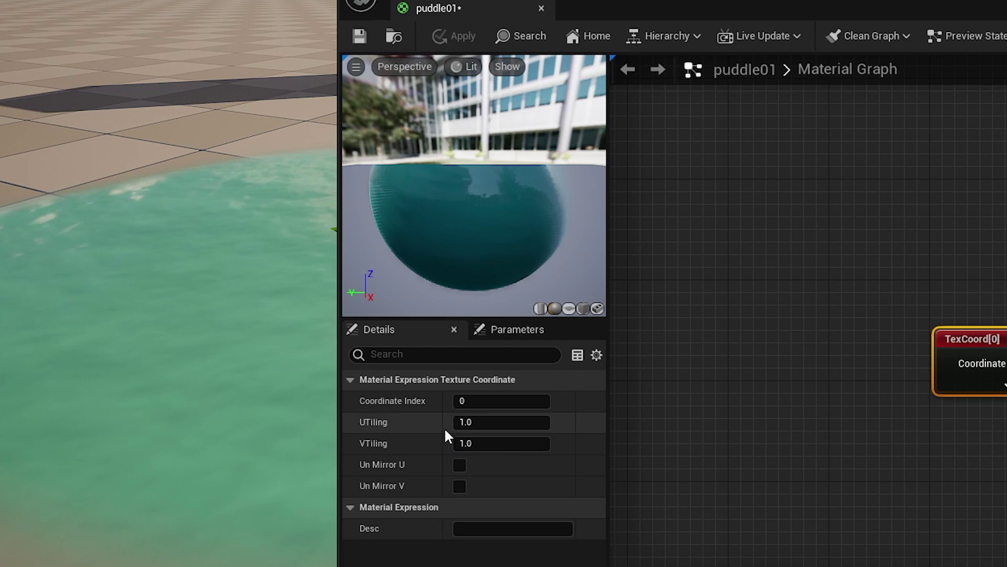
click(470, 422)
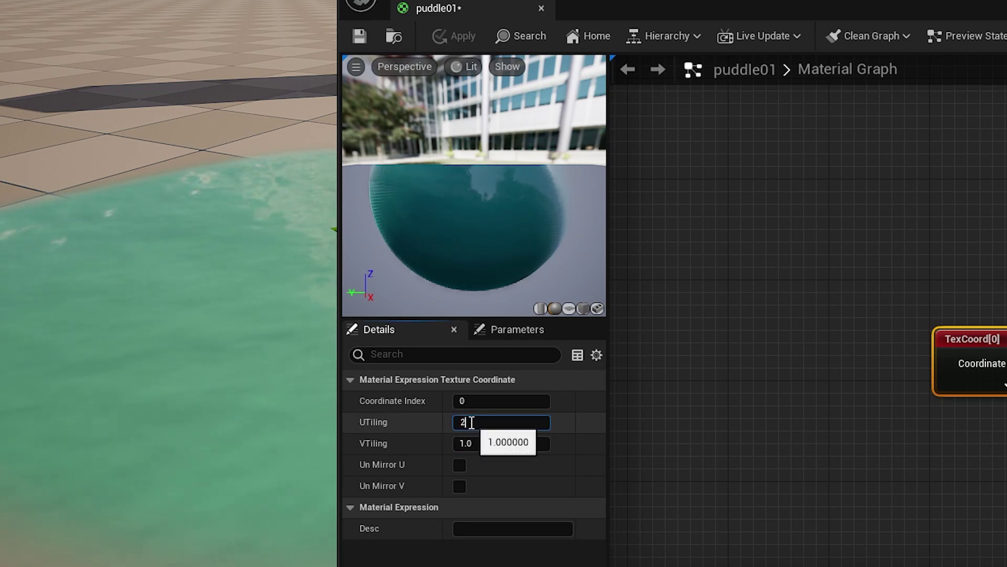
text(2)
key(Return)
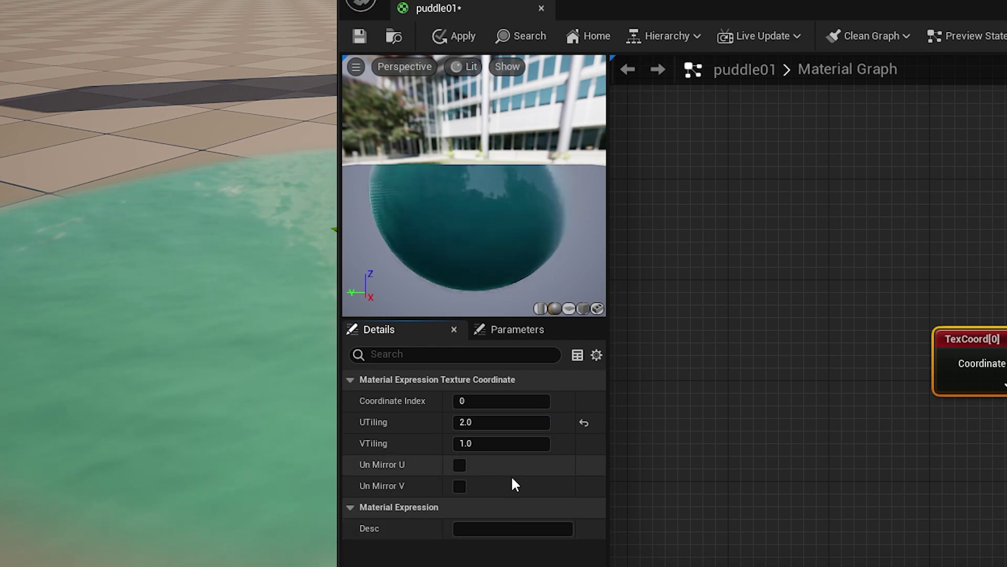
click(475, 444)
text(2)
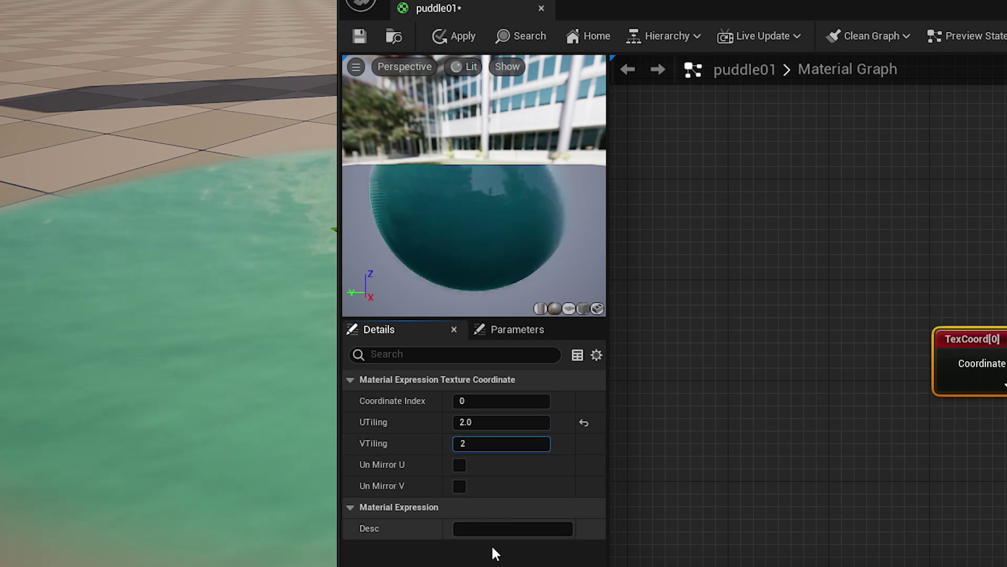
key(Return)
click(452, 35)
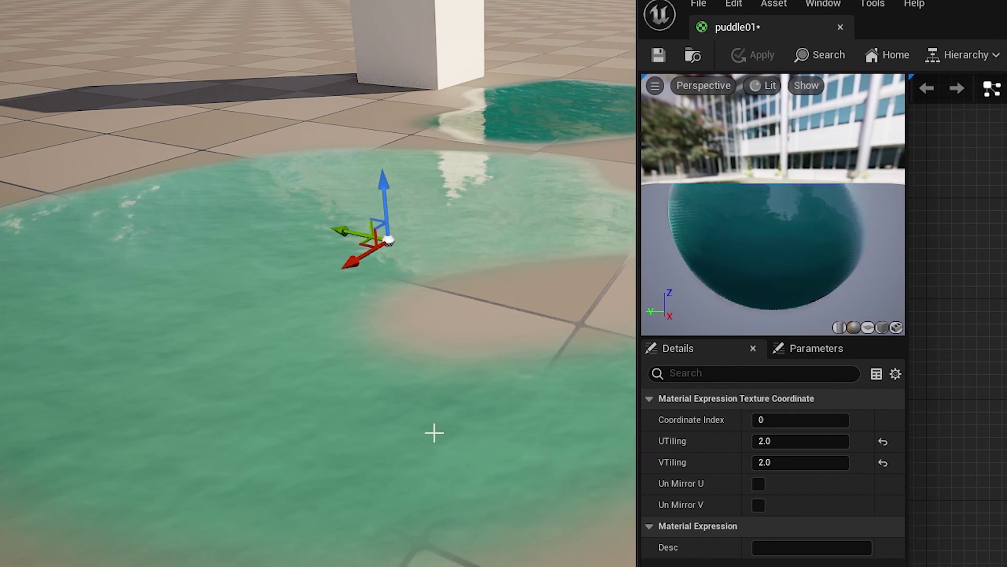
alt+drag(321, 394, 412, 402)
right_drag(320, 400, 320, 398)
Set the TexCoord node's UTiling and VTiling to 0.5, and check the applied ripples on the puddle from several angles
click(765, 442)
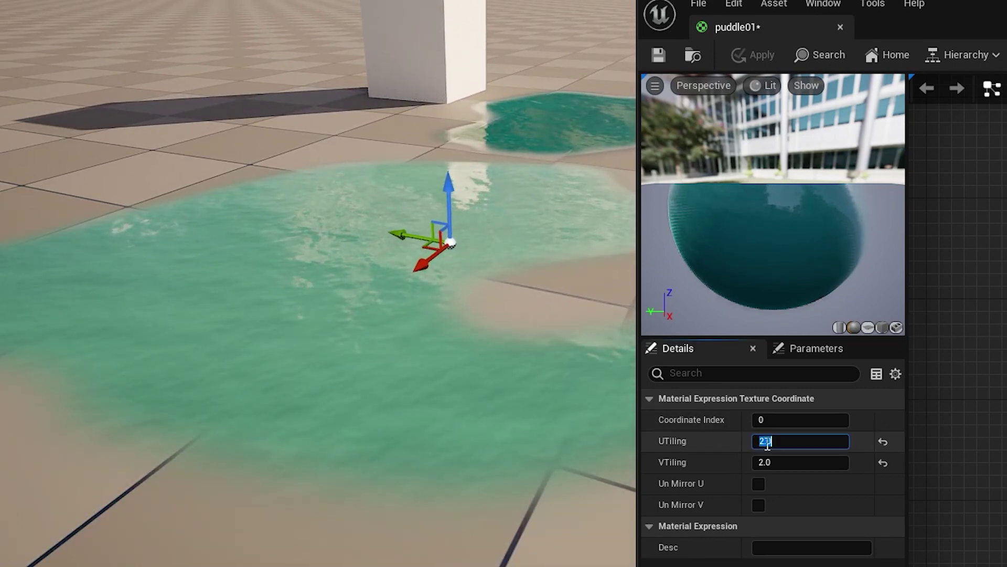
text(.5)
click(778, 461)
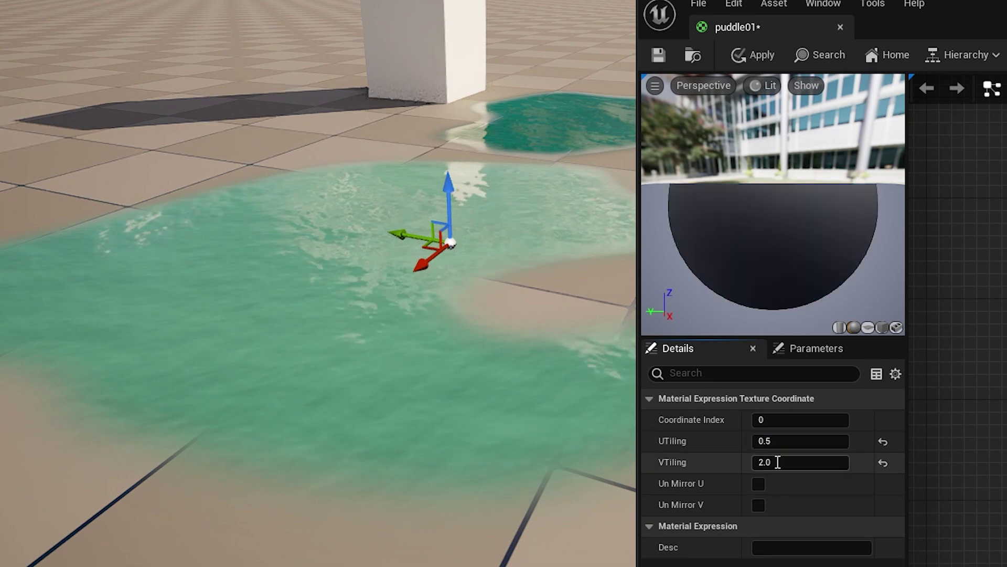
text(.5)
key(Return)
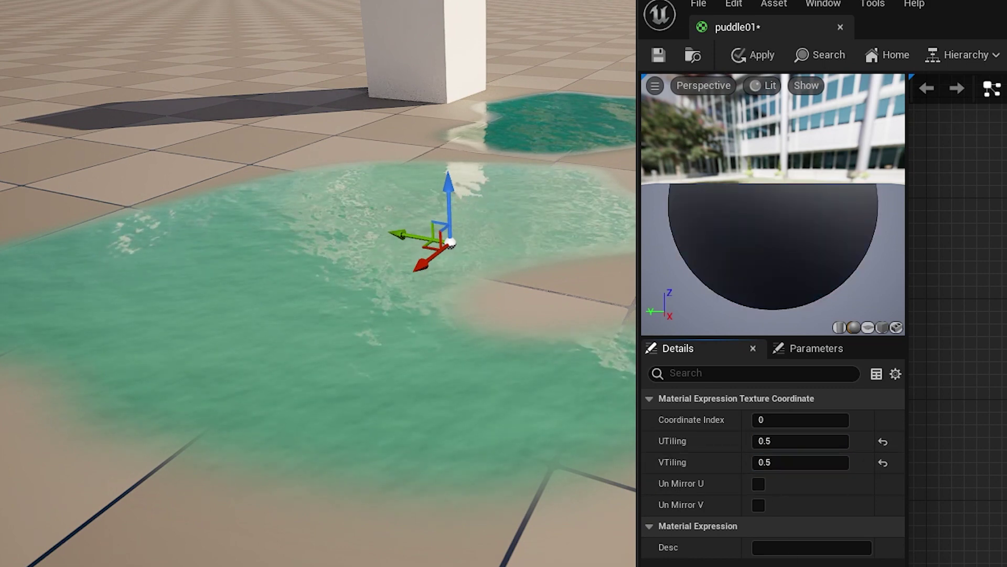
click(750, 54)
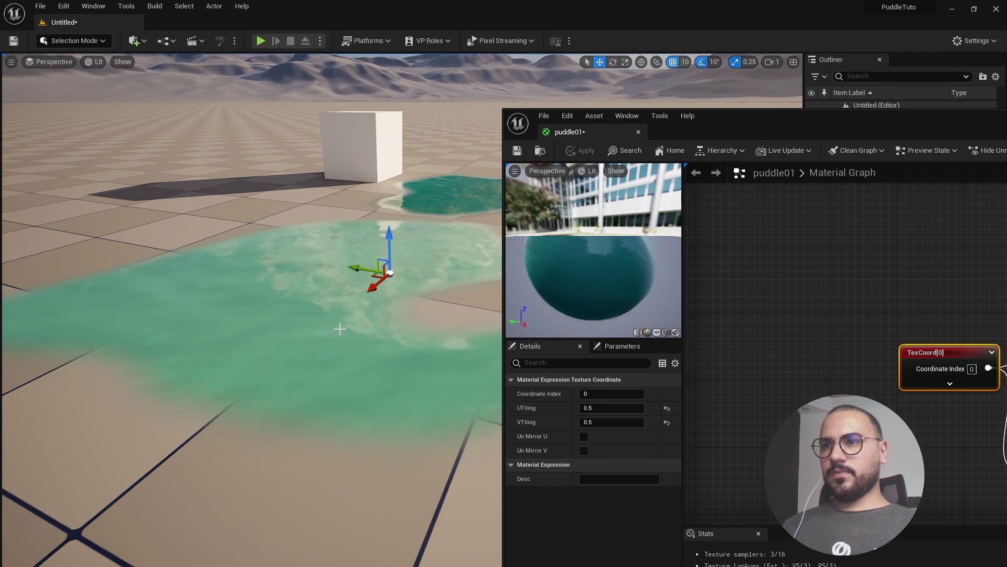
mouse_move(340, 328)
alt+mouse_down()
mouse_move(295, 355)
mouse_move(355, 344)
mouse_move(400, 313)
mouse_move(355, 322)
alt+mouse_up()
mouse_move(356, 322)
middle_down()
mouse_move(356, 353)
mouse_move(356, 311)
middle_up()
mouse_move(355, 311)
alt+mouse_down()
mouse_move(344, 350)
mouse_move(357, 301)
mouse_move(360, 337)
mouse_move(360, 311)
alt+mouse_up()
middle_drag(363, 313, 364, 316)
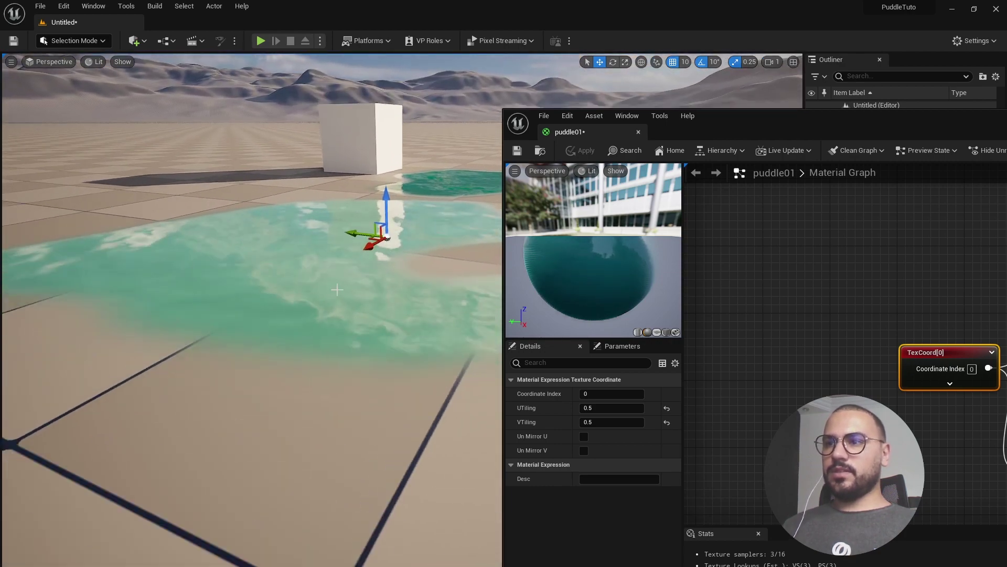
Set the TexCoord node's UTiling and VTiling to 0.8, and check the applied water surface on the puddle
click(591, 407)
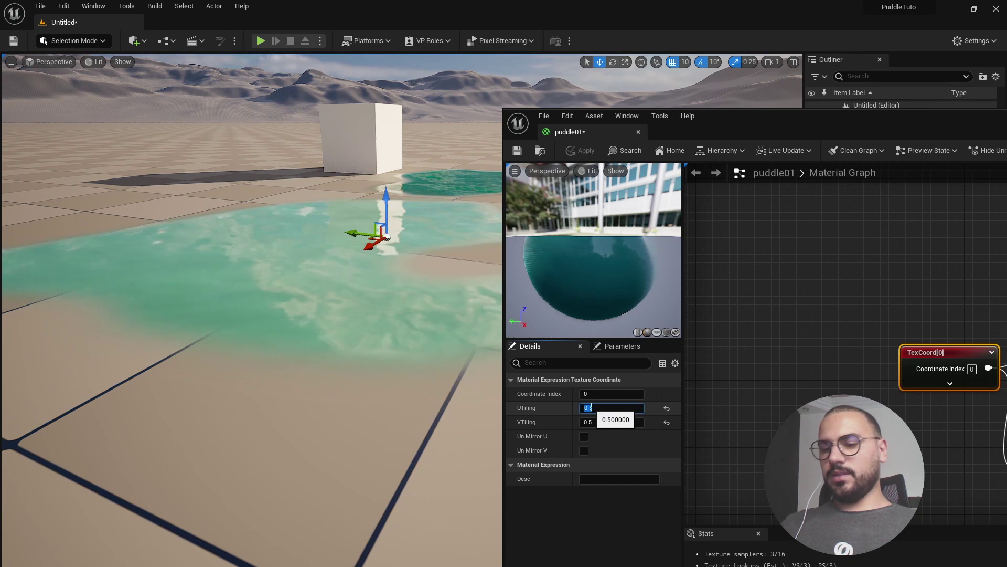
click(591, 419)
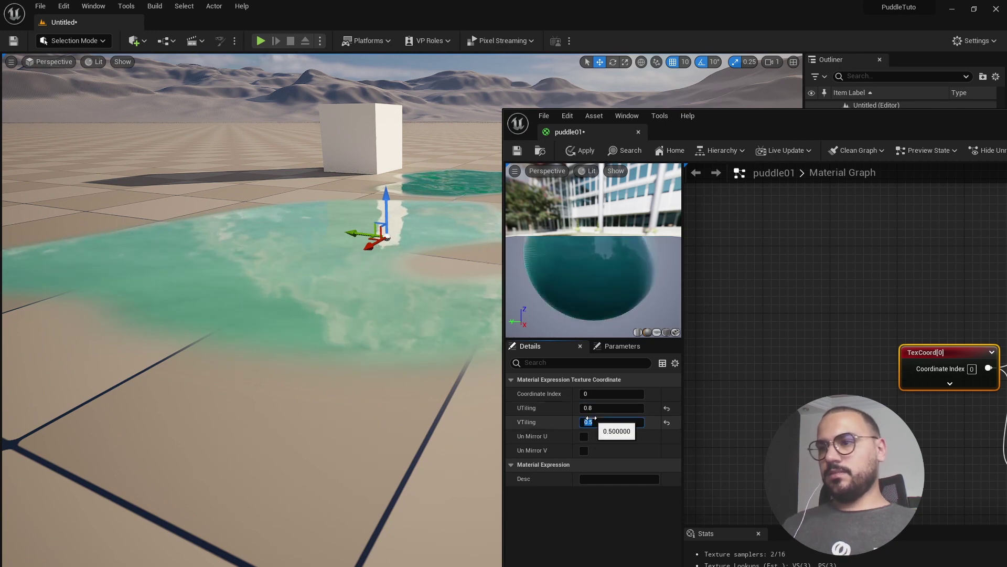
key(Return)
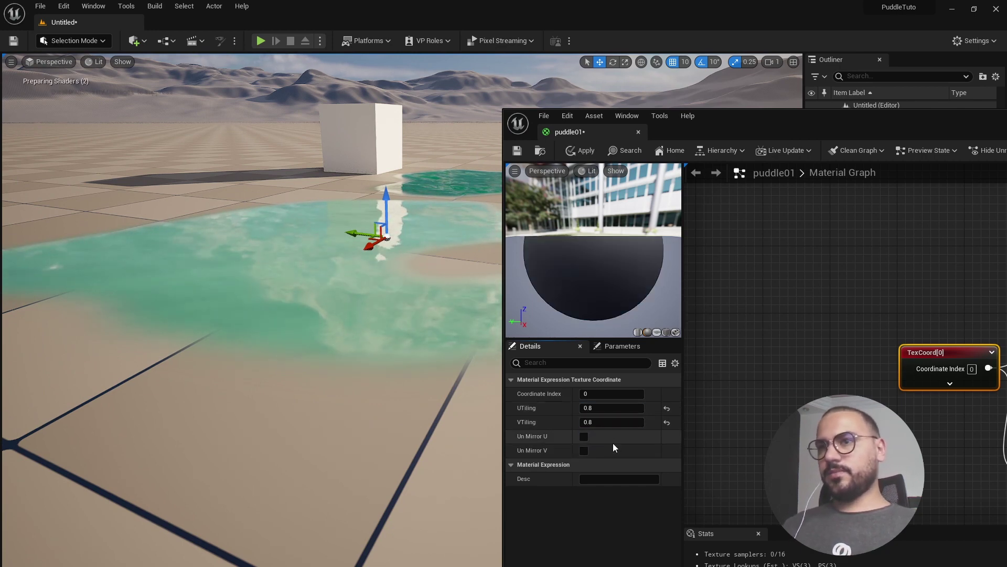
click(577, 152)
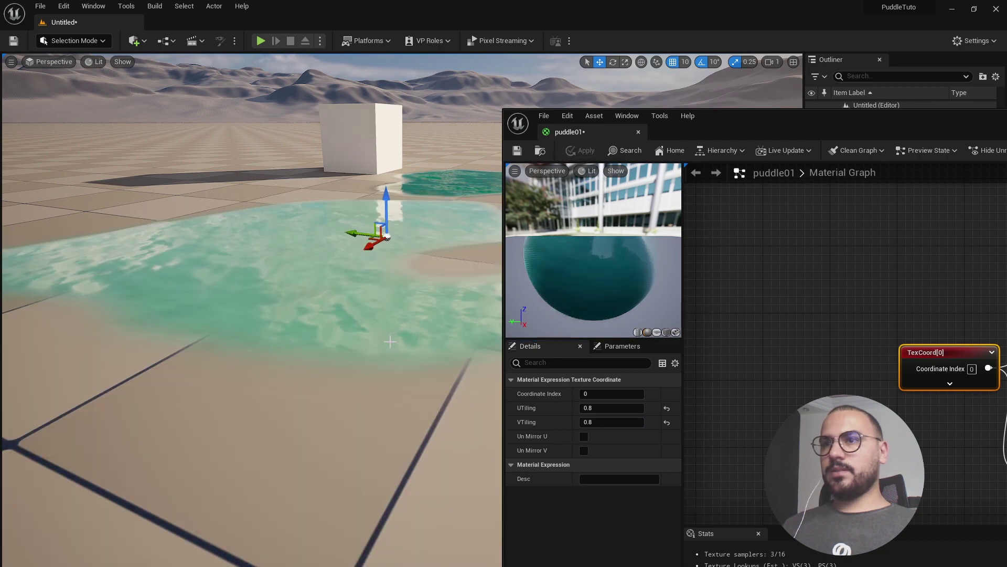
alt+drag(309, 299, 300, 343)
right_drag(308, 299, 309, 298)
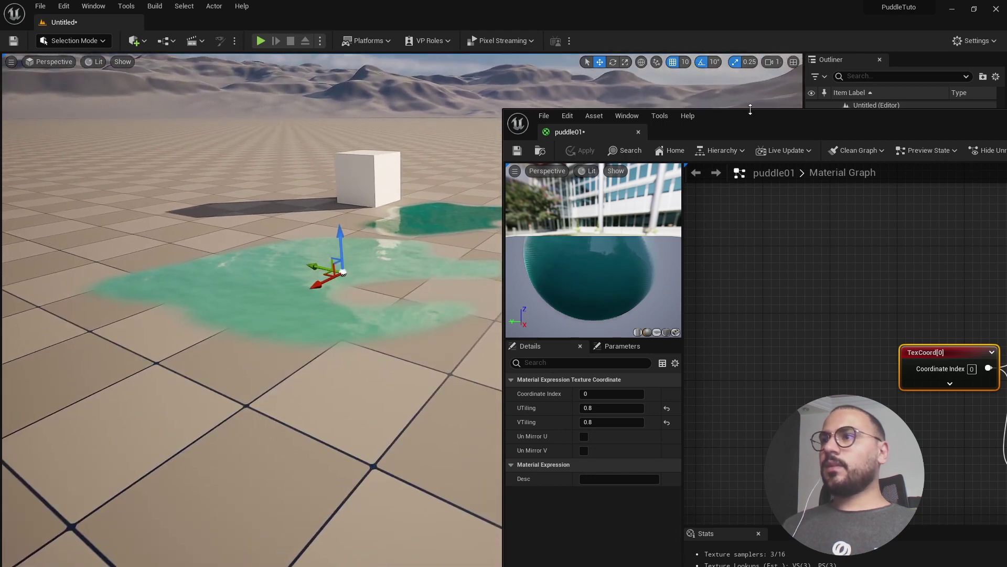
Close the material editor window and view both puddles in the level
drag(803, 119, 311, 135)
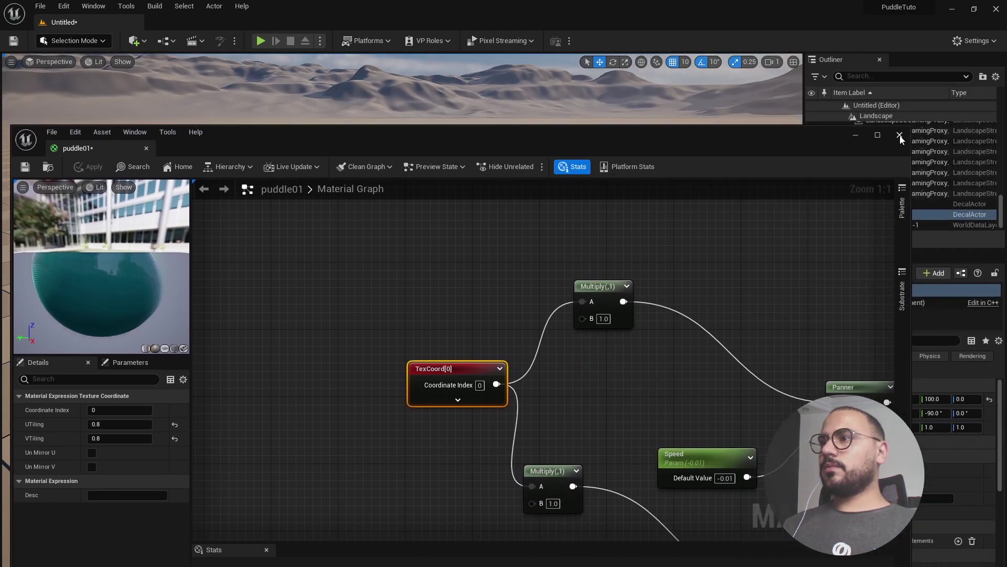
click(899, 136)
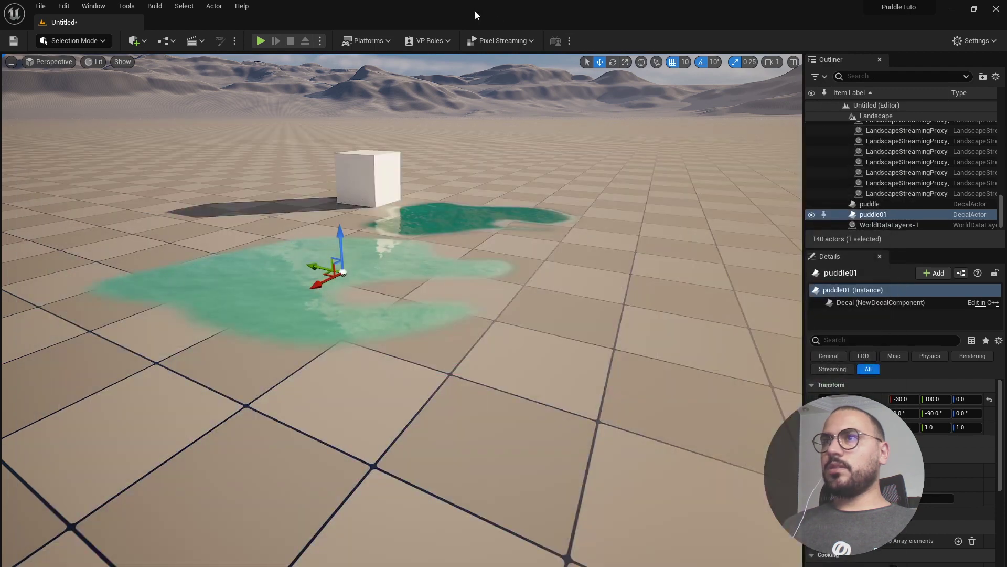
click(442, 322)
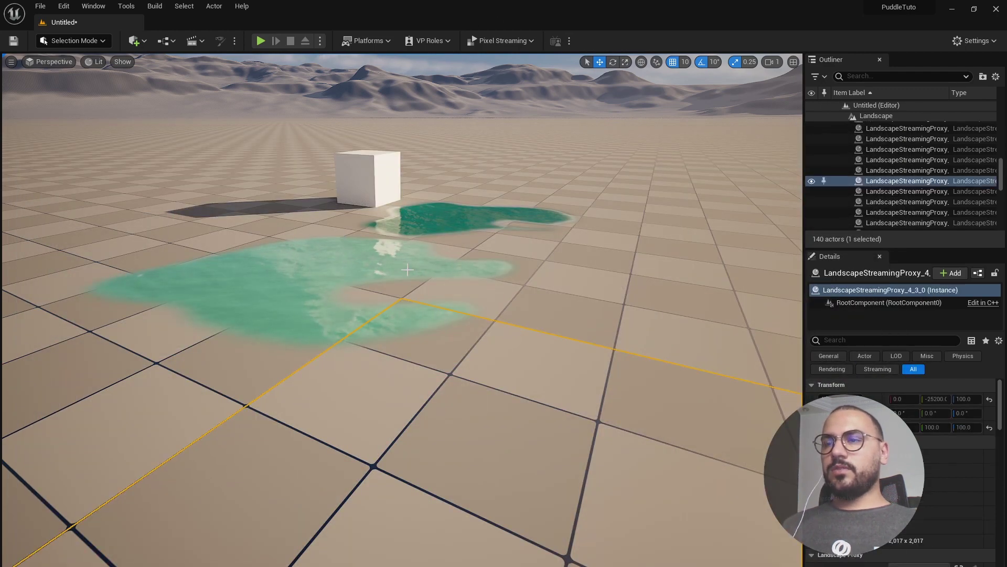
right_drag(465, 247, 440, 245)
scroll(361, 225, up, 2)
Move the white cube closer to the large puddle to check its reflection in the water
click(358, 178)
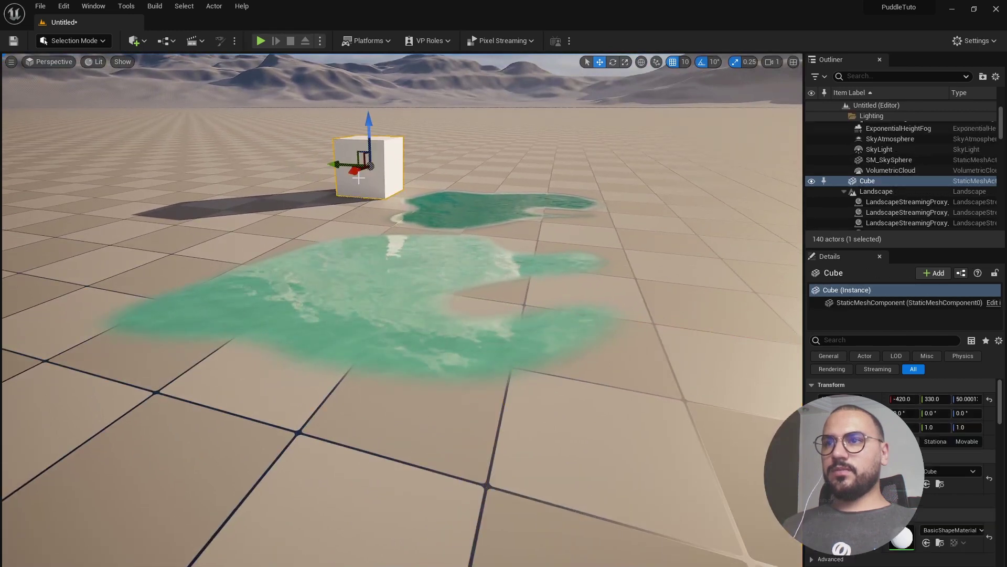
alt+drag(359, 178, 301, 190)
click(453, 231)
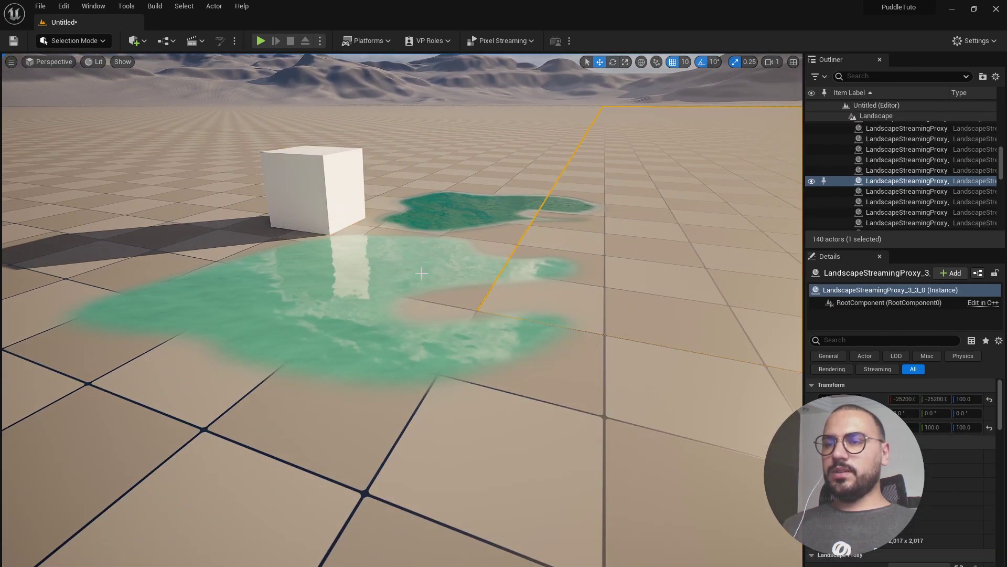
Select the puddle01 decal in the level and reopen the puddle01 material for editing
click(334, 315)
click(387, 276)
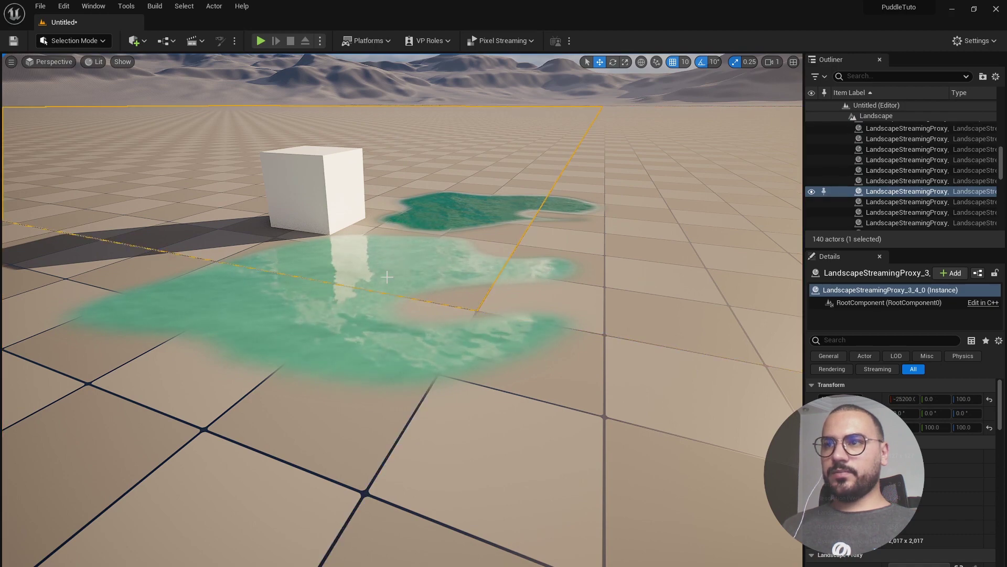
click(391, 267)
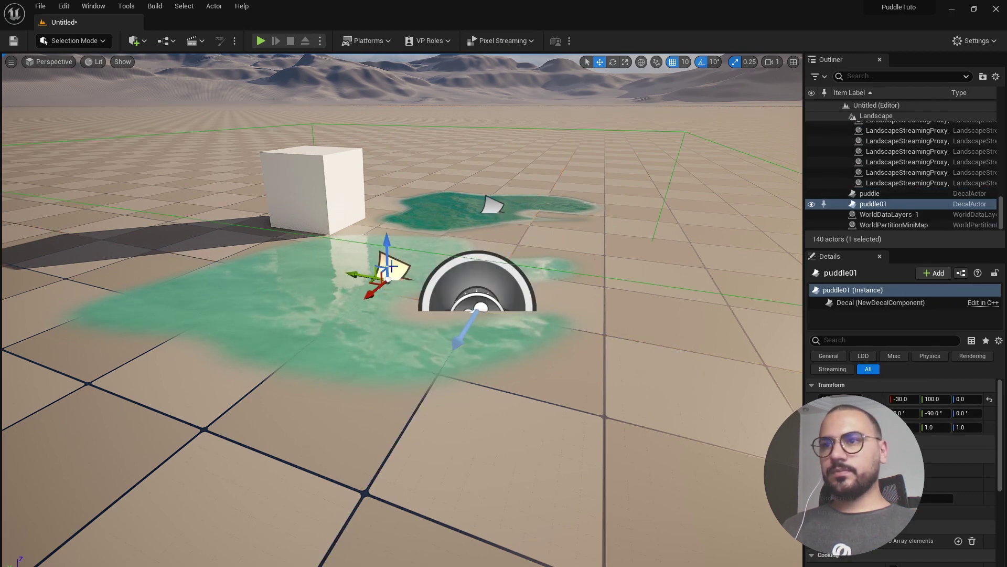
key(ctrl+space)
double_click(558, 436)
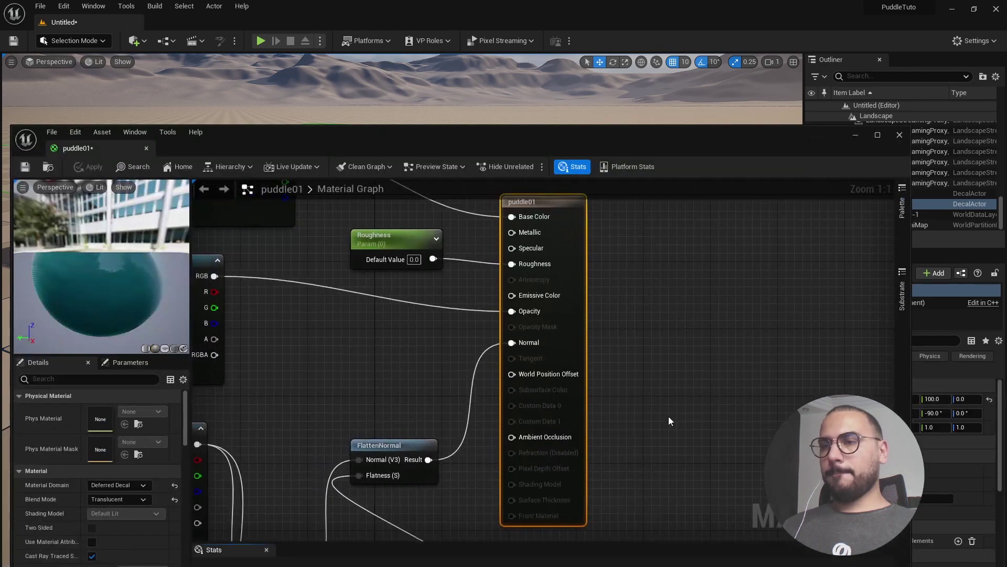
Darken the base colour constant of the puddle01 material to a colour value of 0.145833 and apply the change
scroll(666, 414, down, 4)
scroll(489, 308, up, 2)
double_click(372, 299)
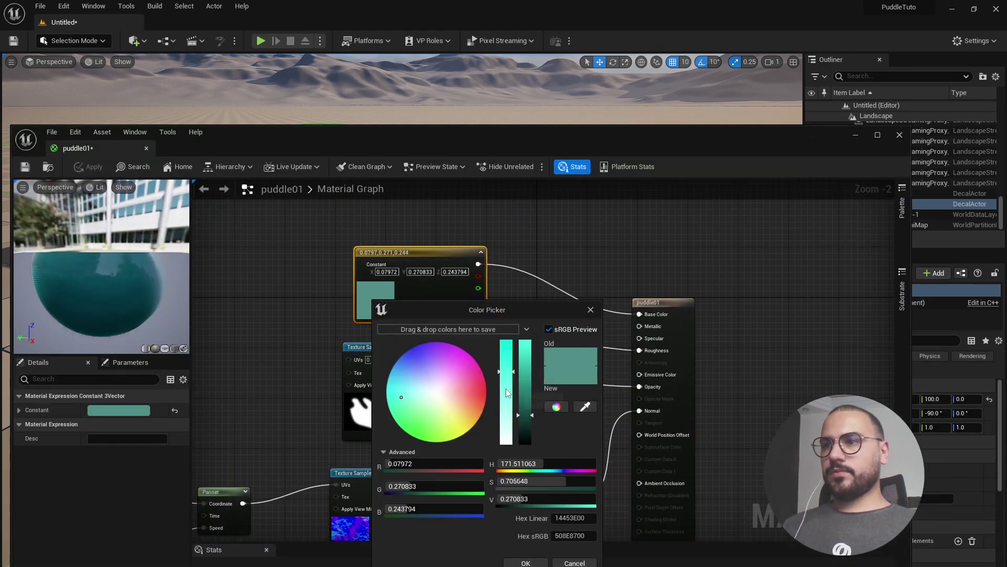
drag(524, 416, 525, 429)
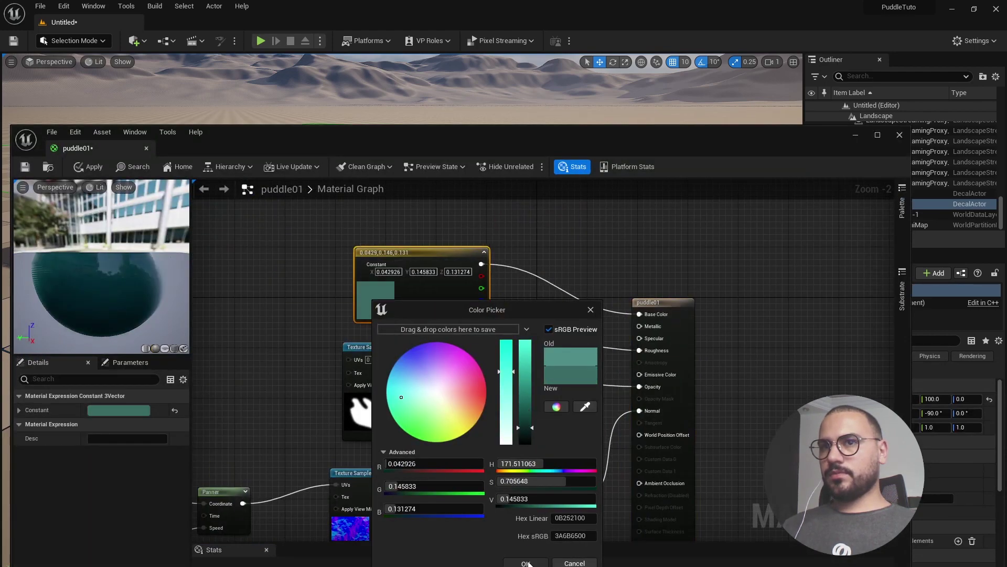
click(525, 562)
click(90, 166)
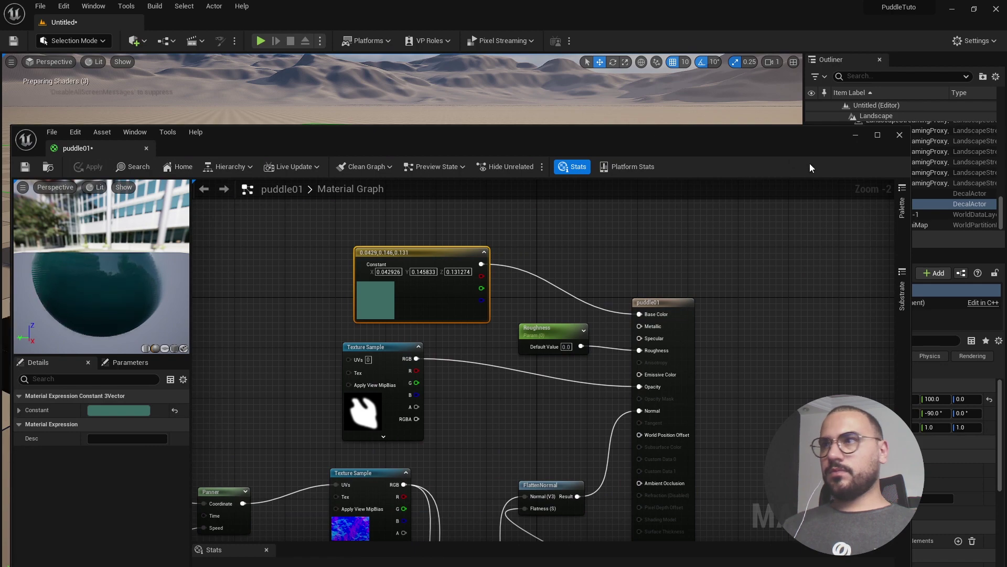
Minimize the material editor, deselect the decal and examine the darker water on the large puddle
click(856, 136)
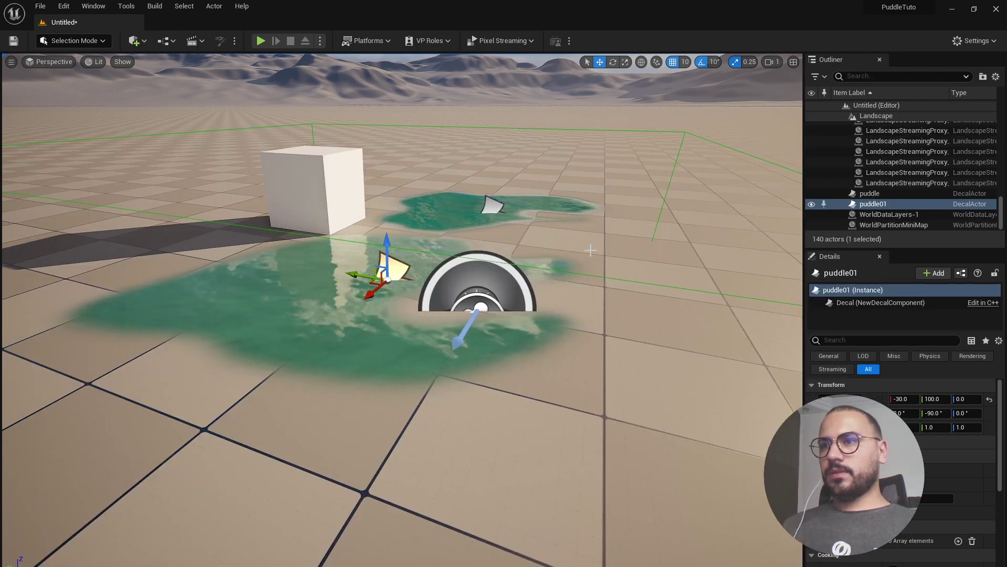
click(606, 336)
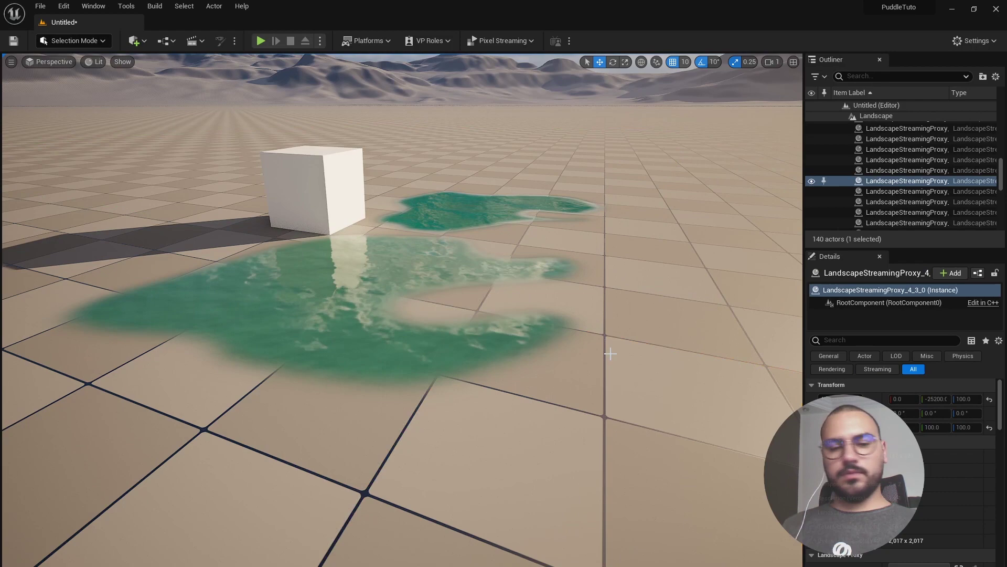
mouse_move(335, 299)
alt+mouse_down()
mouse_move(327, 289)
mouse_move(383, 288)
mouse_move(328, 295)
alt+mouse_up()
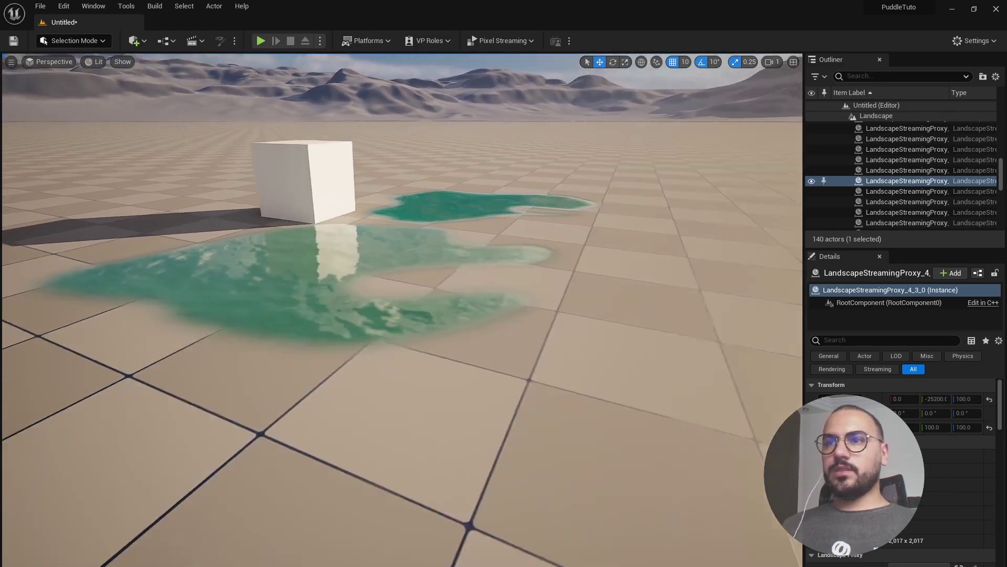
right_drag(375, 278, 353, 292)
Move the white cube onto the large puddle, to X -100 and Y 160, to test how the decal projects on it
click(320, 183)
right_drag(320, 183, 335, 189)
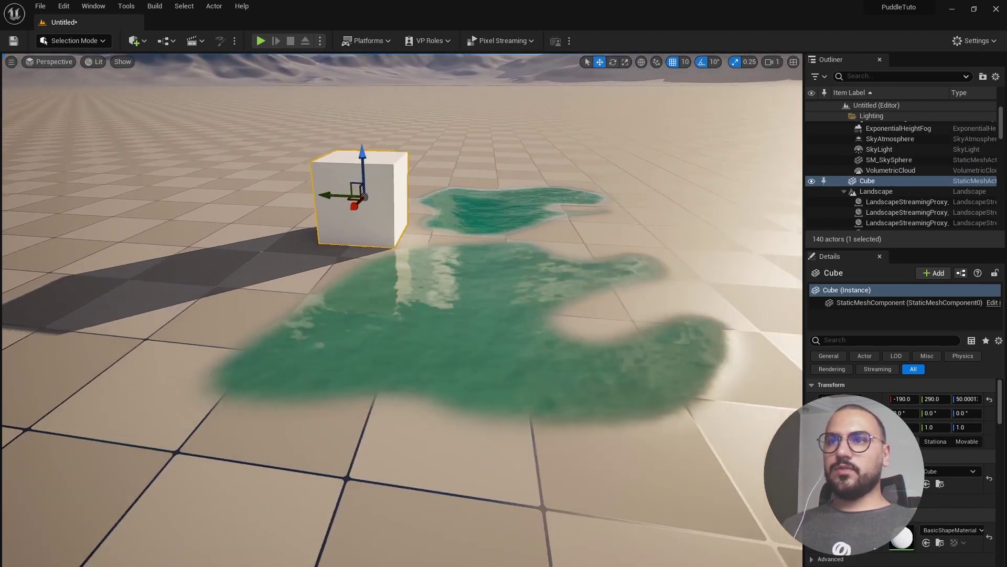
drag(350, 200, 429, 271)
right_drag(434, 276, 486, 254)
alt+drag(485, 255, 521, 270)
right_drag(472, 267, 287, 232)
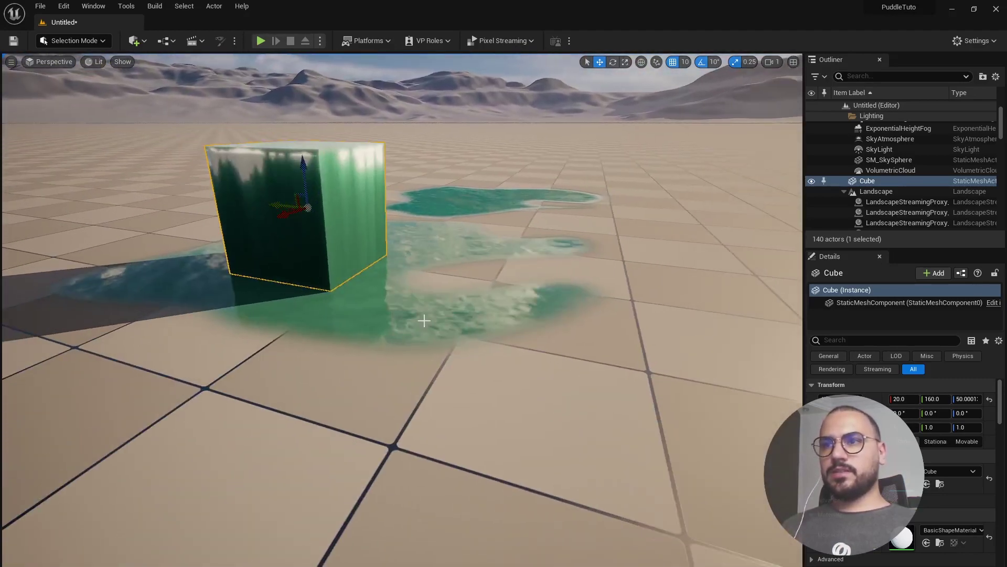
drag(284, 214, 357, 193)
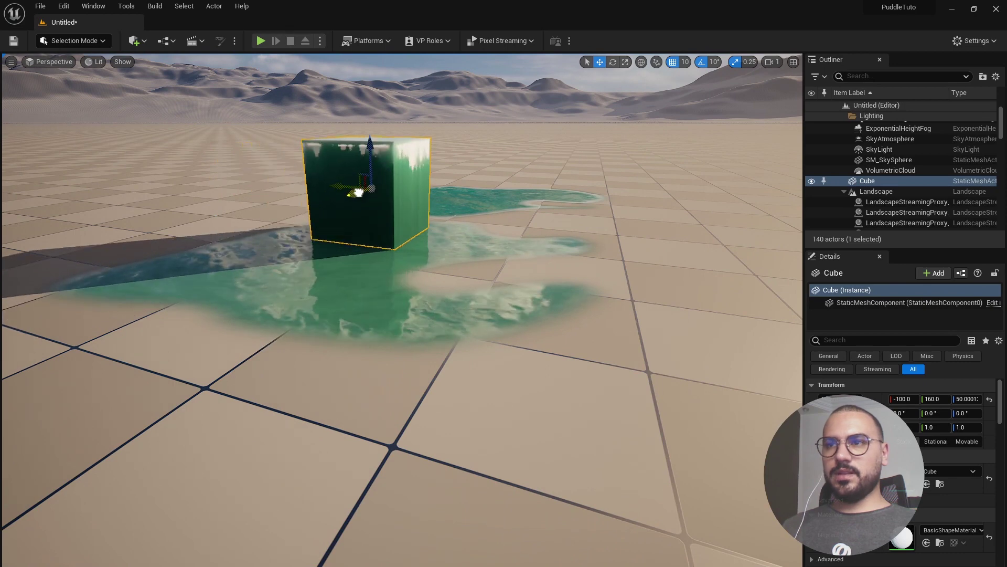
Reduce the puddle01 decal's X scale to 0.01 so that it projects only onto the ground
click(395, 247)
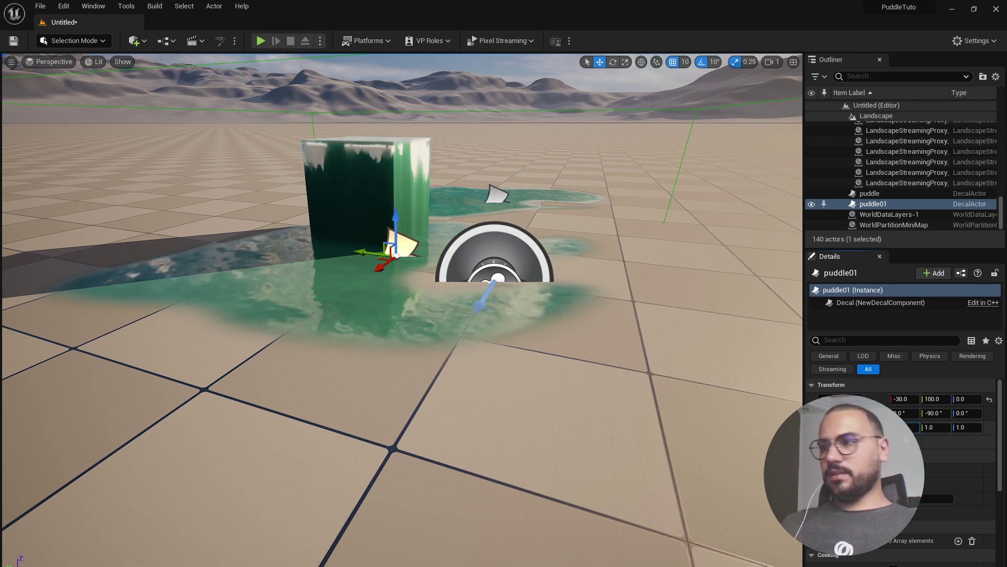
click(946, 443)
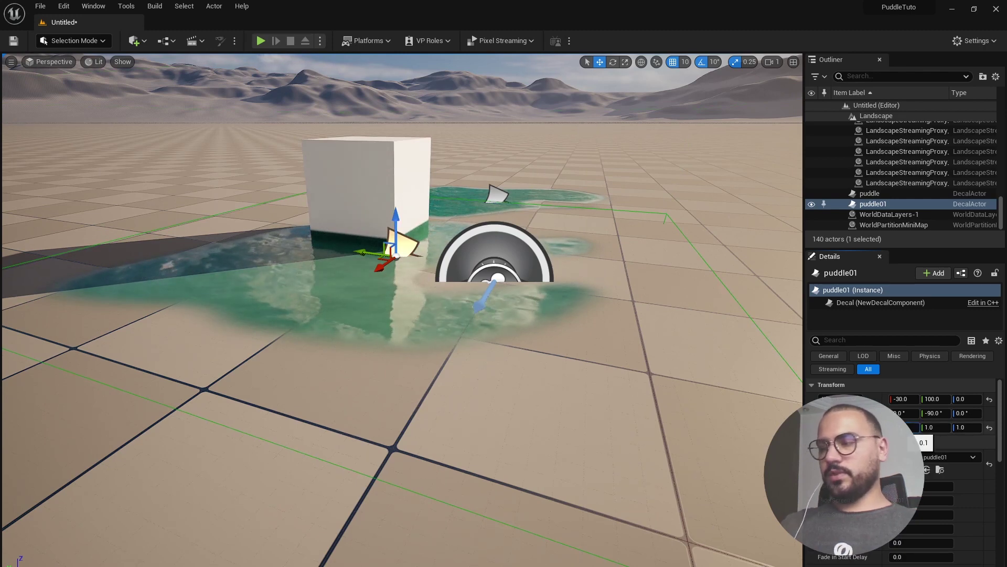
text(0)
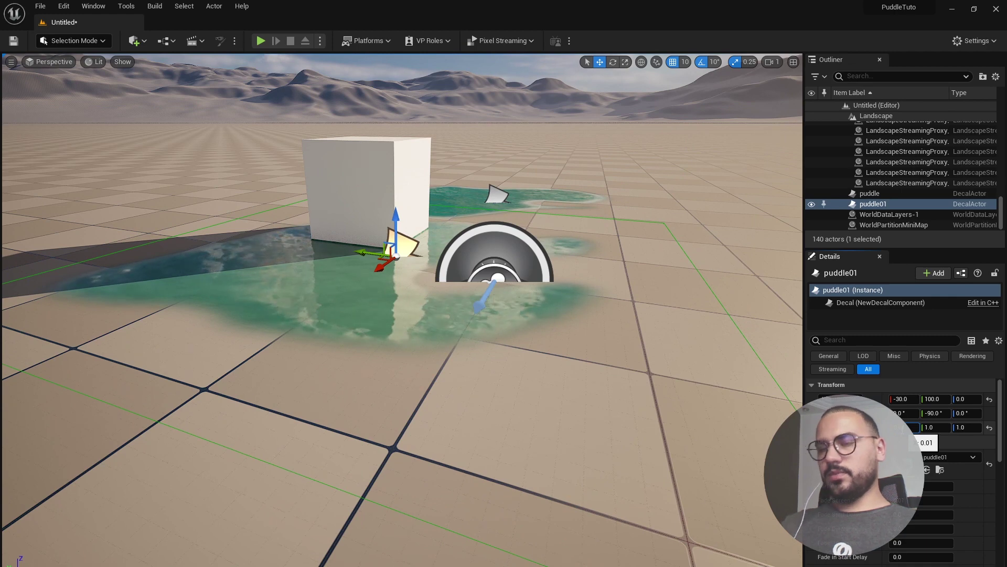
text(0)
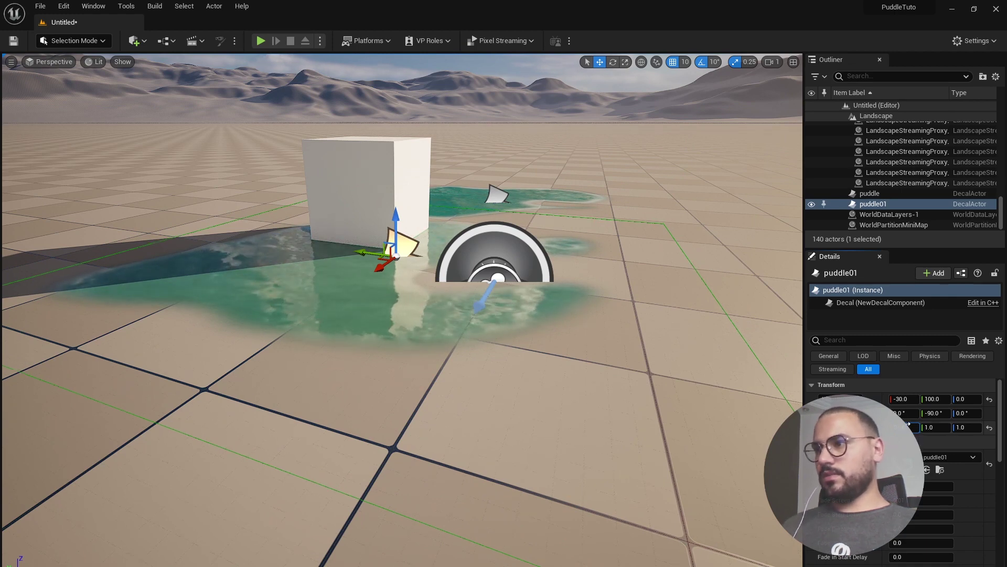
Deselect the decal, hide the editor icons with Game View and examine the puddle around the cube
click(660, 417)
alt+drag(301, 386, 281, 390)
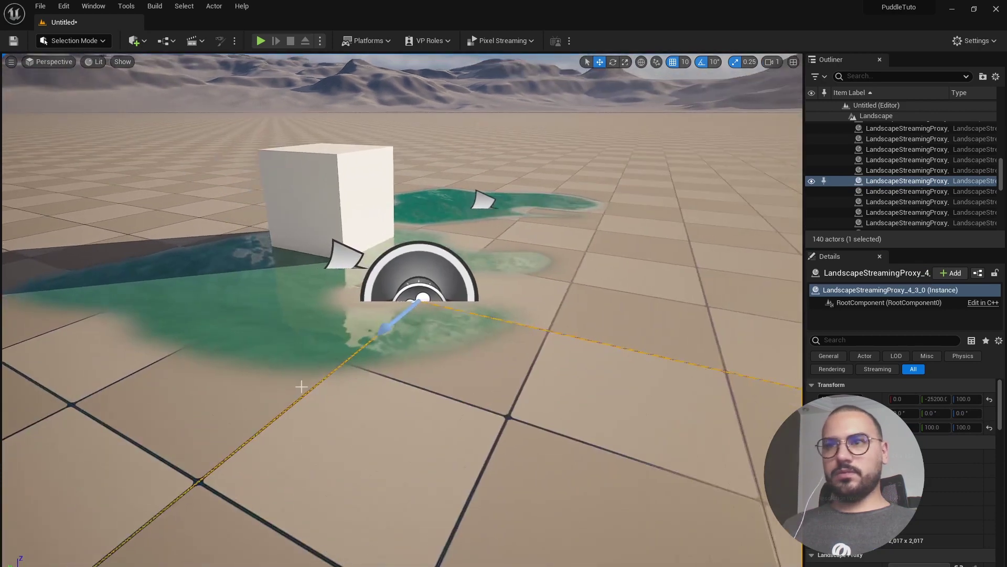
key(g)
alt+drag(652, 288, 567, 268)
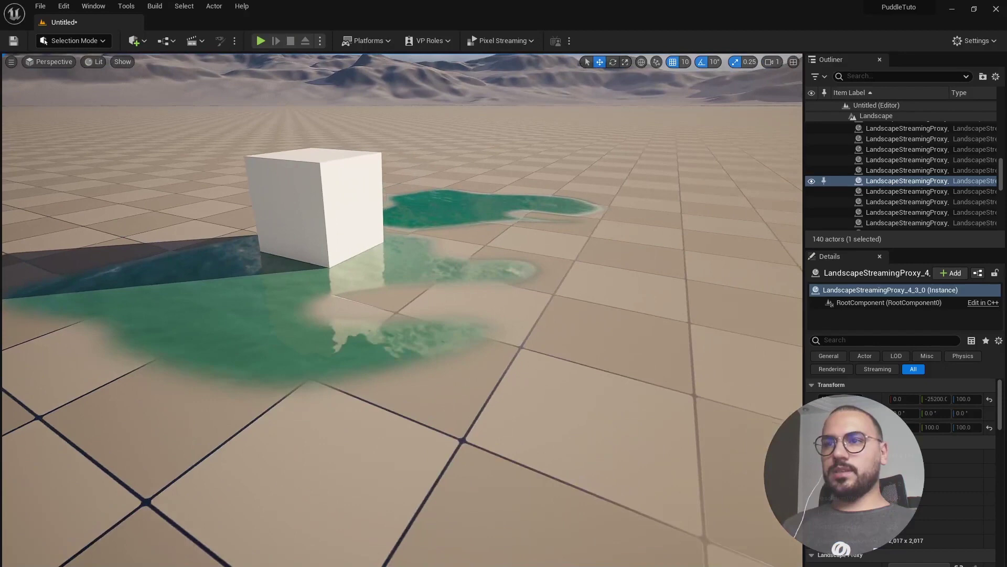
Move the cube off the large puddle to X -280 and Y 310, and view its reflection in the water
click(333, 216)
right_drag(335, 231, 298, 264)
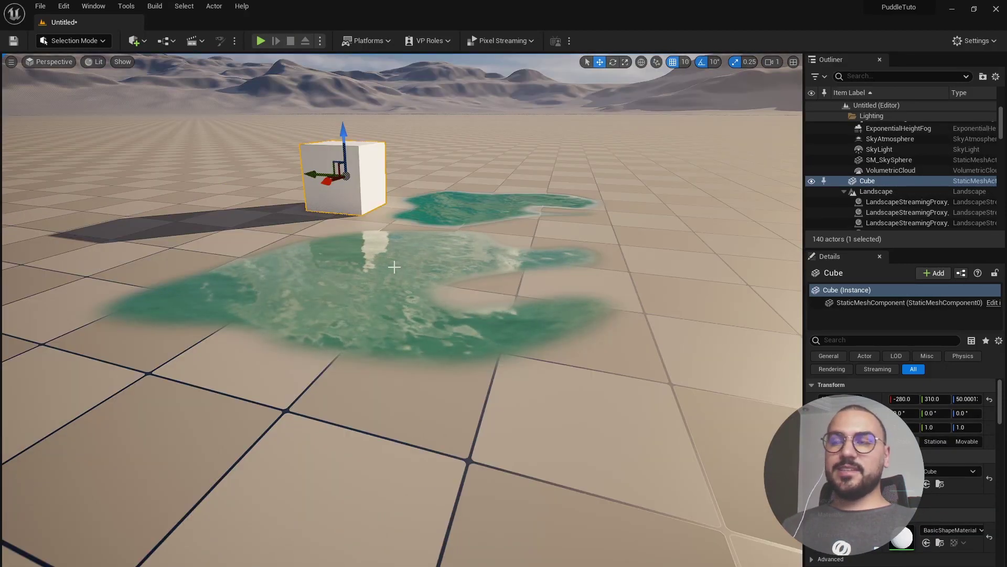